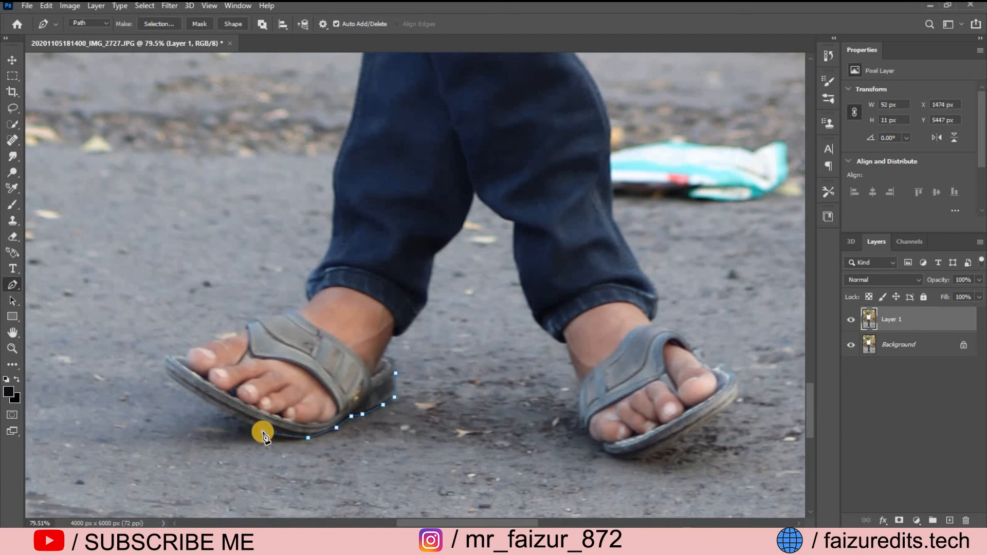
# Undo the last anchor point and continue the Pen tool path along the left sandal's sole and around its toe tip
pyautogui.hotkey('ctrl', 'z')
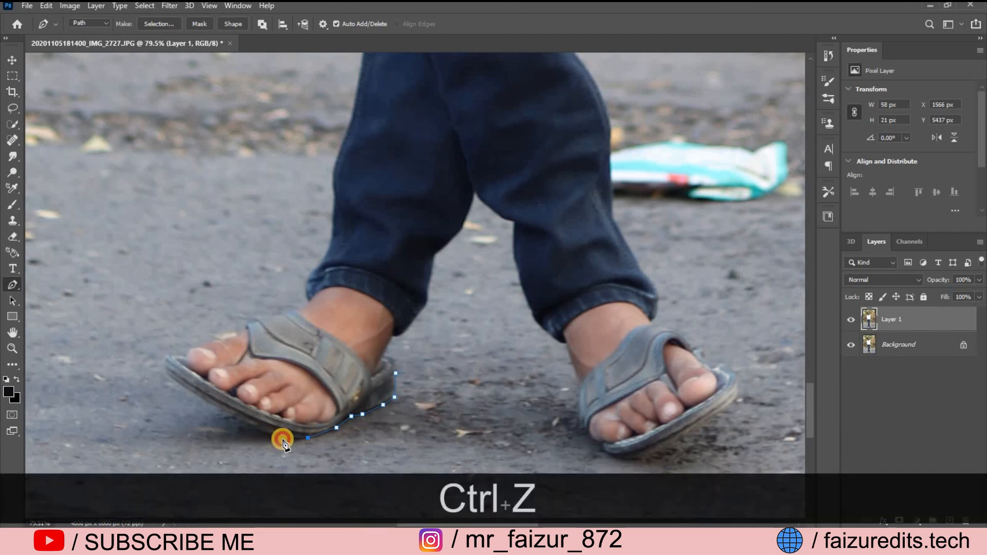
pyautogui.click(283, 439)
pyautogui.click(269, 434)
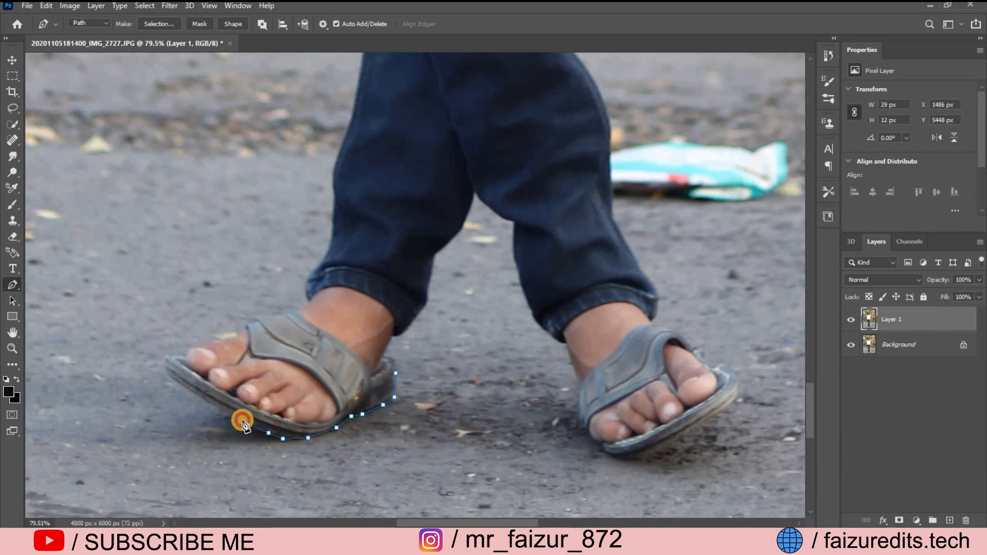
pyautogui.click(246, 424)
pyautogui.click(226, 413)
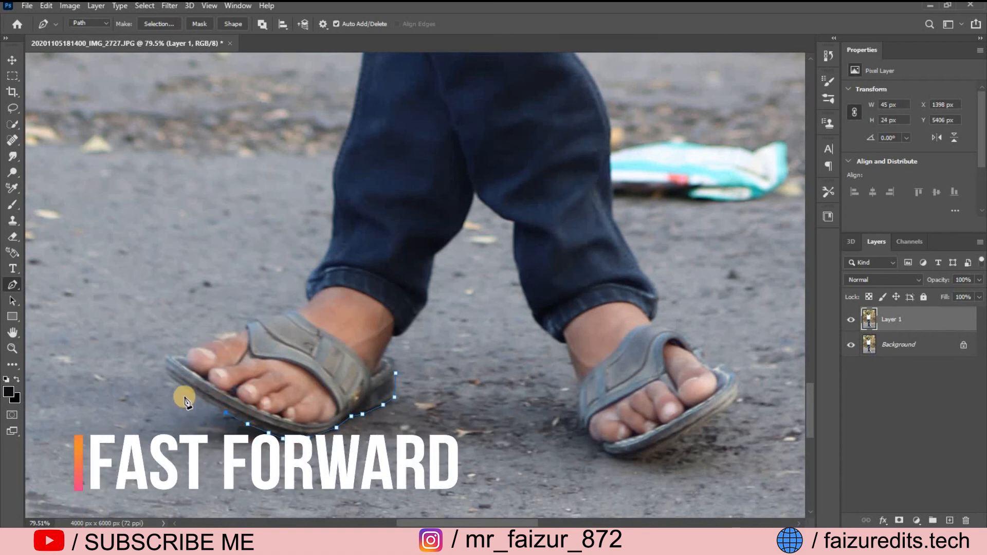
pyautogui.click(168, 377)
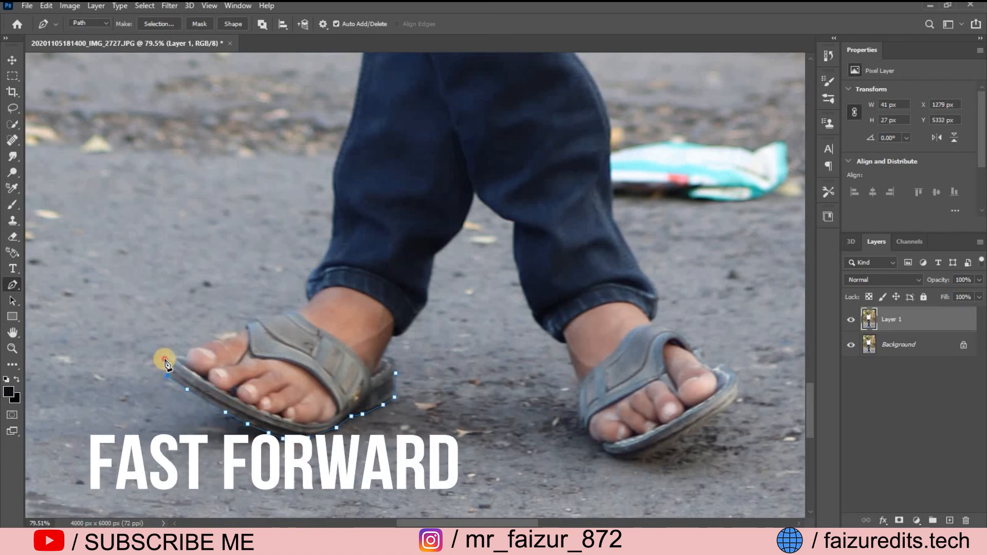
pyautogui.click(165, 359)
pyautogui.click(181, 355)
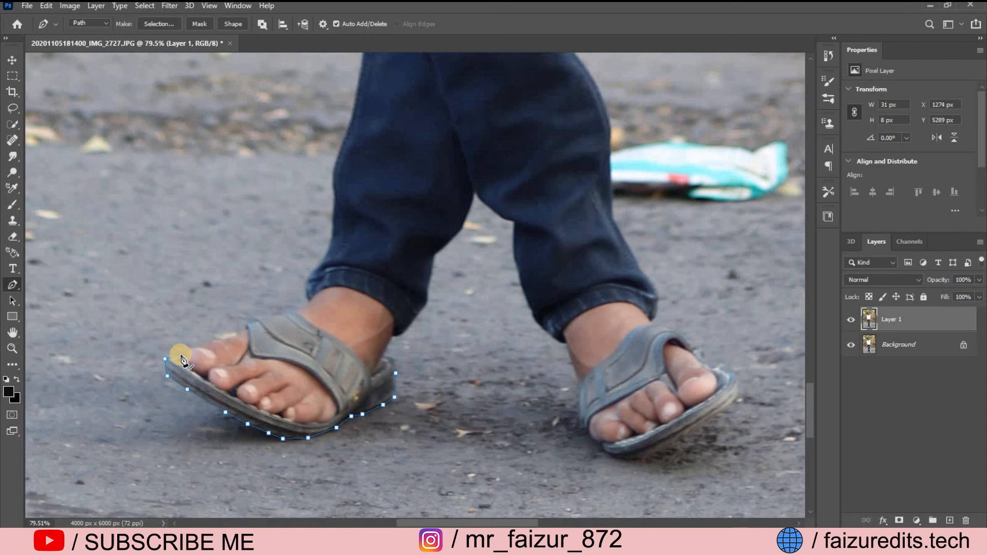
# Extend the path over the toes and sandal strap, past the ankle and around the left trouser cuff
pyautogui.click(248, 327)
pyautogui.click(287, 312)
pyautogui.click(313, 274)
pyautogui.click(322, 261)
pyautogui.click(330, 239)
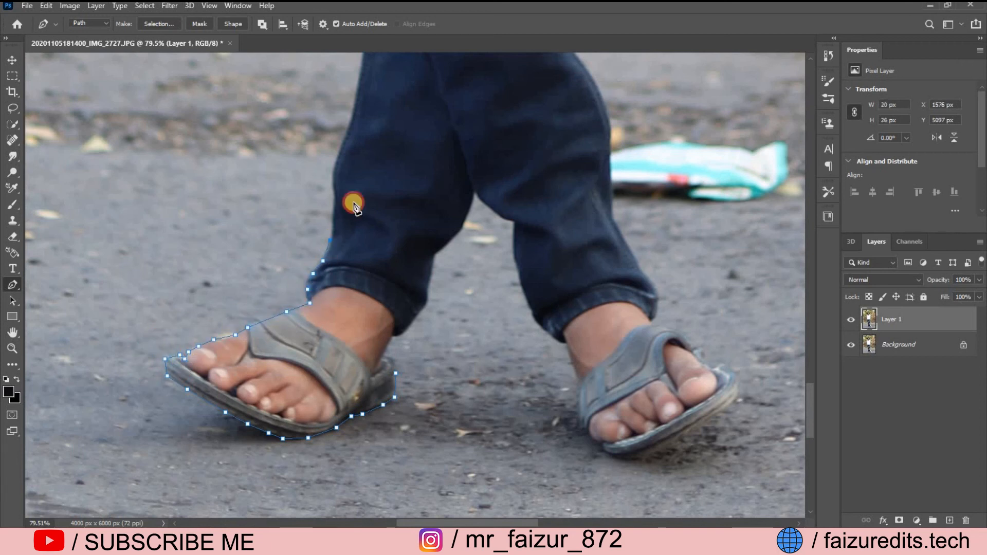
# Trace the path up the outer edge of the left lower trouser leg, from above the cuff to below the knee
pyautogui.click(334, 212)
pyautogui.click(335, 176)
pyautogui.click(339, 156)
pyautogui.click(347, 137)
pyautogui.scroll(3, 355, 159)
pyautogui.click(360, 185)
pyautogui.click(363, 147)
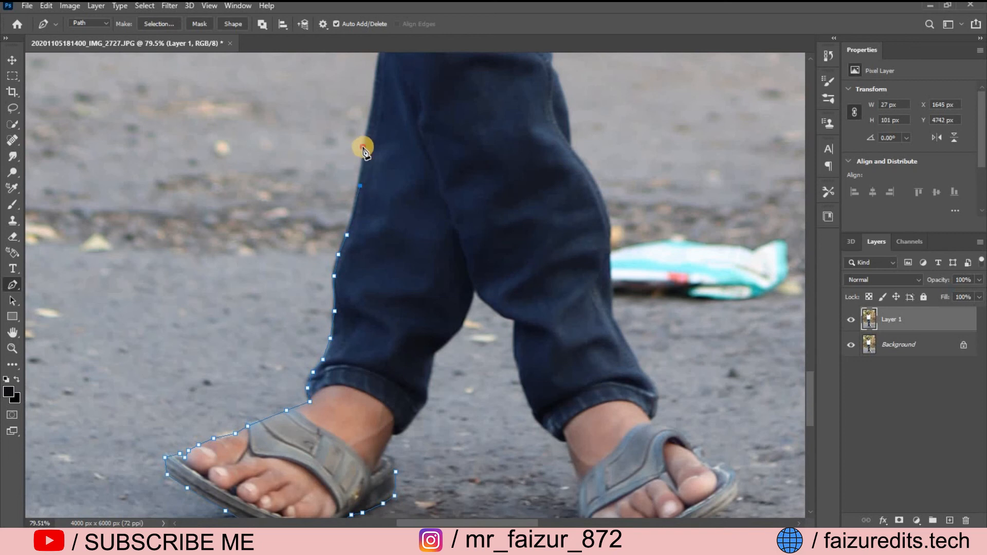
pyautogui.click(369, 121)
pyautogui.click(375, 91)
pyautogui.scroll(3, 380, 145)
pyautogui.click(387, 126)
pyautogui.click(390, 116)
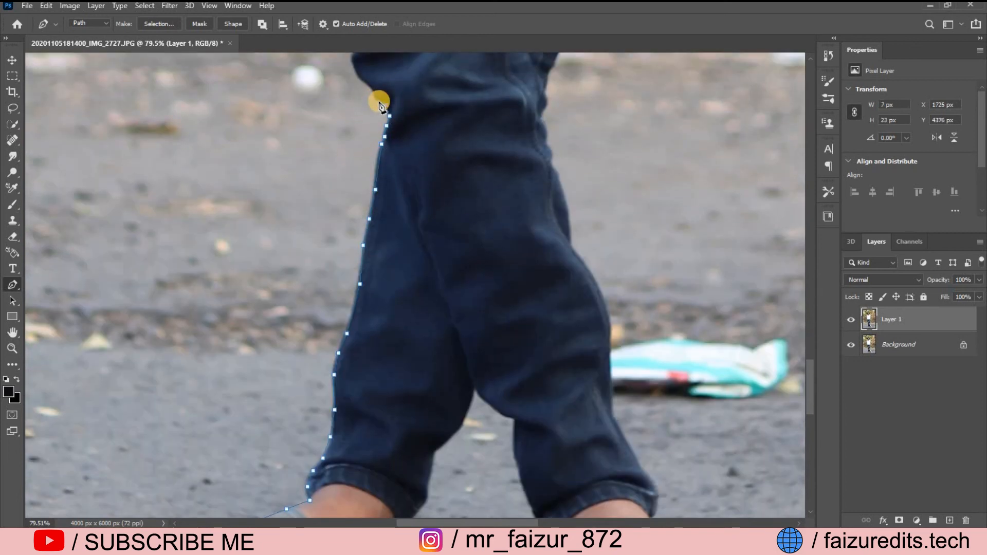
# Trace the path around the fabric folds at the left knee, replacing the misplaced anchor point
pyautogui.click(370, 87)
pyautogui.hotkey('ctrl', 'z')
pyautogui.click(374, 93)
pyautogui.click(369, 86)
pyautogui.click(360, 81)
pyautogui.scroll(4, 354, 177)
pyautogui.click(354, 183)
pyautogui.click(354, 171)
pyautogui.click(360, 162)
pyautogui.click(369, 139)
pyautogui.click(367, 130)
pyautogui.click(358, 115)
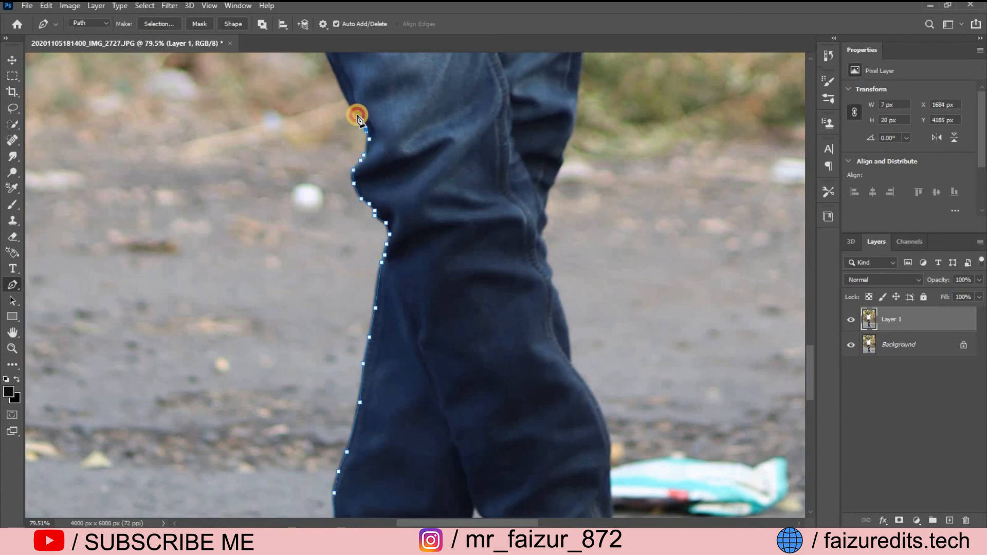
pyautogui.click(351, 108)
# Continue the path along the outer edge of the left trouser leg, from above the knee to the mid thigh
pyautogui.scroll(3, 344, 154)
pyautogui.click(338, 177)
pyautogui.click(320, 139)
pyautogui.click(307, 106)
pyautogui.scroll(4, 288, 149)
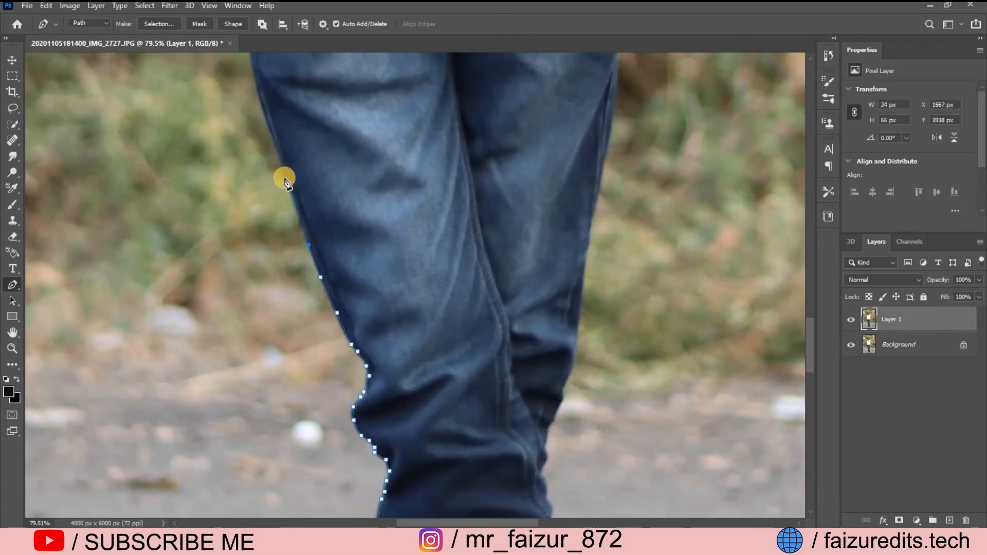
pyautogui.click(285, 176)
pyautogui.click(269, 124)
pyautogui.scroll(2, 257, 134)
pyautogui.click(247, 121)
pyautogui.scroll(1, 247, 123)
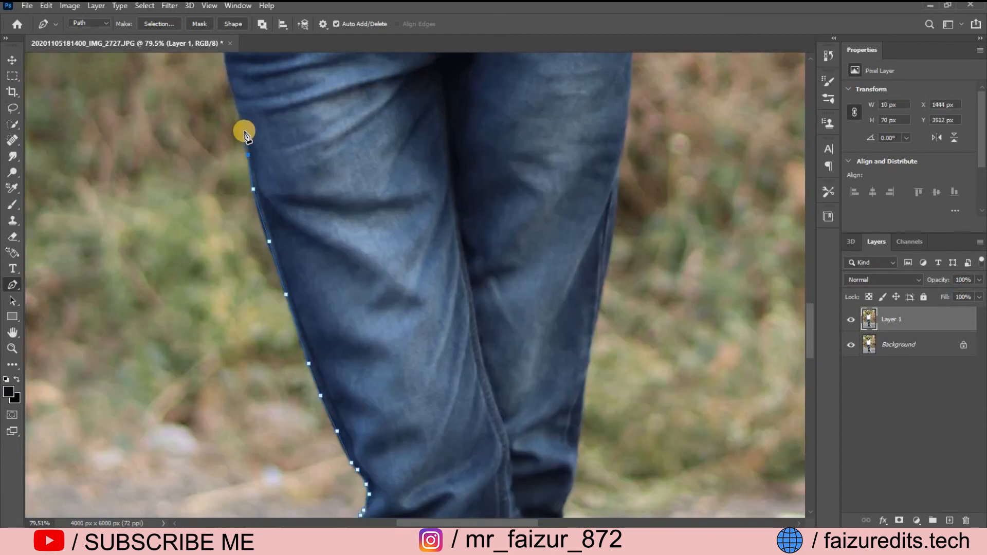
# Trace the path along the upper left thigh to the point where the hand meets the trouser pocket
pyautogui.click(245, 134)
pyautogui.click(237, 111)
pyautogui.click(229, 86)
pyautogui.scroll(3, 226, 154)
pyautogui.click(223, 182)
pyautogui.click(222, 164)
pyautogui.click(217, 151)
# Outline the outer edge of the left hand and forearm with anchor points up to the shirt sleeve's cuff
pyautogui.click(196, 120)
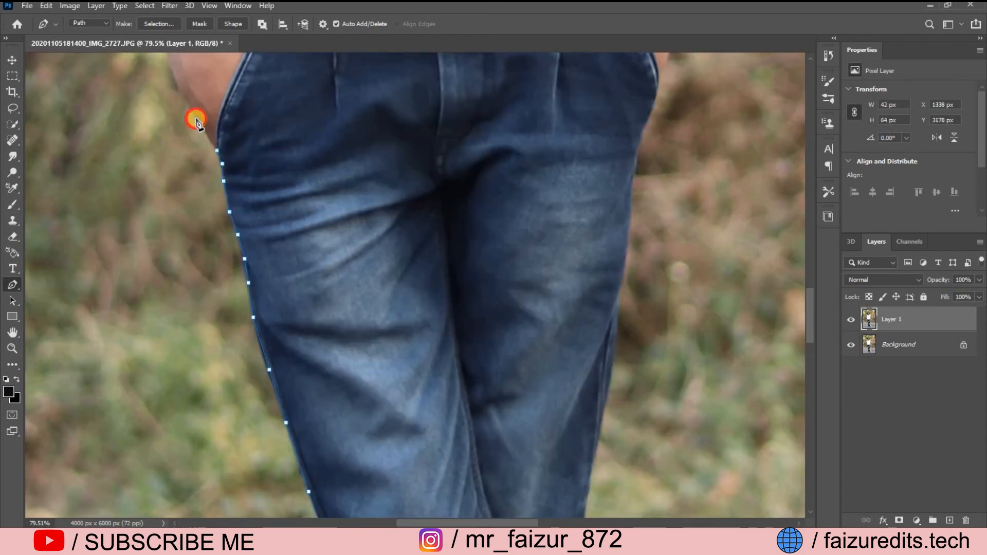
pyautogui.scroll(2, 187, 139)
pyautogui.scroll(3, 173, 129)
pyautogui.click(170, 223)
pyautogui.click(168, 206)
pyautogui.click(162, 180)
pyautogui.click(153, 146)
pyautogui.scroll(1, 153, 145)
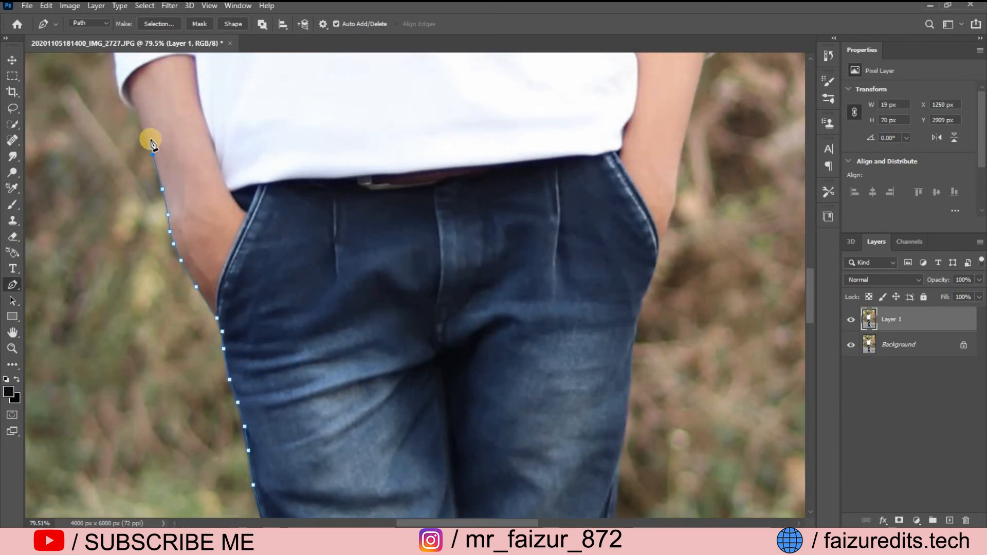
pyautogui.click(142, 134)
pyautogui.click(119, 93)
# Trace the path up the left lower sleeve and around its bunched folds near the elbow
pyautogui.scroll(2, 122, 97)
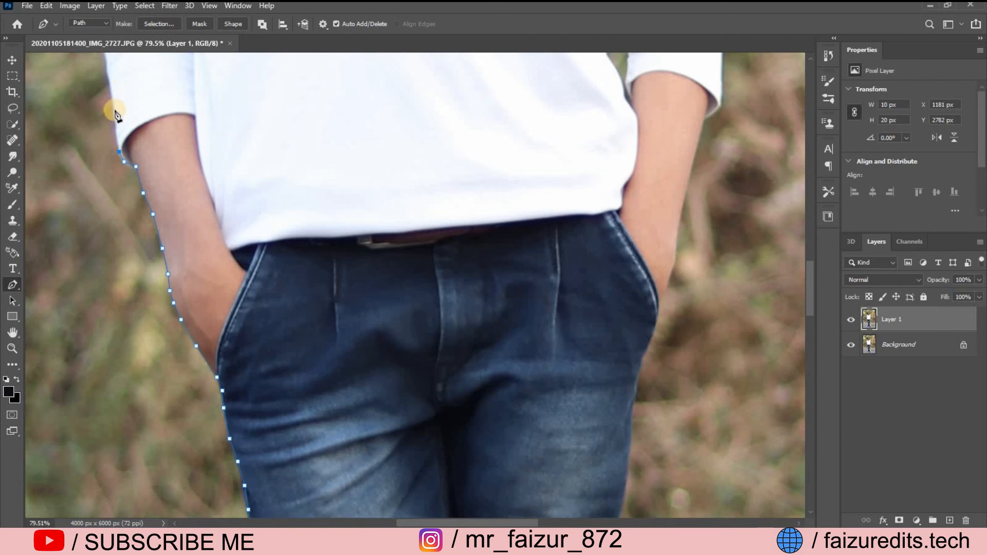
pyautogui.click(116, 110)
pyautogui.scroll(2, 111, 116)
pyautogui.click(96, 77)
pyautogui.scroll(3, 98, 77)
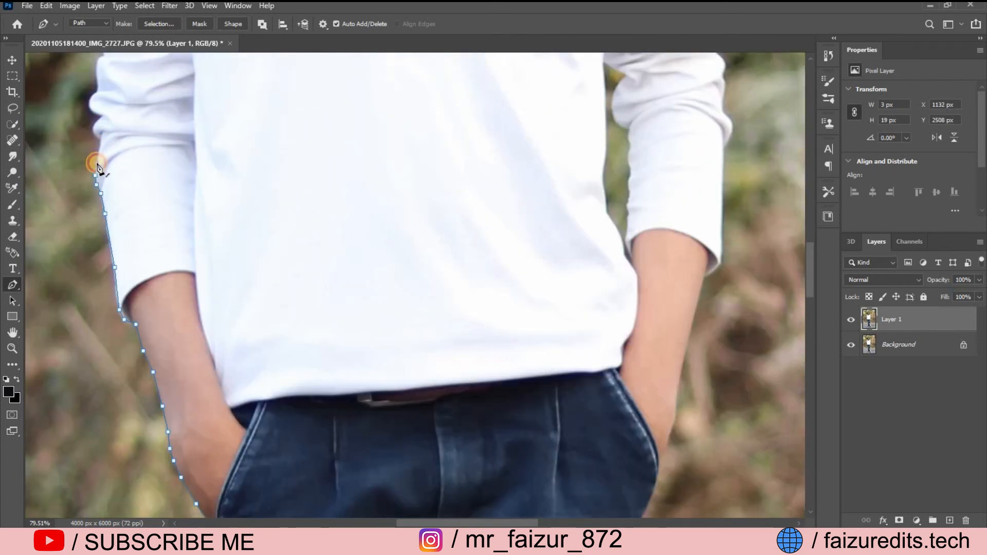
pyautogui.scroll(1, 97, 117)
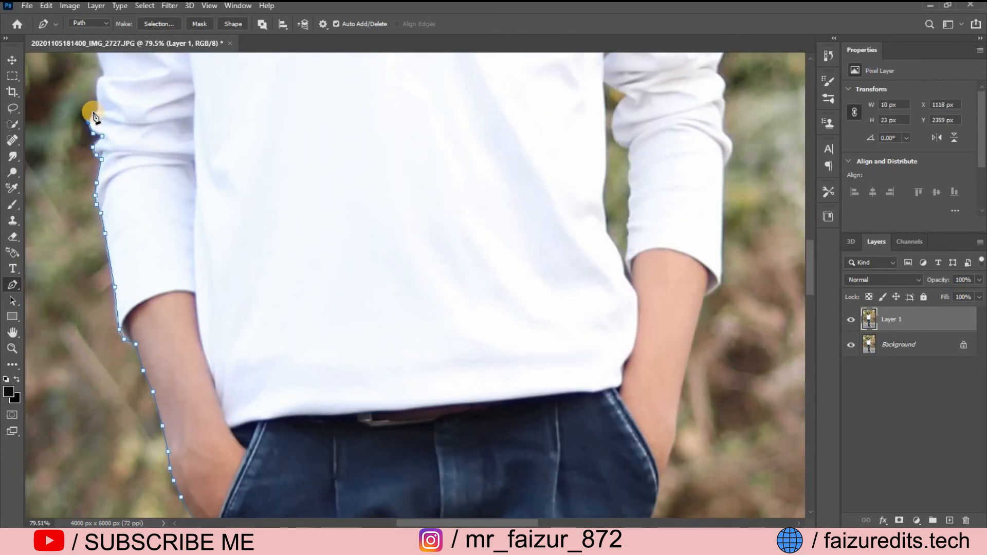
pyautogui.click(96, 87)
pyautogui.scroll(5, 103, 154)
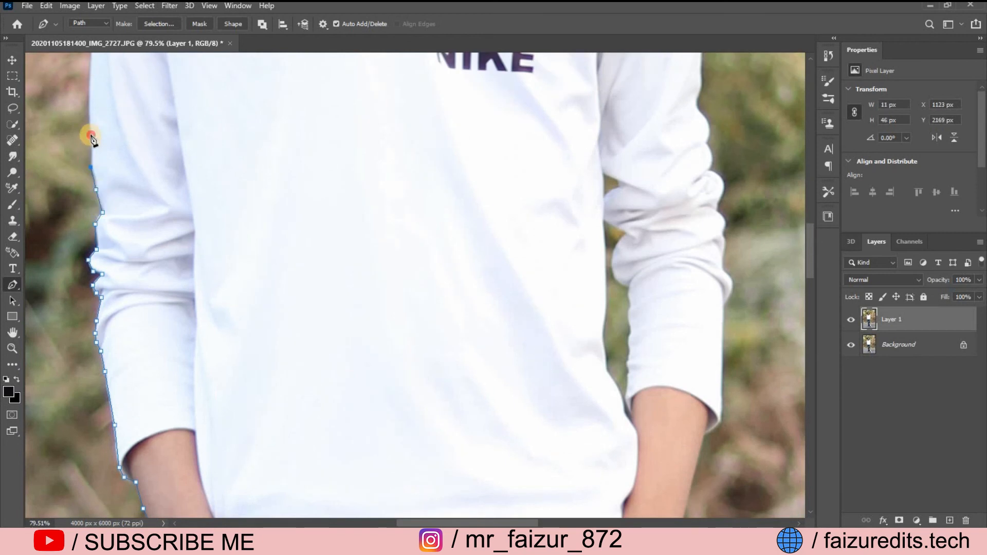
# Trace the path up the left upper sleeve and along the shoulder to the base of the collar
pyautogui.click(92, 136)
pyautogui.scroll(6, 93, 129)
pyautogui.click(94, 135)
pyautogui.click(104, 89)
pyautogui.scroll(2, 110, 103)
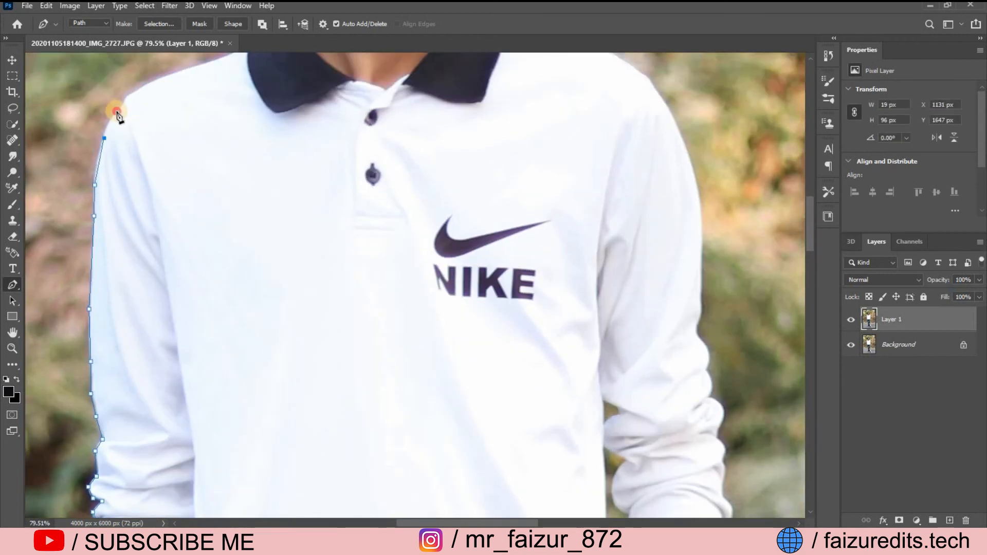
pyautogui.click(154, 81)
pyautogui.click(193, 67)
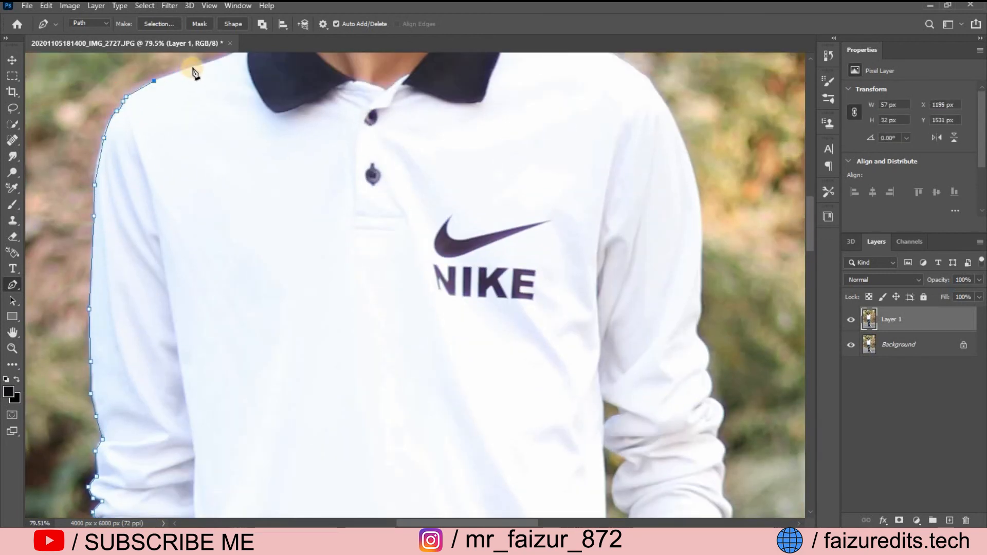
pyautogui.click(218, 58)
pyautogui.scroll(5, 221, 103)
# Trace the path around the left side of the black collar and onto the neck, redoing the misplaced anchor point
pyautogui.click(253, 162)
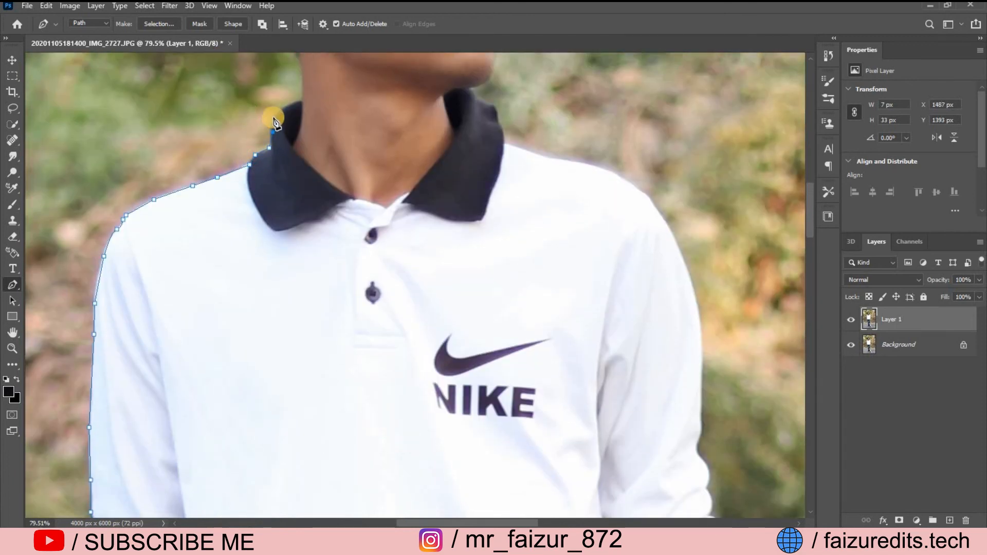
pyautogui.hotkey('ctrl', 'z')
pyautogui.click(292, 104)
pyautogui.click(302, 85)
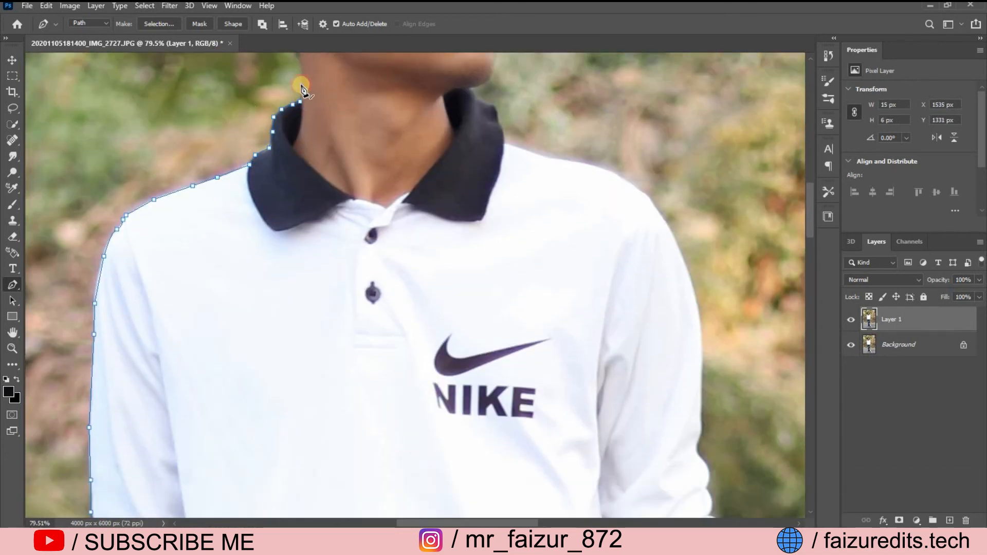
pyautogui.scroll(1, 302, 88)
pyautogui.click(299, 76)
# Continue the path from the neck along the nape hairline behind the ear
pyautogui.scroll(5, 299, 77)
pyautogui.click(288, 163)
pyautogui.click(277, 143)
pyautogui.click(270, 133)
pyautogui.scroll(1, 269, 134)
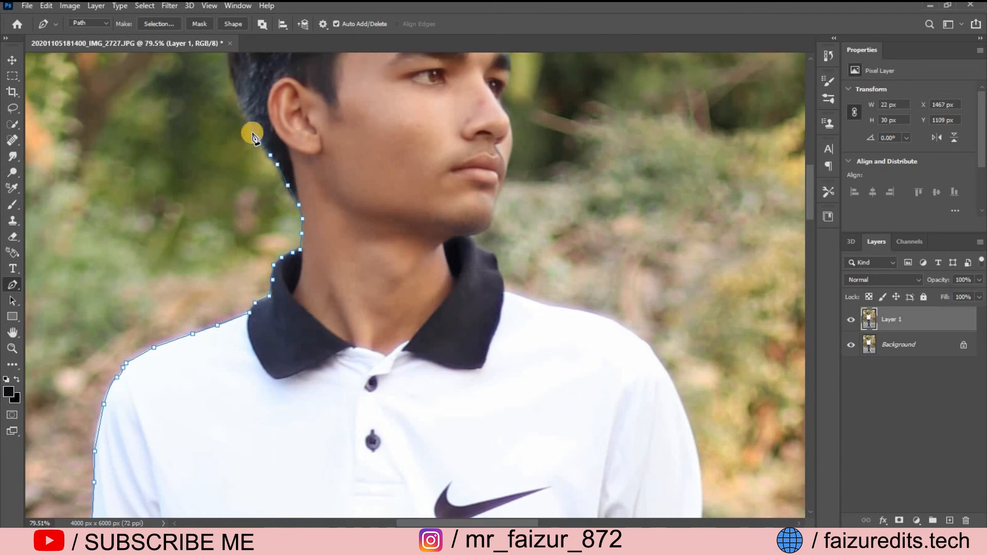
pyautogui.click(246, 108)
# Trace the path up the hair at the back of the head toward the crown
pyautogui.scroll(2, 244, 111)
pyautogui.click(238, 131)
pyautogui.click(233, 112)
pyautogui.scroll(3, 233, 113)
pyautogui.click(229, 146)
pyautogui.click(238, 120)
pyautogui.click(250, 91)
pyautogui.scroll(4, 254, 77)
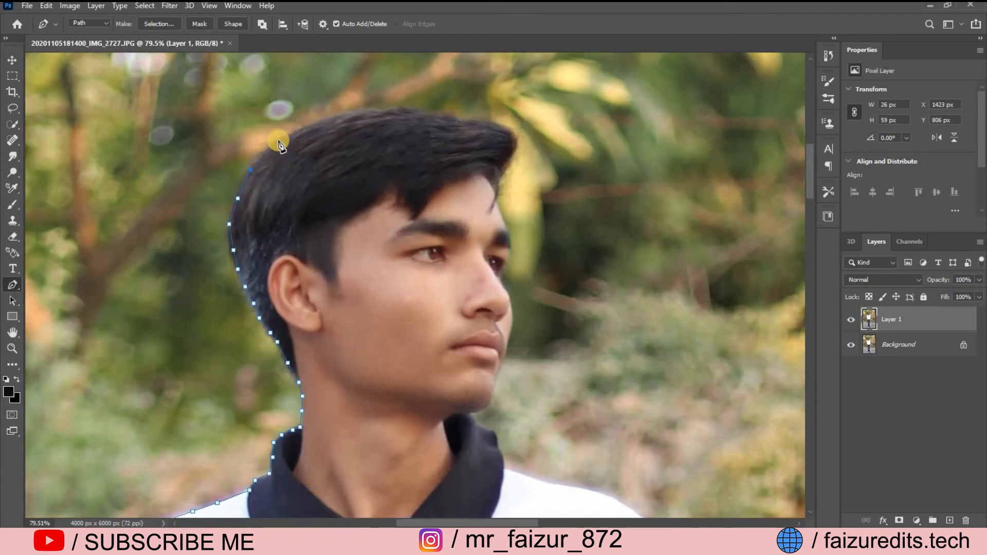
# Trace the path across the top of the hair and around the front tip of the fringe
pyautogui.click(278, 140)
pyautogui.click(399, 110)
pyautogui.click(431, 113)
pyautogui.click(466, 121)
pyautogui.click(501, 126)
pyautogui.click(511, 136)
pyautogui.click(512, 148)
pyautogui.click(504, 164)
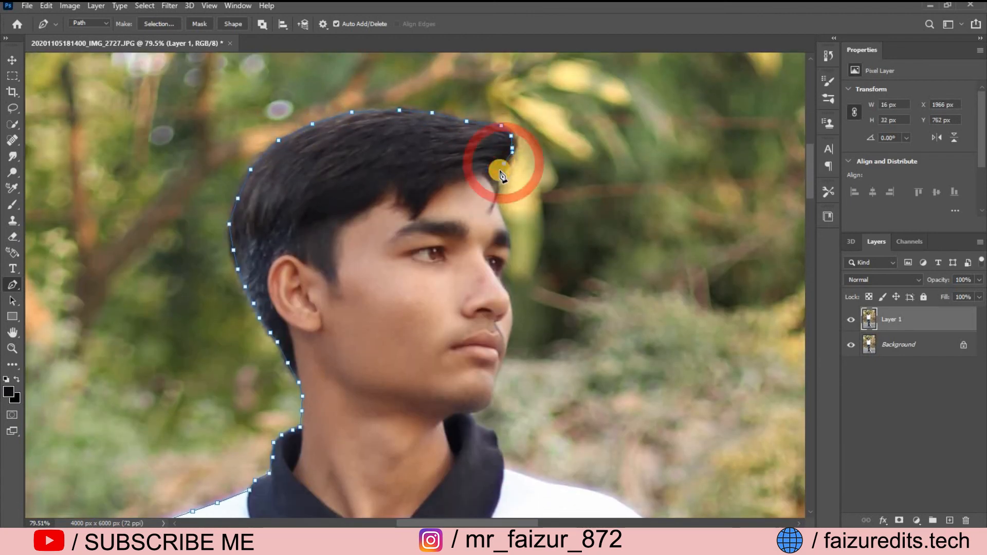
# Trace the path from under the fringe down the forehead and past the eyebrow to the far eye
pyautogui.click(498, 172)
pyautogui.click(490, 182)
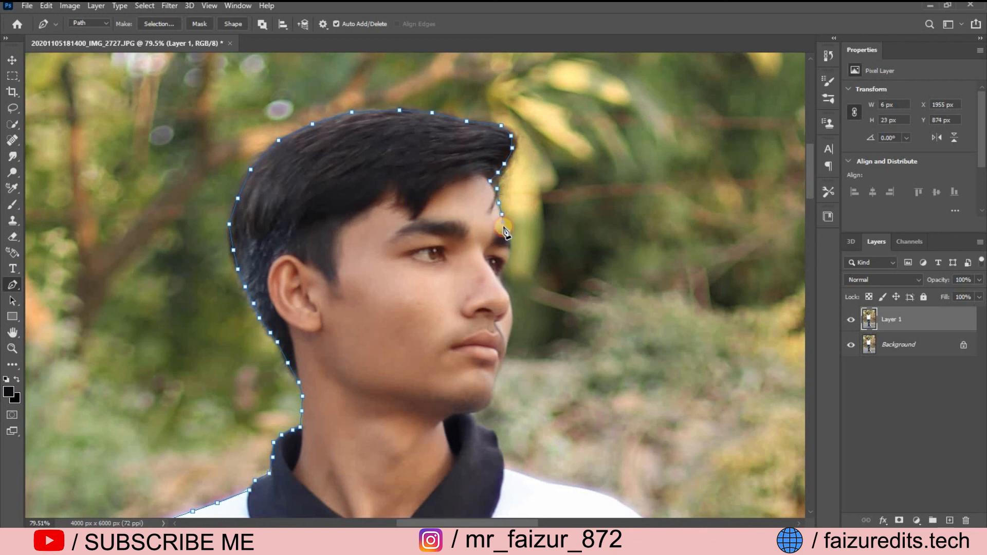
pyautogui.click(503, 221)
pyautogui.click(507, 231)
pyautogui.click(509, 241)
pyautogui.click(507, 265)
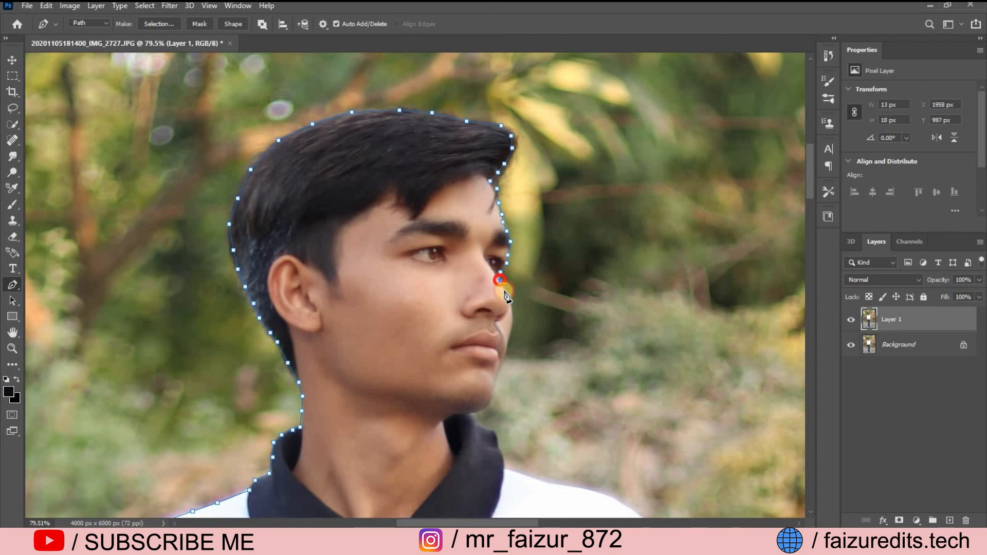
# Outline the nose, lips and chin in profile with anchor points
pyautogui.click(507, 291)
pyautogui.click(511, 306)
pyautogui.click(511, 323)
pyautogui.click(511, 333)
pyautogui.click(502, 360)
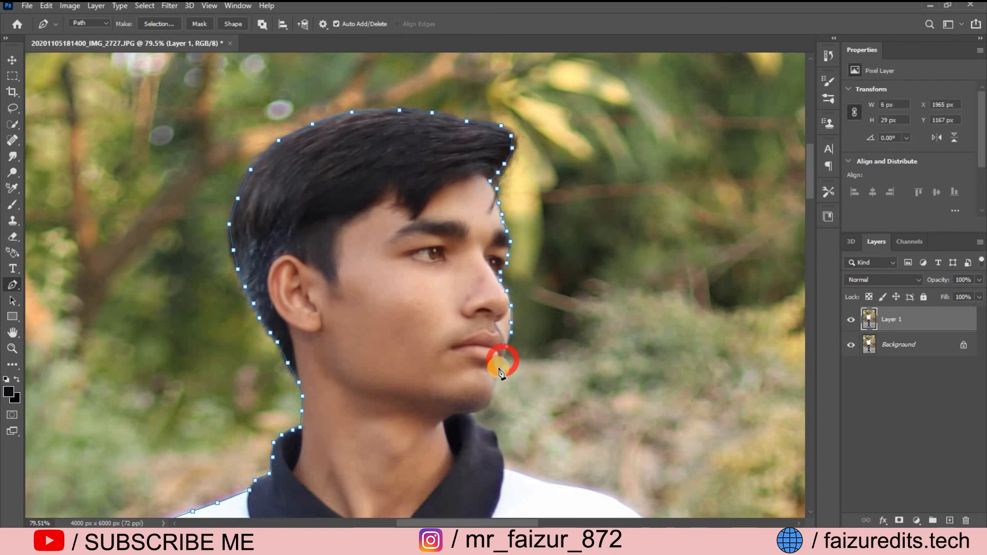
pyautogui.click(497, 372)
pyautogui.click(493, 387)
# Trace the path from under the jaw onto the upper edge of the right side of the collar
pyautogui.click(471, 414)
pyautogui.click(475, 421)
pyautogui.click(487, 430)
pyautogui.click(493, 432)
pyautogui.scroll(-3, 509, 389)
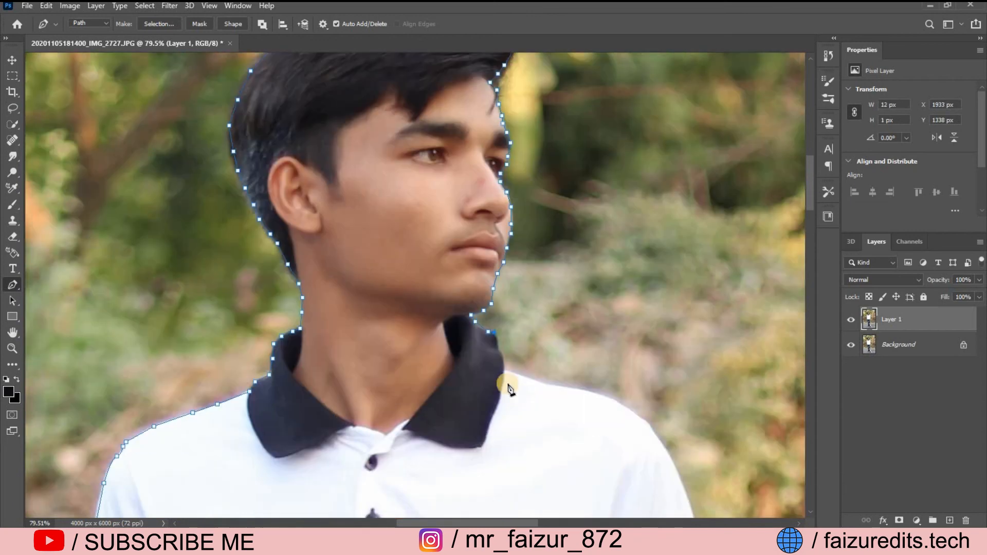
# Trace the path along the right shoulder and down the outer edge of the upper sleeve
pyautogui.click(531, 378)
pyautogui.click(558, 384)
pyautogui.click(581, 390)
pyautogui.click(604, 395)
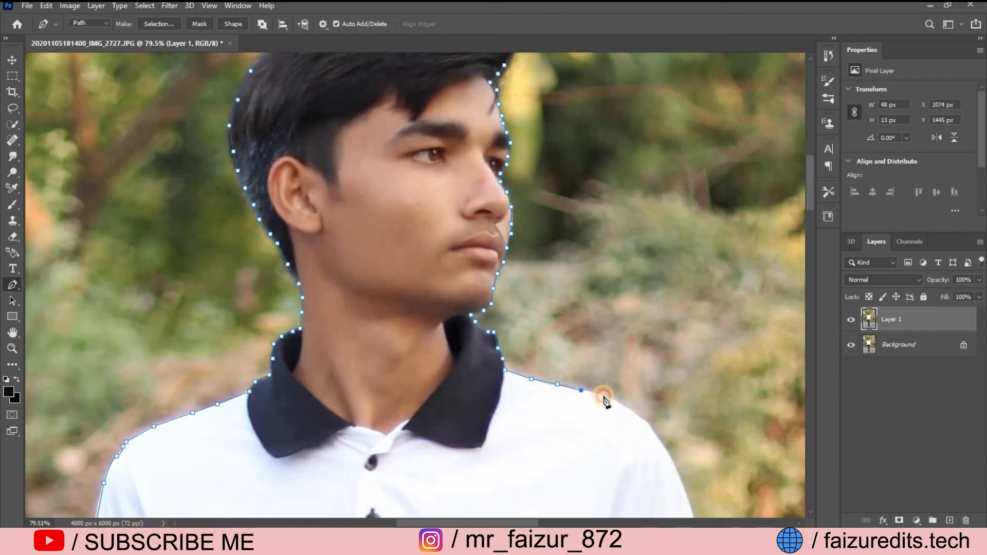
pyautogui.click(631, 410)
pyautogui.scroll(-6, 642, 309)
pyautogui.click(650, 230)
pyautogui.click(666, 254)
pyautogui.click(687, 298)
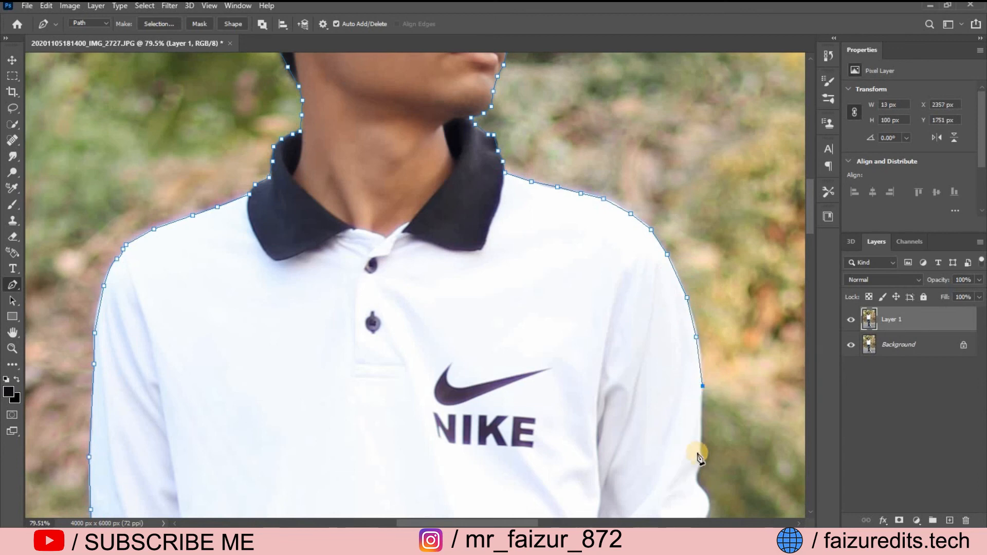
pyautogui.click(699, 460)
# Trace the path around the bunched folds at the right sleeve's elbow, redoing the misplaced anchor point
pyautogui.scroll(-7, 702, 360)
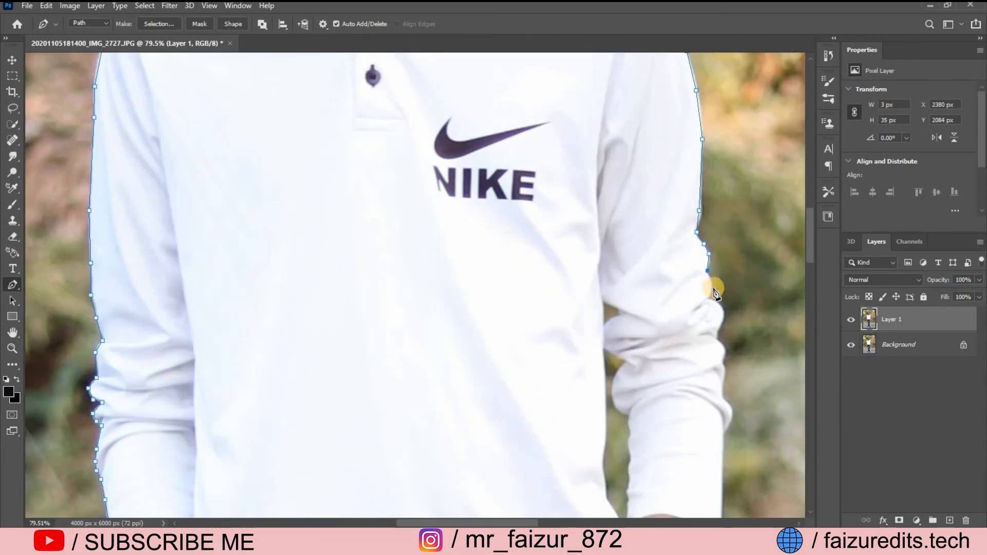
pyautogui.click(717, 337)
pyautogui.scroll(-3, 721, 329)
pyautogui.click(724, 257)
pyautogui.click(724, 271)
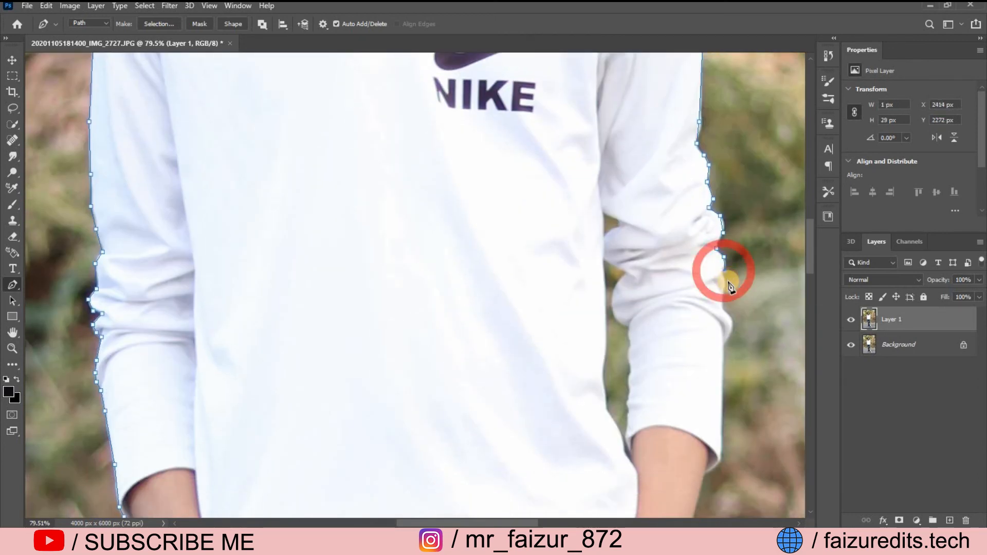
pyautogui.click(728, 281)
pyautogui.click(724, 302)
pyautogui.click(730, 319)
pyautogui.hotkey('ctrl', 'z')
pyautogui.click(722, 308)
pyautogui.click(728, 314)
pyautogui.click(732, 320)
pyautogui.click(732, 327)
pyautogui.click(730, 337)
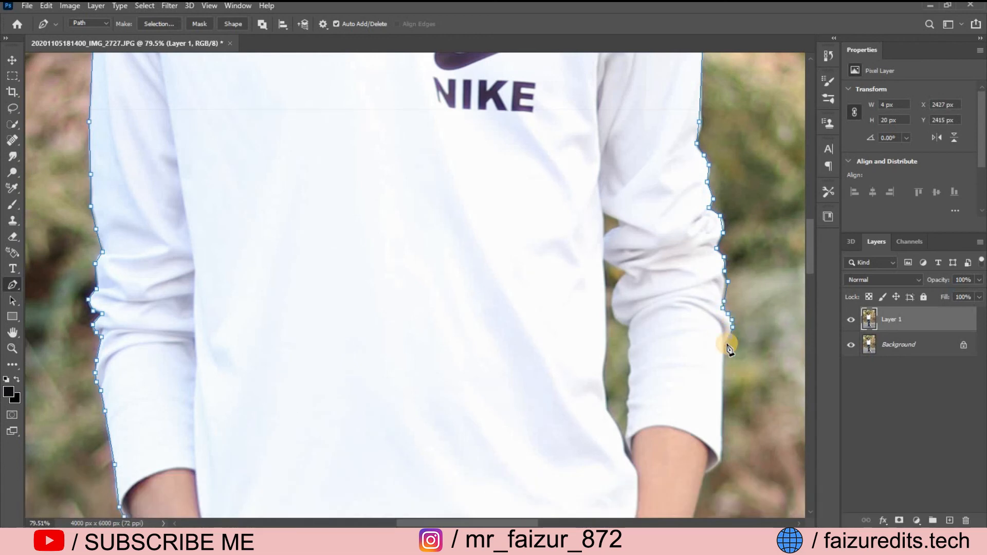
# Continue the path down the right lower sleeve, around its cuff and onto the forearm
pyautogui.click(723, 345)
pyautogui.scroll(-3, 733, 327)
pyautogui.click(722, 349)
pyautogui.scroll(-3, 723, 352)
pyautogui.click(721, 282)
pyautogui.click(705, 296)
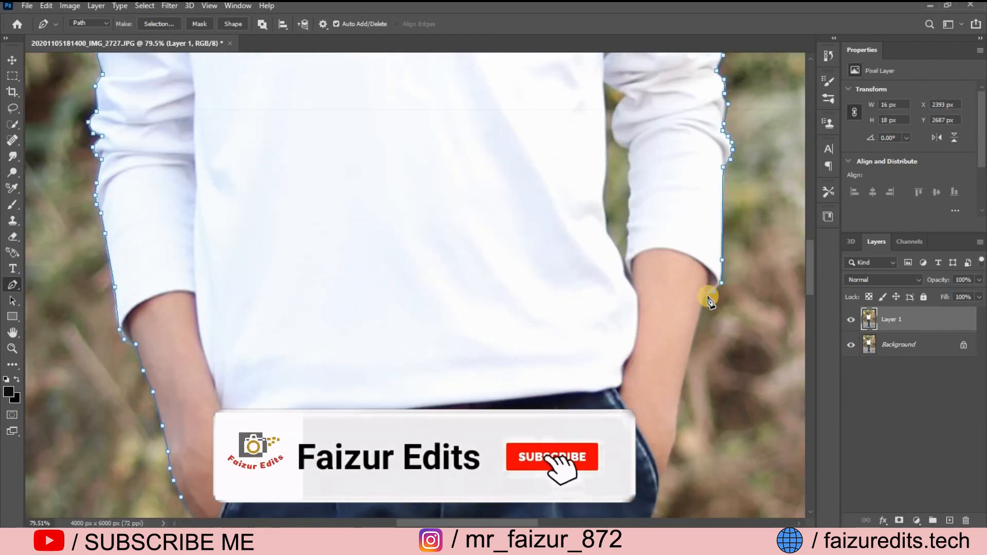
# Trace the path down the outer edge of the right forearm and hand to the jeans pocket
pyautogui.click(698, 320)
pyautogui.click(689, 355)
pyautogui.click(686, 371)
pyautogui.scroll(-4, 691, 359)
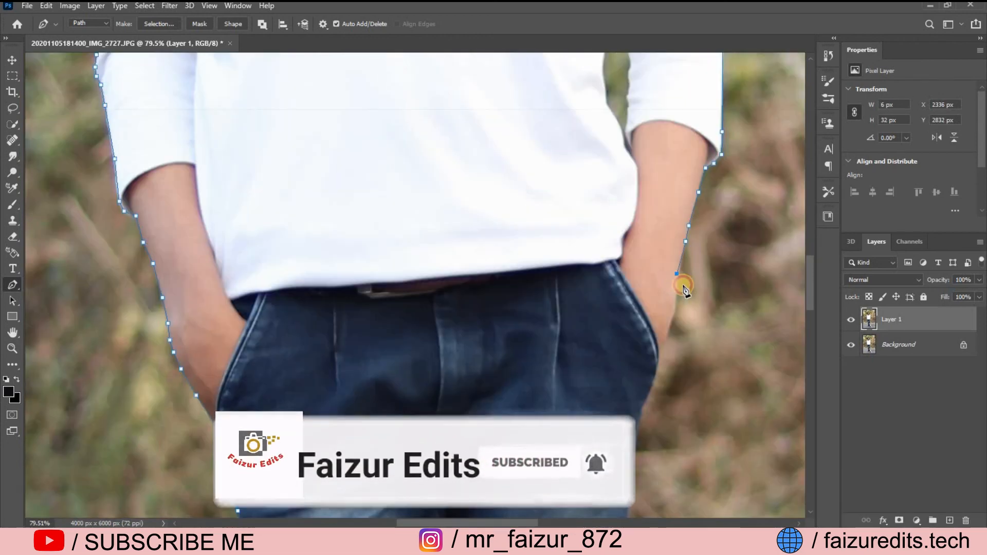
pyautogui.click(677, 273)
pyautogui.click(674, 290)
pyautogui.click(676, 307)
pyautogui.click(667, 336)
pyautogui.click(658, 357)
pyautogui.scroll(-7, 656, 354)
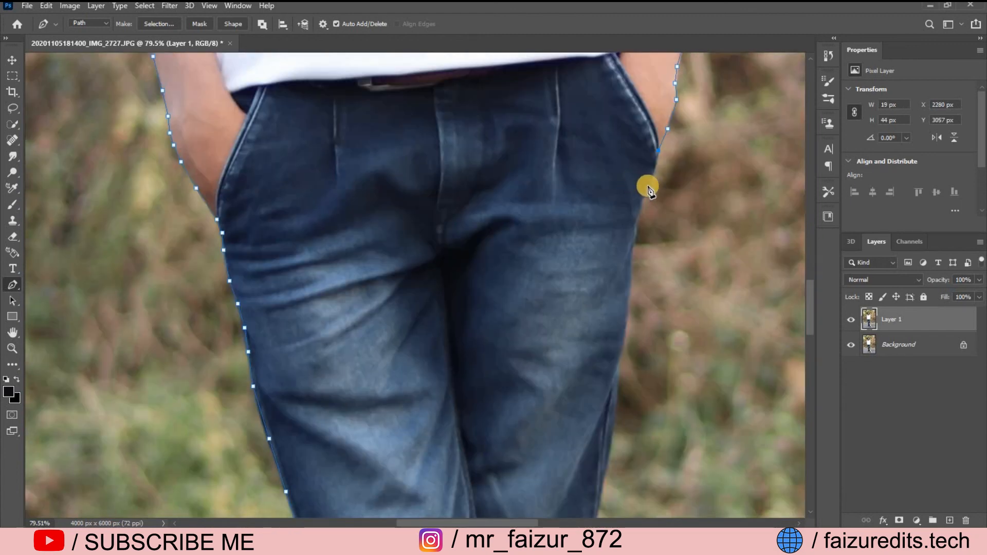
# Trace the path along the jeans from the right pocket over the hip to the upper thigh
pyautogui.click(651, 186)
pyautogui.click(640, 205)
pyautogui.click(635, 227)
pyautogui.click(631, 270)
pyautogui.click(628, 298)
pyautogui.click(624, 330)
pyautogui.scroll(-7, 639, 102)
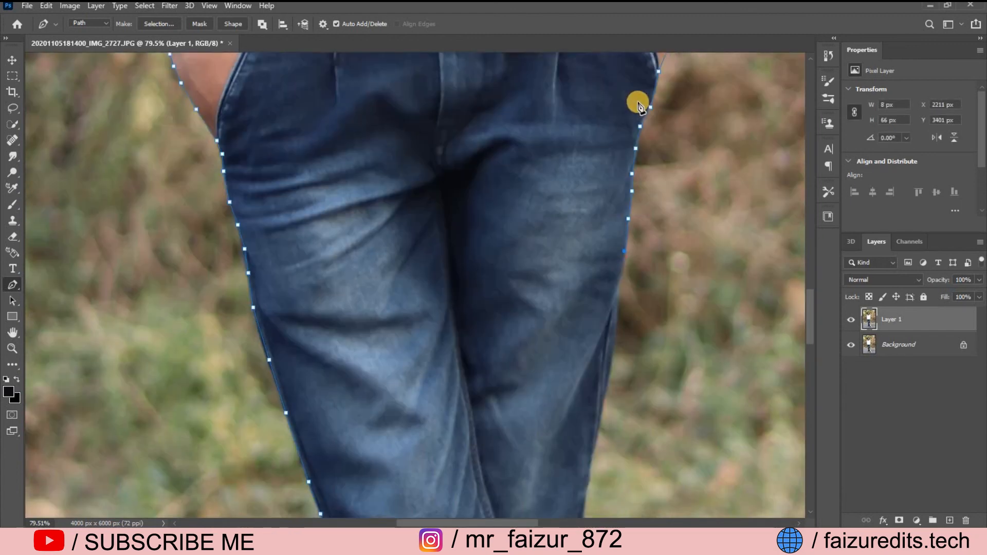
# Continue the path down the outer edge of the right thigh with sparsely spaced anchor points
pyautogui.click(619, 158)
pyautogui.click(614, 210)
pyautogui.click(607, 260)
pyautogui.scroll(-4, 606, 259)
pyautogui.click(596, 190)
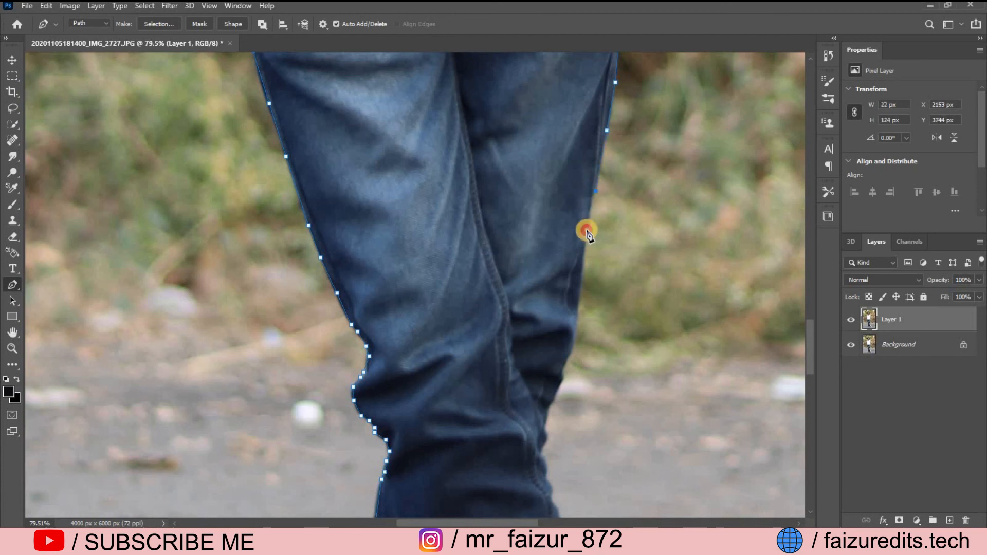
# Trace the path from the lower thigh into the fabric folds at the right side of the knees
pyautogui.click(587, 231)
pyautogui.click(579, 295)
pyautogui.click(576, 327)
pyautogui.click(570, 352)
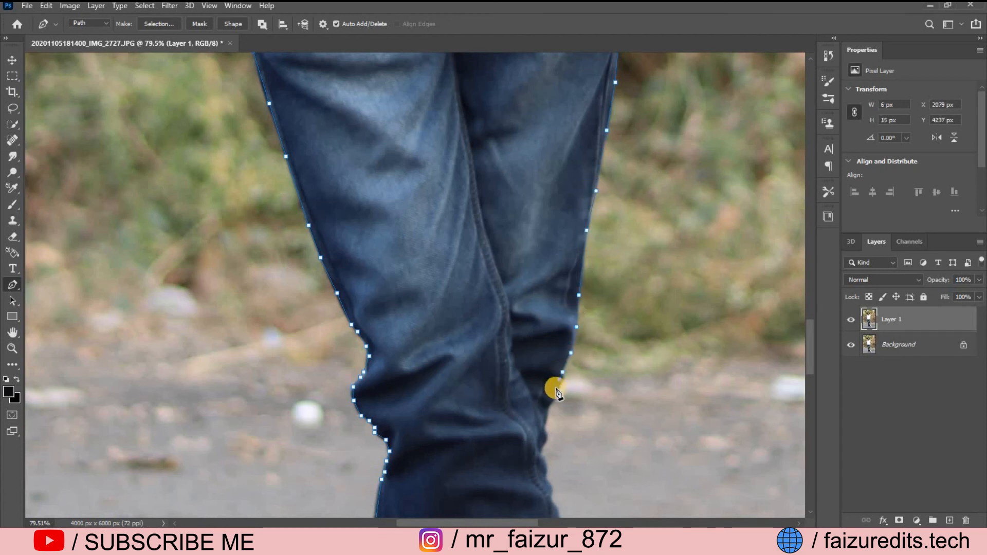
pyautogui.click(547, 420)
pyautogui.click(548, 437)
pyautogui.scroll(-8, 546, 212)
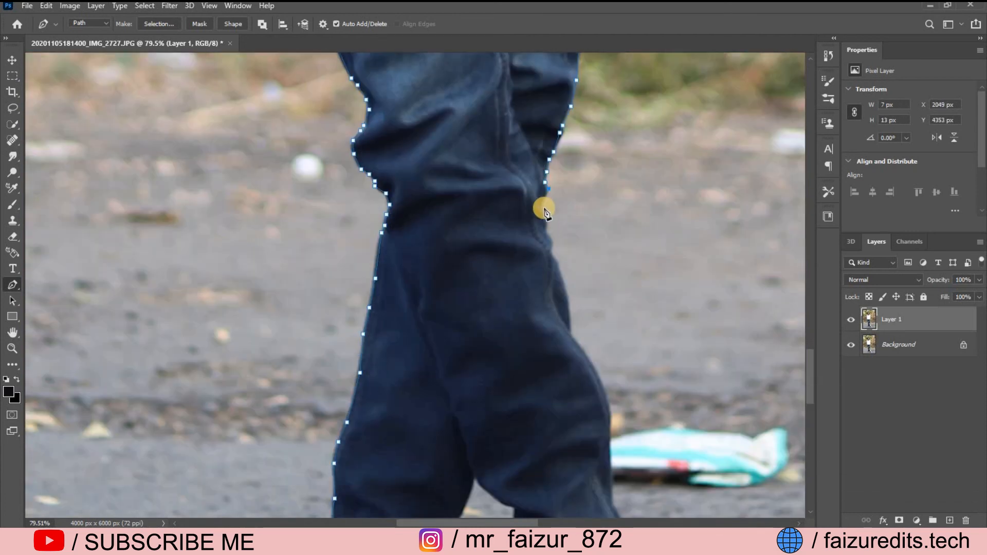
# Trace the path around the folds just below the knee, down to where the front leg's calf bulges out
pyautogui.click(546, 232)
pyautogui.click(552, 246)
pyautogui.click(554, 259)
pyautogui.click(560, 277)
pyautogui.click(568, 310)
pyautogui.click(570, 332)
pyautogui.scroll(-5, 592, 293)
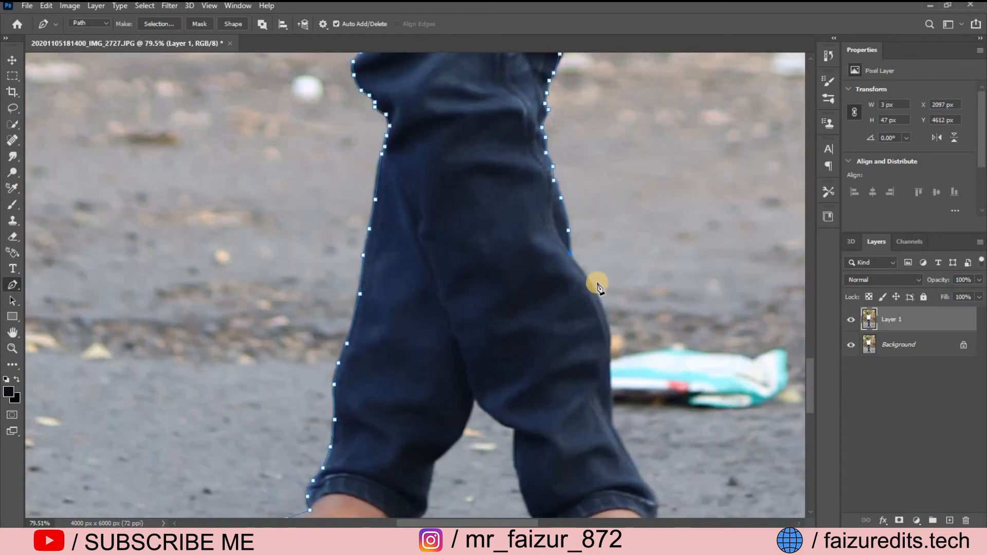
# Trace the path around the outward curve of the right calf and down past the plastic bag on the road
pyautogui.click(581, 190)
pyautogui.click(593, 212)
pyautogui.click(603, 238)
pyautogui.click(609, 262)
pyautogui.click(608, 282)
pyautogui.click(610, 306)
pyautogui.click(610, 336)
pyautogui.click(614, 349)
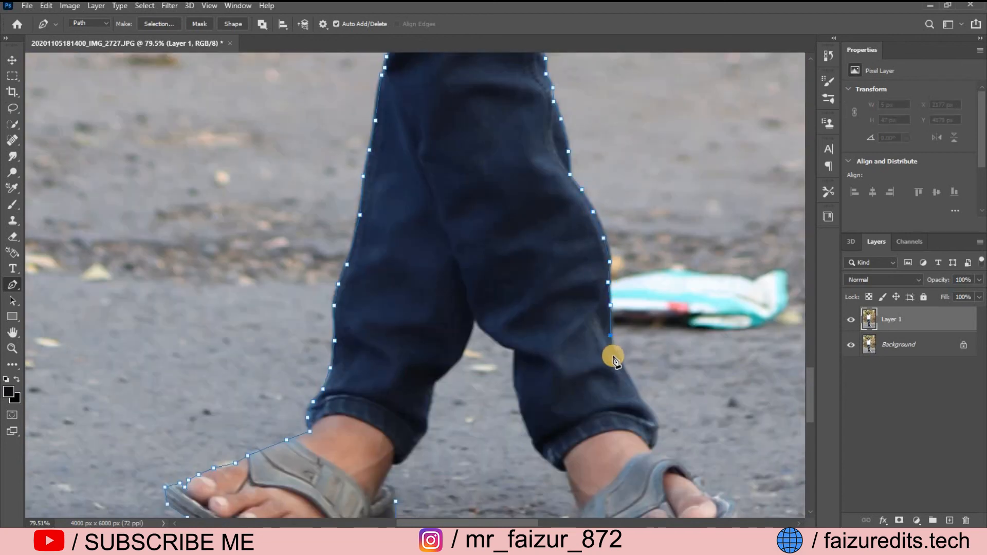
# Trace the path around the right trouser cuff and along the top of the right sandal towards the toes
pyautogui.scroll(-2, 649, 288)
pyautogui.scroll(-2, 649, 289)
pyautogui.click(631, 242)
pyautogui.click(655, 288)
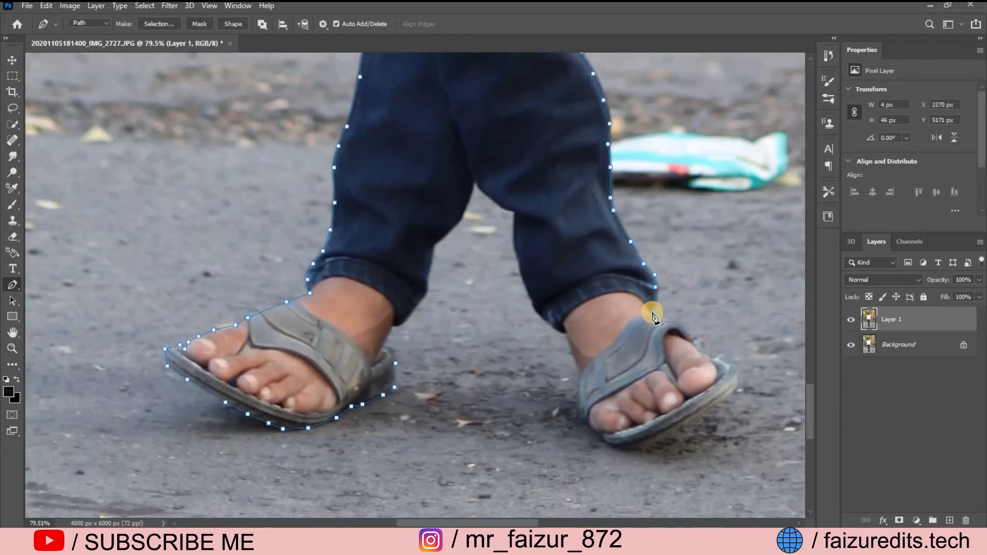
pyautogui.click(716, 355)
# Trace the path around the right sandal's toe tip and along the underside of its sole
pyautogui.scroll(-3, 739, 273)
pyautogui.click(737, 277)
pyautogui.click(740, 285)
pyautogui.click(723, 304)
pyautogui.click(705, 317)
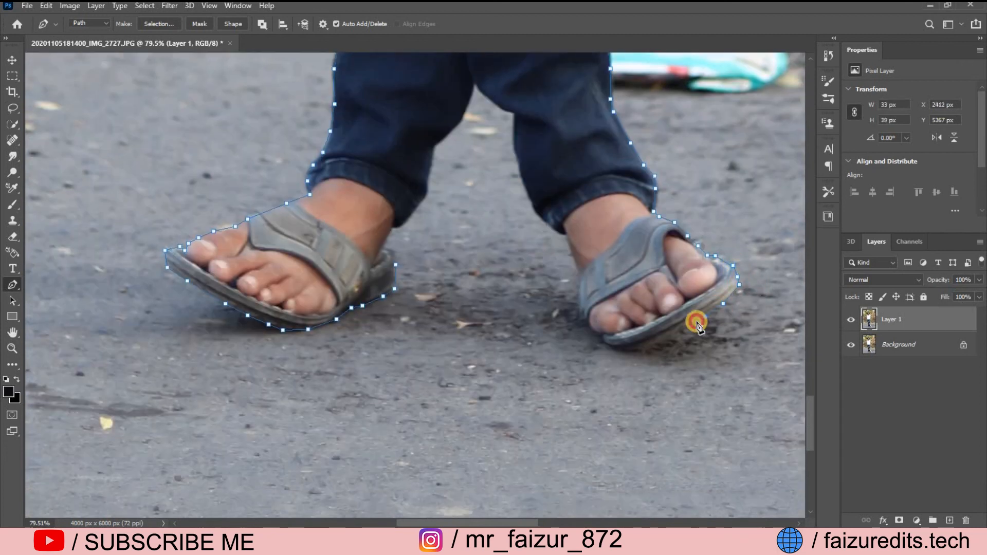
pyautogui.click(683, 329)
pyautogui.click(650, 351)
pyautogui.click(628, 352)
pyautogui.click(607, 346)
# Trace the path up the inner side of the right sandal and ankle to the bottom of the trouser cuff
pyautogui.click(604, 334)
pyautogui.click(597, 333)
pyautogui.click(591, 326)
pyautogui.click(586, 320)
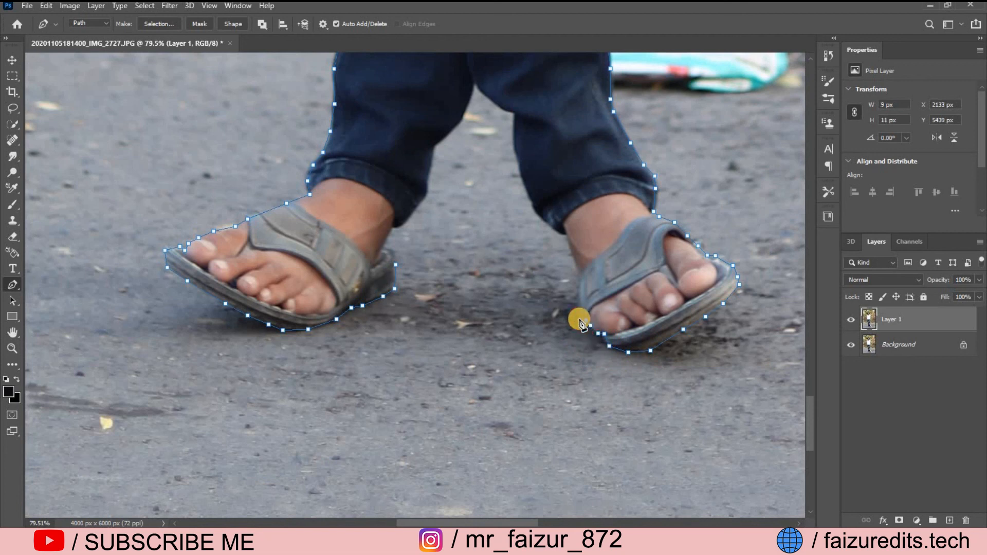
pyautogui.click(581, 312)
pyautogui.click(580, 297)
pyautogui.click(581, 278)
pyautogui.click(574, 264)
pyautogui.click(568, 243)
pyautogui.click(563, 234)
pyautogui.click(554, 229)
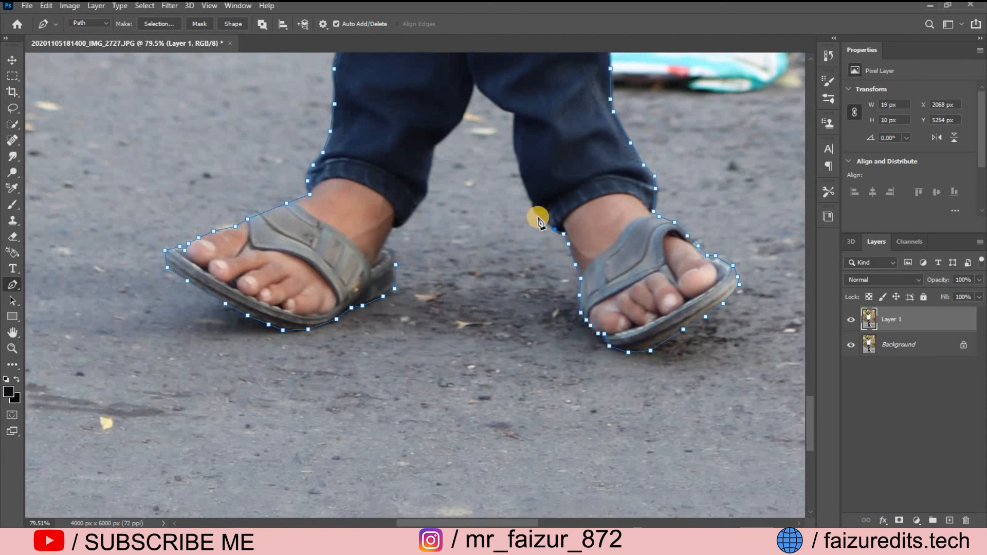
# Trace the path up the inner edge of the right trouser leg from its cuff towards the gap between the legs
pyautogui.click(531, 205)
pyautogui.click(525, 189)
pyautogui.click(520, 167)
pyautogui.click(514, 146)
pyautogui.click(515, 125)
pyautogui.click(513, 114)
pyautogui.click(507, 110)
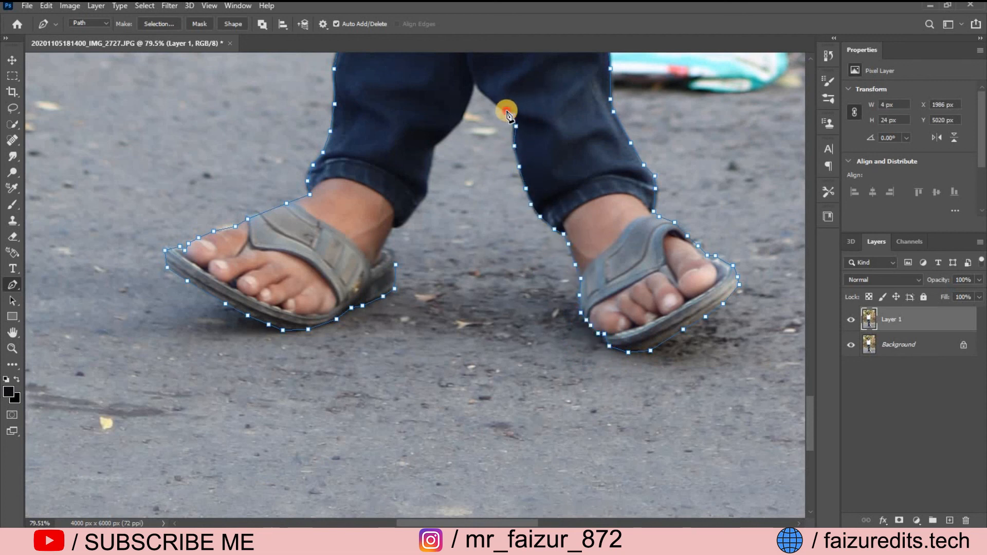
# Trace the path over the top of the gap where the legs cross and onto the left trouser leg
pyautogui.click(493, 104)
pyautogui.click(475, 83)
pyautogui.click(471, 92)
pyautogui.click(461, 116)
pyautogui.click(453, 127)
pyautogui.click(434, 144)
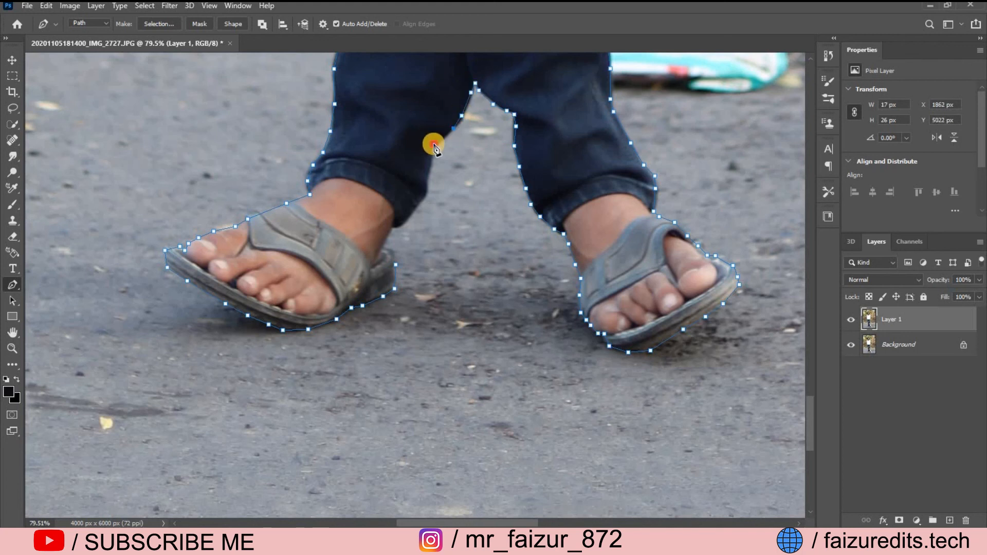
# Trace the path down the inner left trouser leg and cuff, and close it at the left sandal's heel
pyautogui.click(429, 164)
pyautogui.click(425, 188)
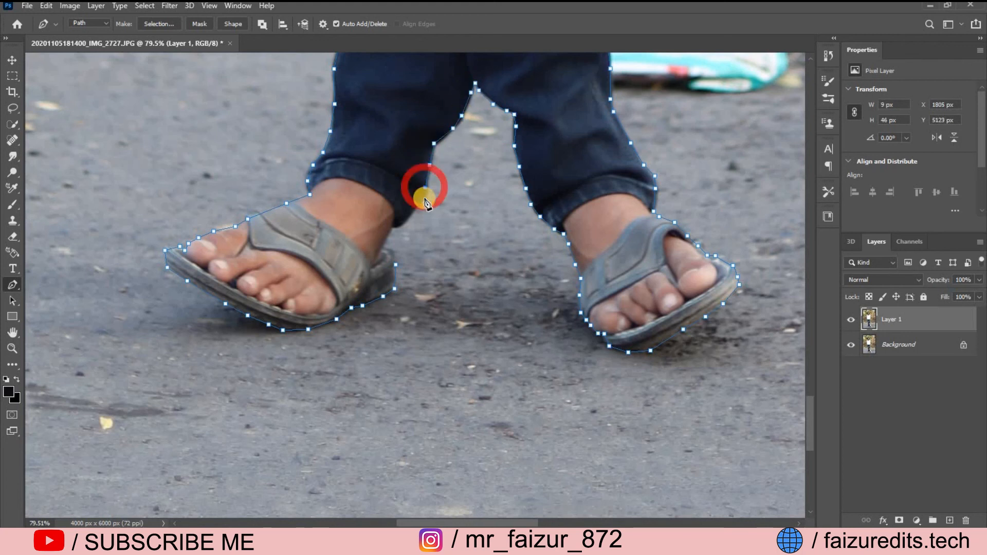
pyautogui.click(423, 199)
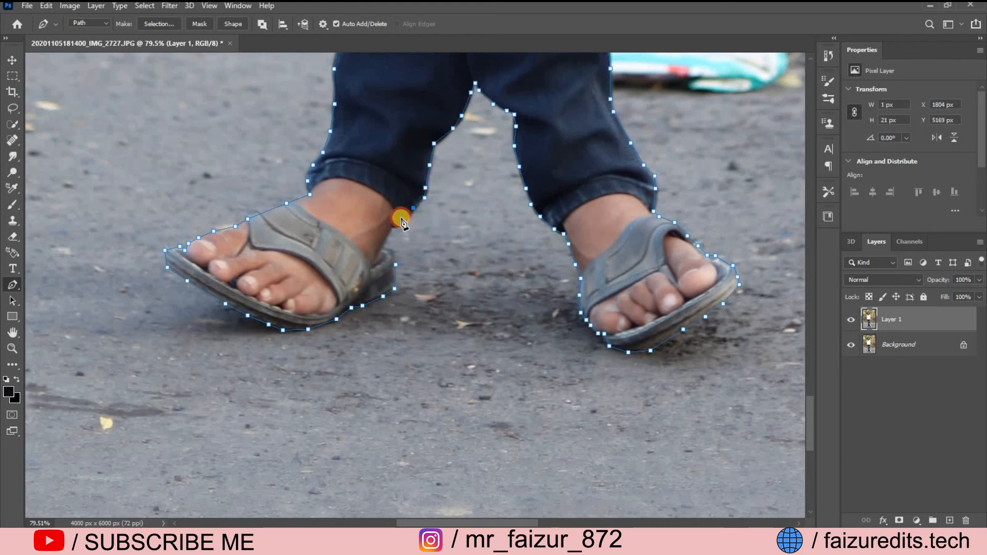
pyautogui.click(402, 219)
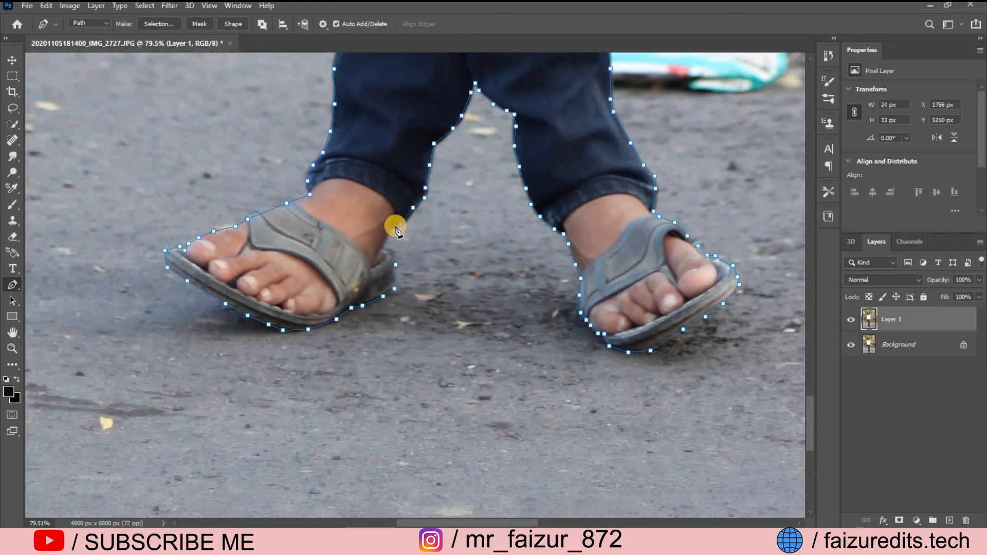
pyautogui.click(395, 227)
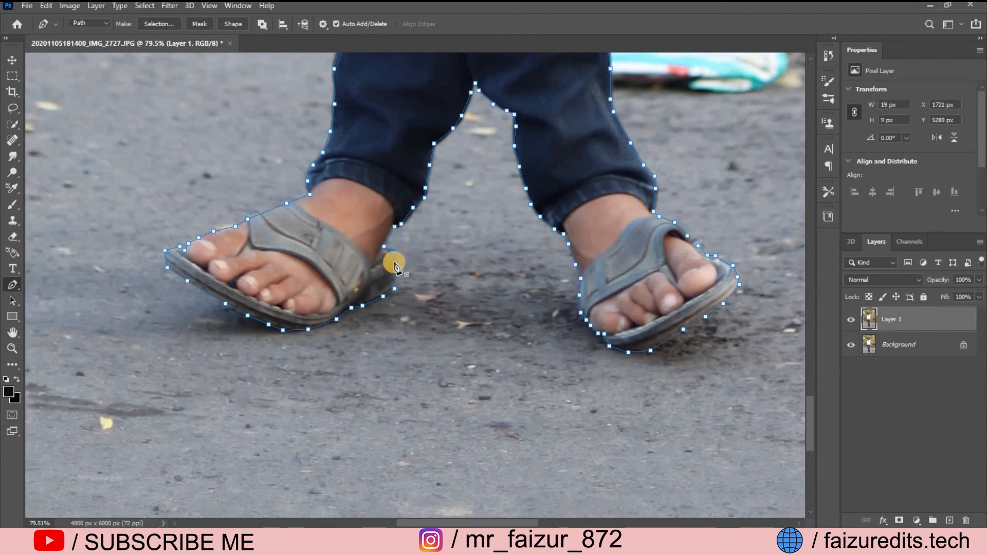
pyautogui.click(396, 266)
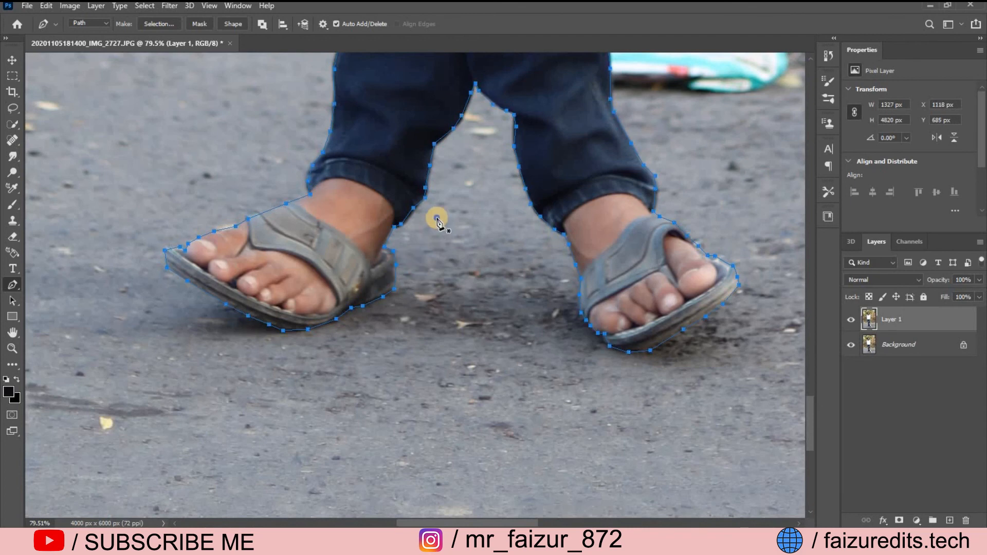
# Convert the closed path to a new anti-aliased selection with a 2-pixel feather radius
pyautogui.rightClick(437, 218)
pyautogui.click(463, 269)
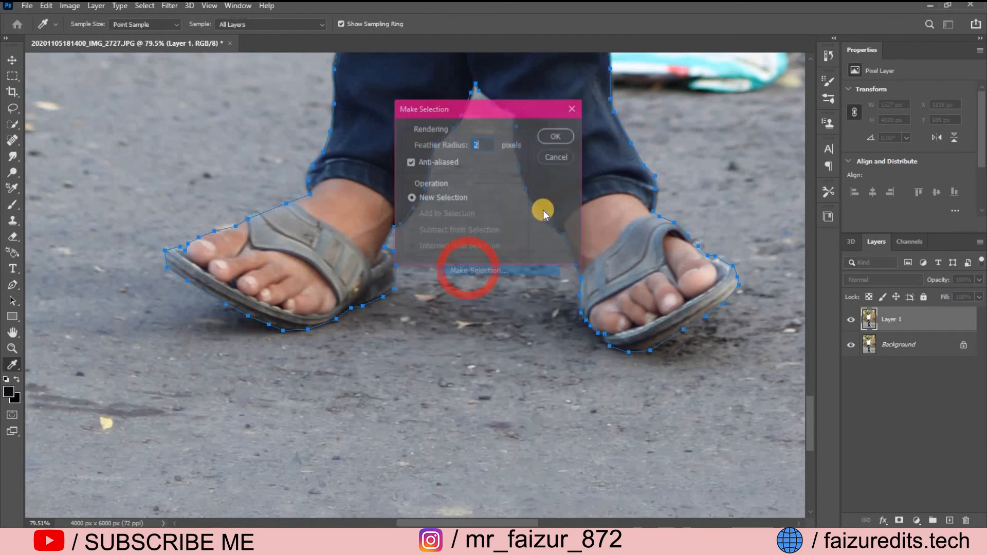
pyautogui.click(555, 136)
pyautogui.scroll(-3, 555, 137)
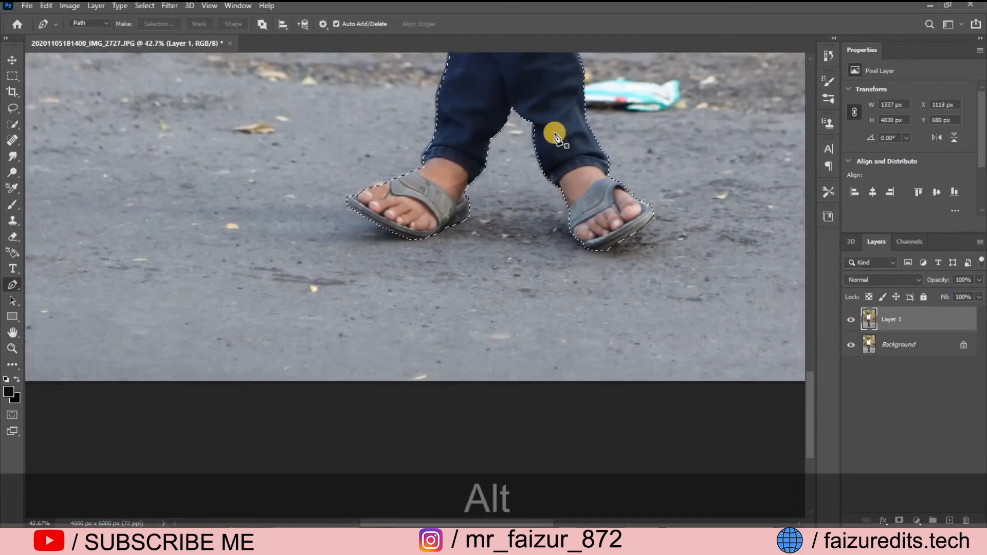
pyautogui.scroll(-4, 555, 136)
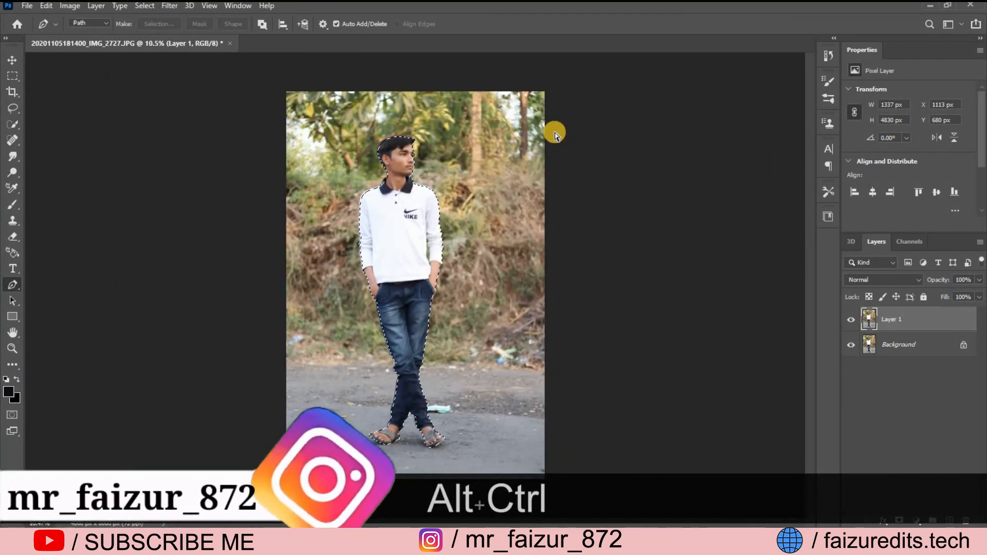
# Copy the selected man to a new layer, and delete the Background and Layer 1 layers
pyautogui.hotkey('ctrl', 'alt', 'j')
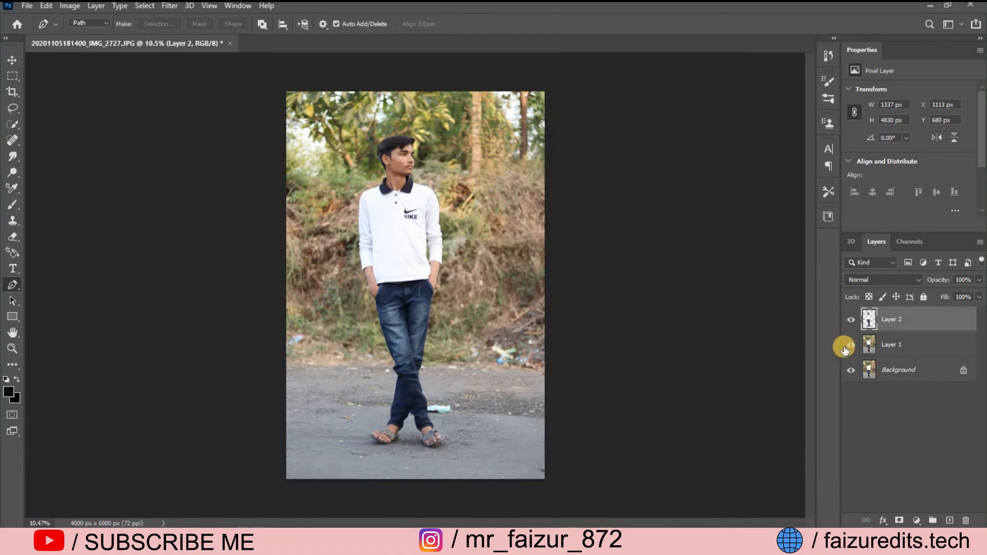
pyautogui.moveTo(903, 368); pyautogui.dragTo(965, 519)
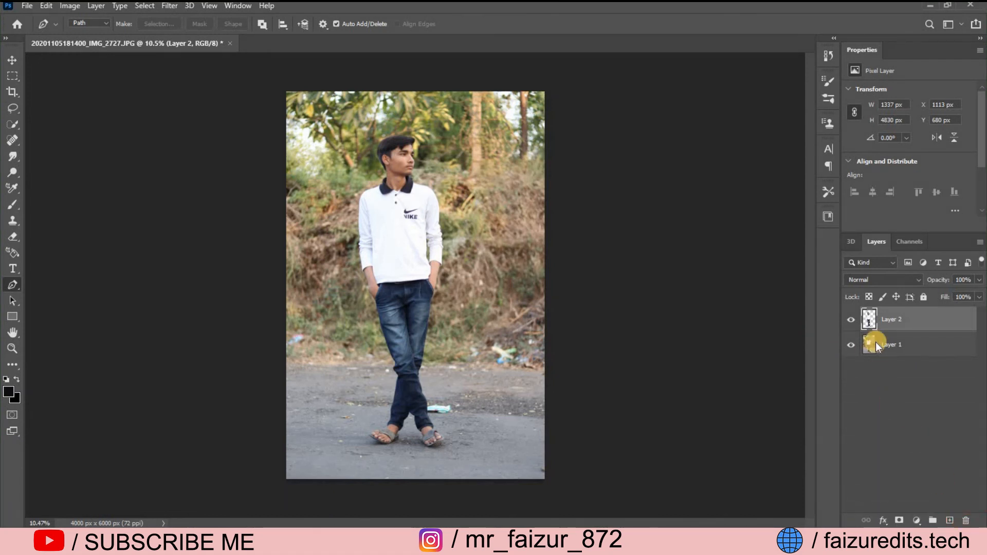
pyautogui.moveTo(880, 345); pyautogui.dragTo(965, 521)
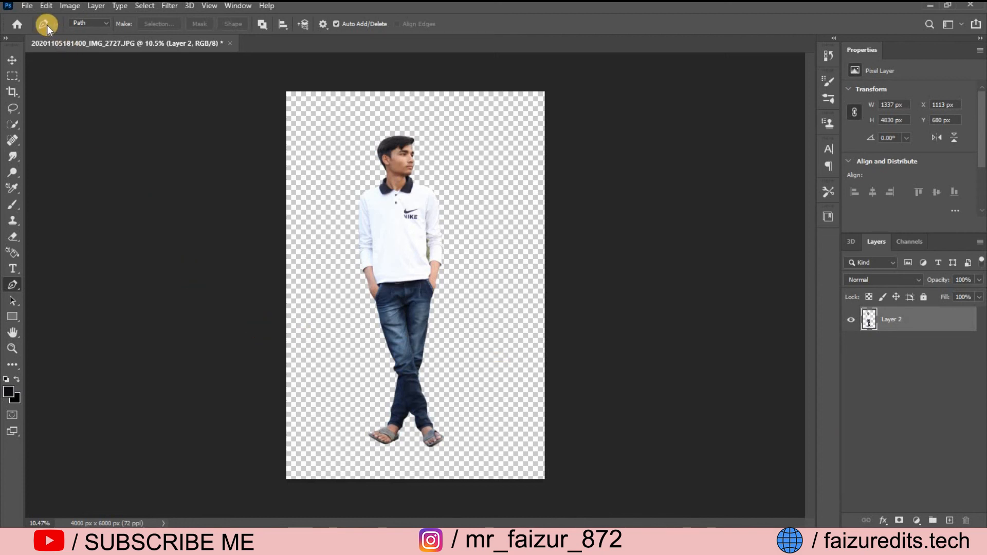
# Place the IMAG 4213 landscape from the "pd photo edditing hd background" folder as a linked image and move it below Layer 2
pyautogui.click(28, 6)
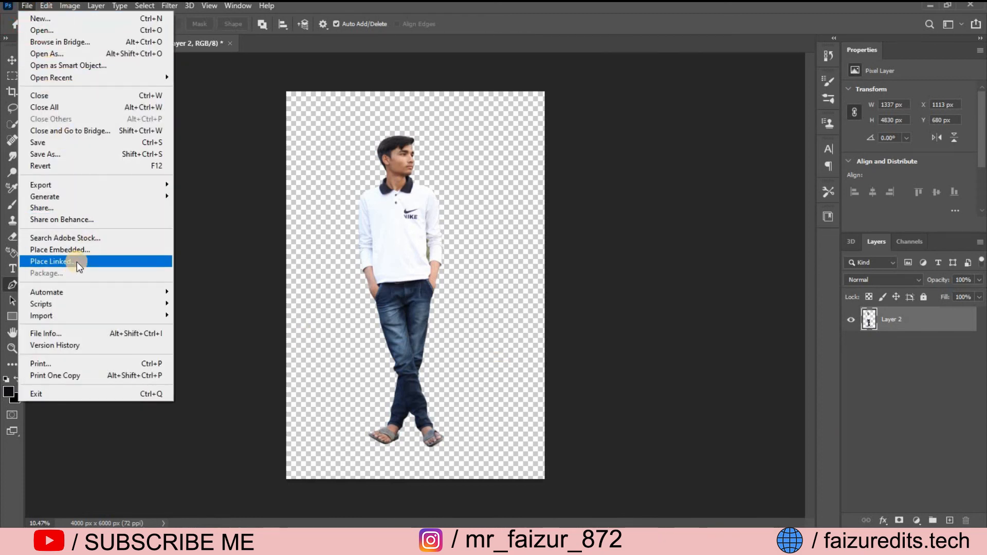
pyautogui.click(76, 262)
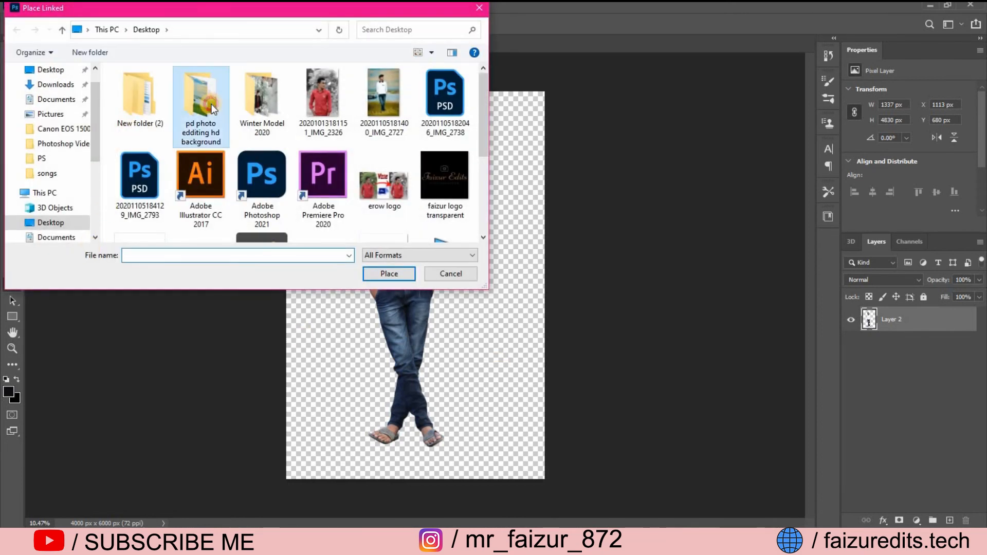
pyautogui.doubleClick(212, 104)
pyautogui.doubleClick(211, 104)
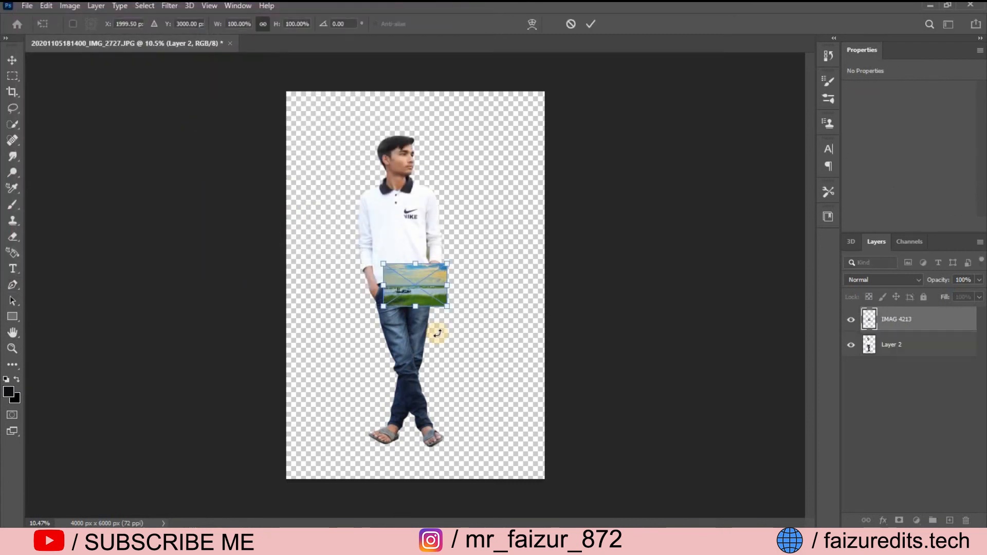
pyautogui.moveTo(963, 316); pyautogui.dragTo(946, 360)
pyautogui.press('p')
# Scale the IMAG 4213 landscape to about 906% and position it so that it fills the canvas behind the man
pyautogui.hotkey('ctrl', 't')
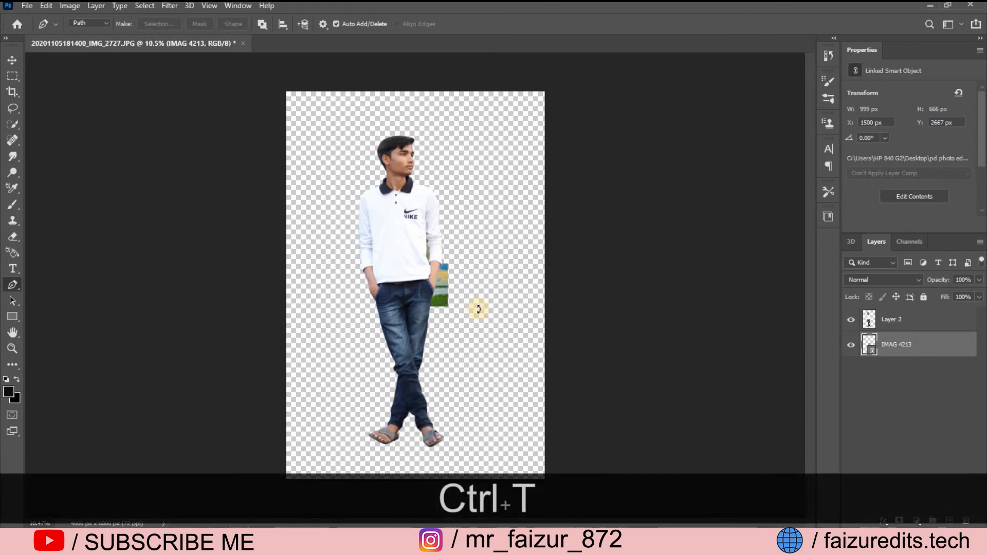
pyautogui.moveTo(423, 295); pyautogui.dragTo(782, 515)
pyautogui.moveTo(626, 389); pyautogui.dragTo(506, 289)
pyautogui.moveTo(738, 378); pyautogui.dragTo(776, 404)
pyautogui.moveTo(403, 335); pyautogui.dragTo(327, 408)
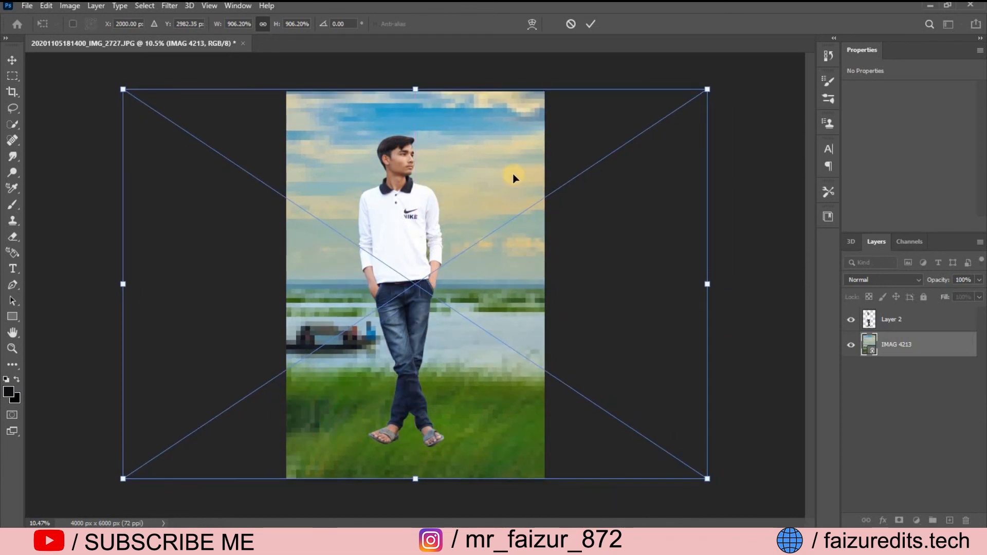
pyautogui.click(596, 22)
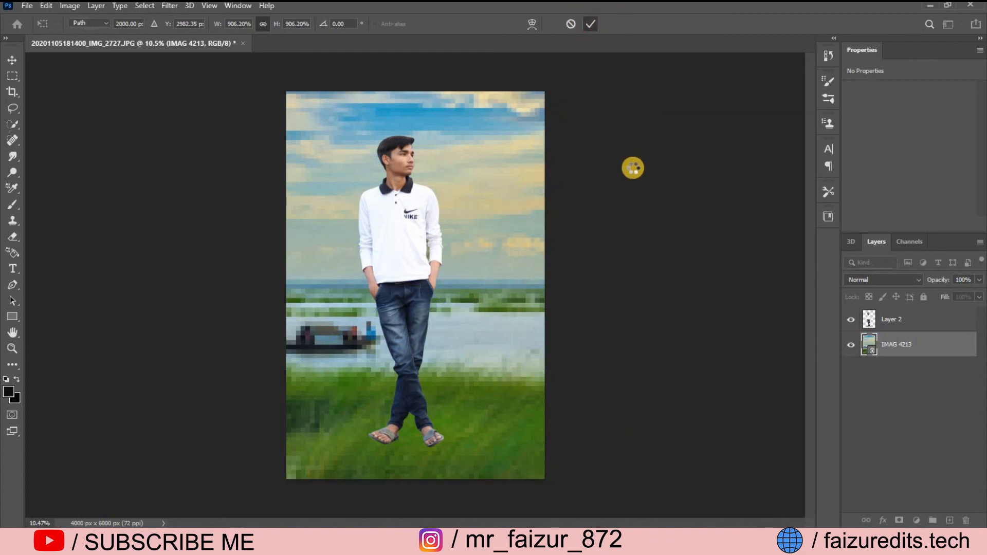
pyautogui.press('p')
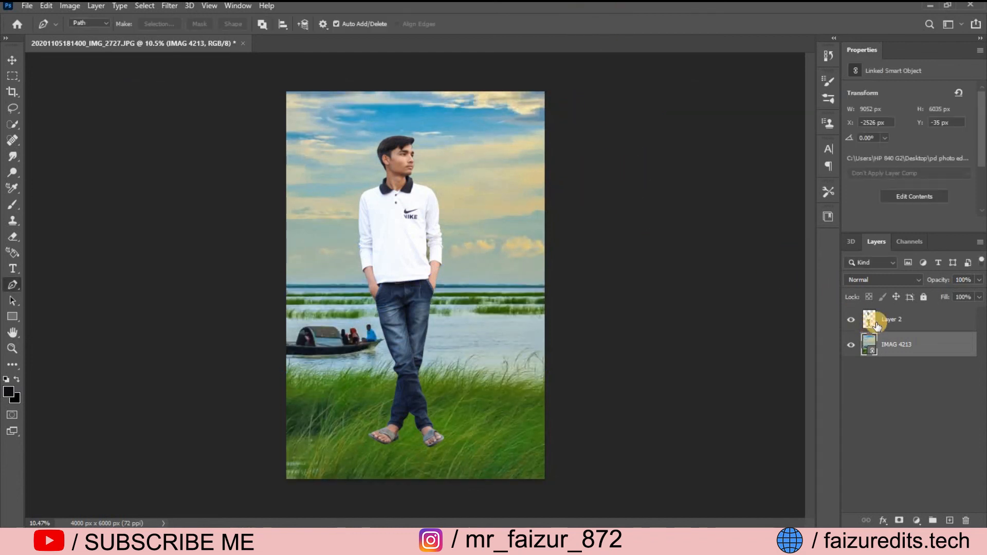
# Move the man on Layer 2 lower in the grass and scale him to about 102%
pyautogui.click(881, 322)
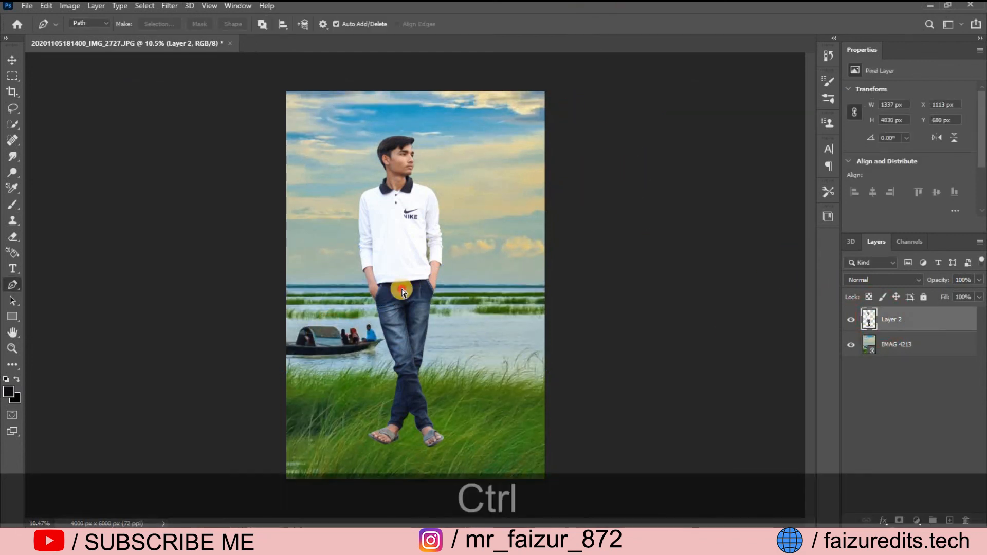
pyautogui.hotkey('ctrl', 'z')
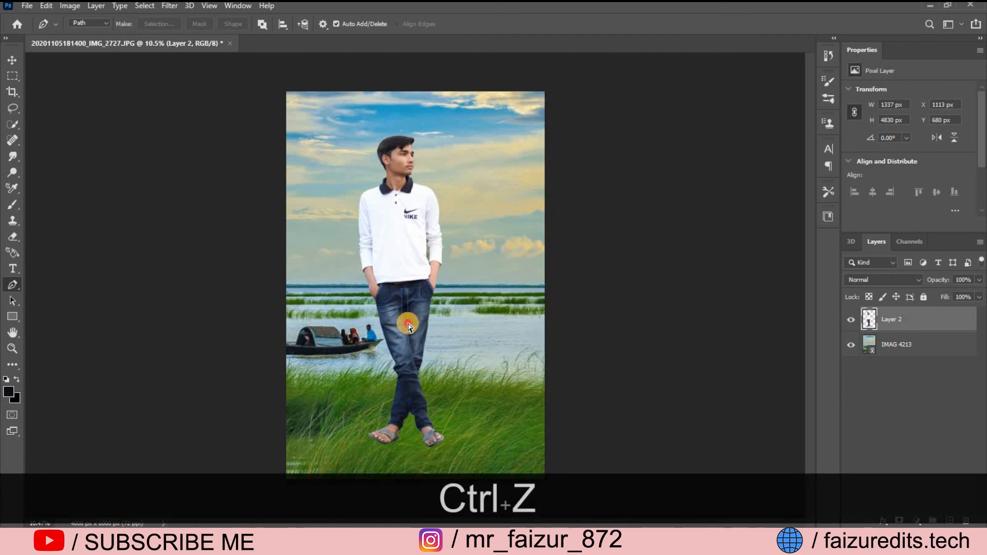
pyautogui.click(7, 66)
pyautogui.moveTo(389, 303)
pyautogui.mouseDown()
pyautogui.moveTo(394, 316)
pyautogui.moveTo(397, 308)
pyautogui.mouseUp()
pyautogui.hotkey('ctrl', 't')
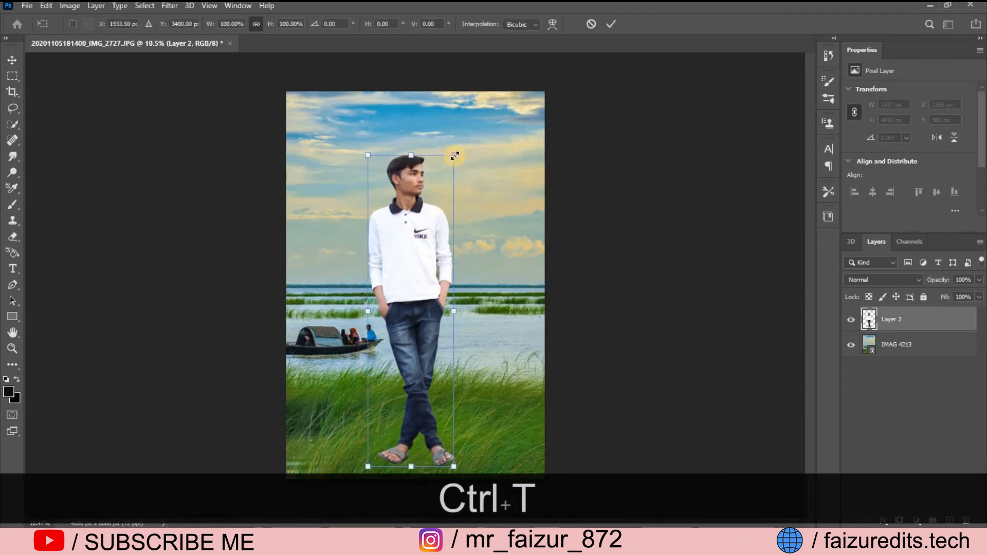
pyautogui.moveTo(455, 155); pyautogui.dragTo(458, 148)
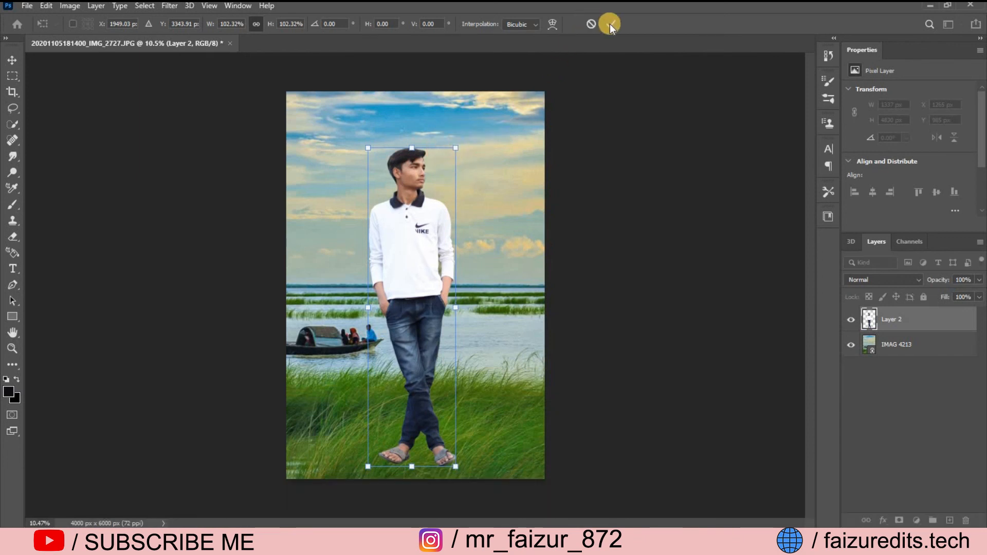
pyautogui.click(611, 24)
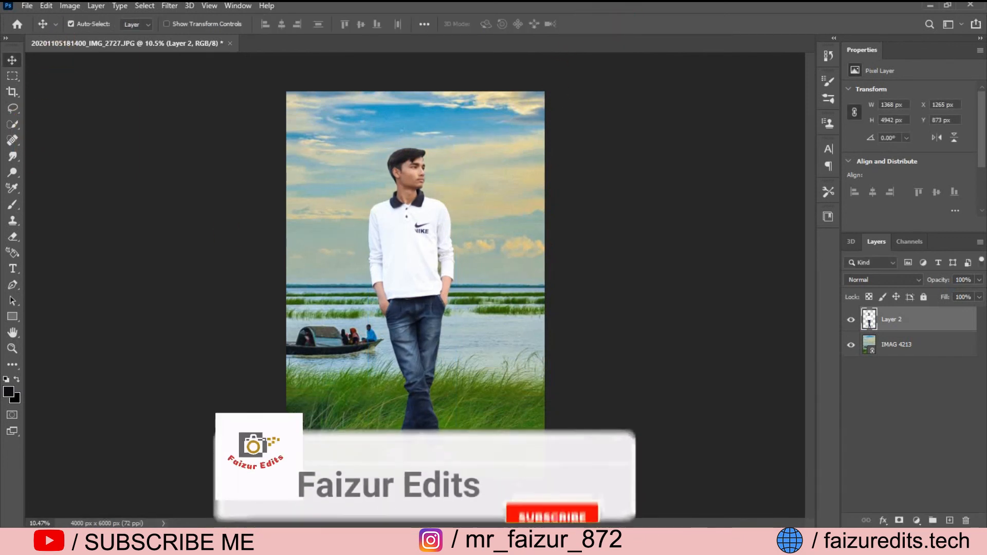
# Place the GRASS image as a linked image above Layer 2
pyautogui.click(27, 6)
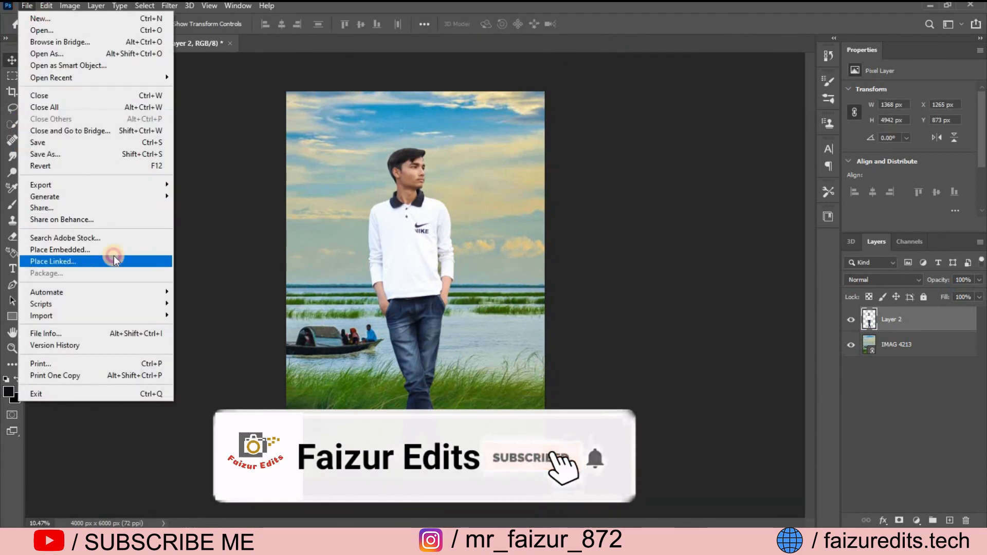
pyautogui.click(114, 257)
pyautogui.doubleClick(148, 118)
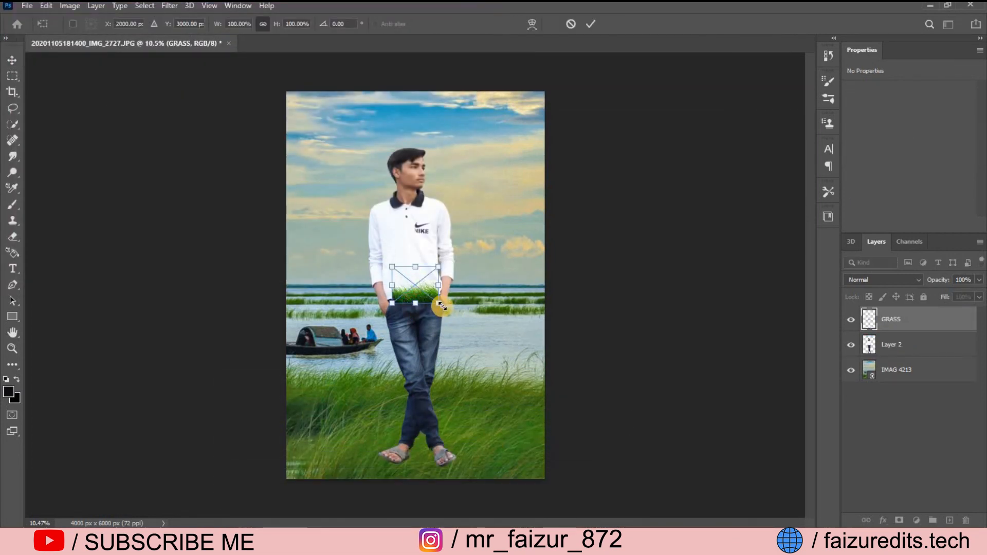
# Scale the GRASS image to about 738% and position it across the foreground so that it covers the man's feet
pyautogui.moveTo(509, 362); pyautogui.dragTo(581, 453)
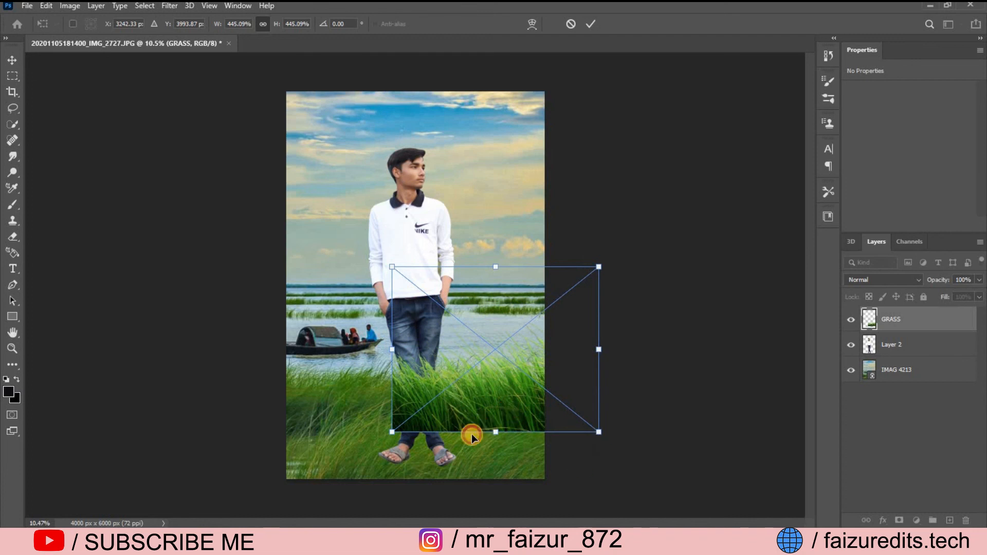
pyautogui.moveTo(471, 432); pyautogui.dragTo(397, 464)
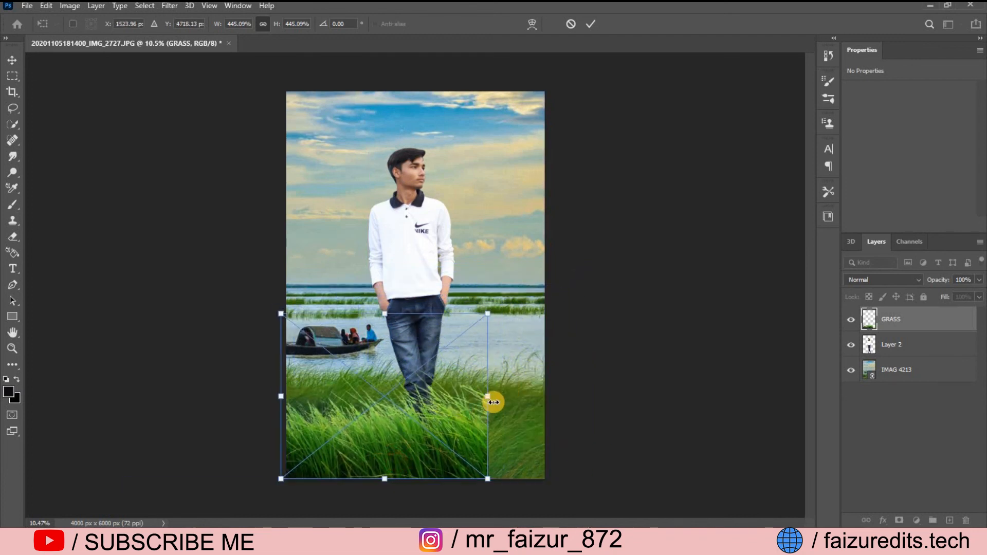
pyautogui.moveTo(490, 402); pyautogui.dragTo(614, 440)
pyautogui.moveTo(540, 418); pyautogui.dragTo(537, 439)
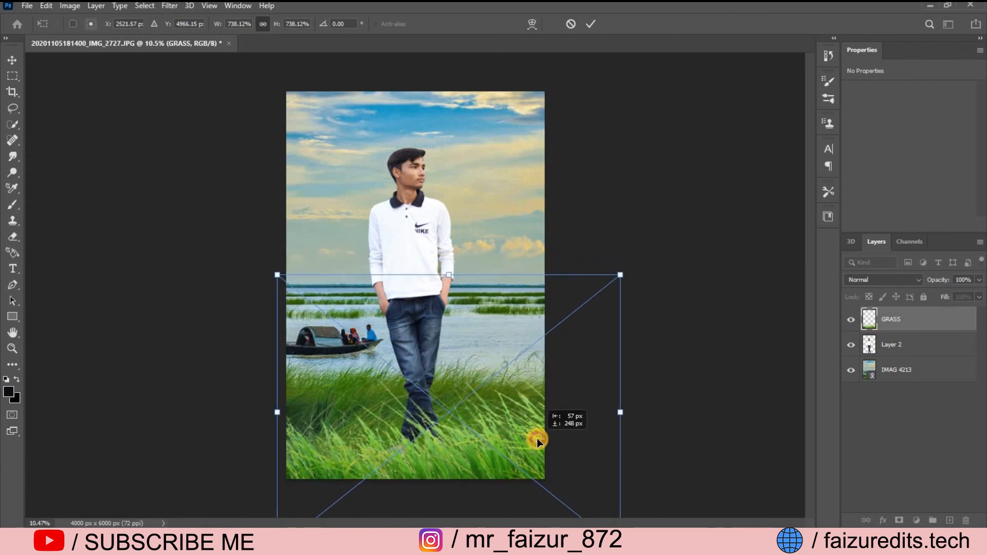
pyautogui.moveTo(536, 438); pyautogui.dragTo(537, 435)
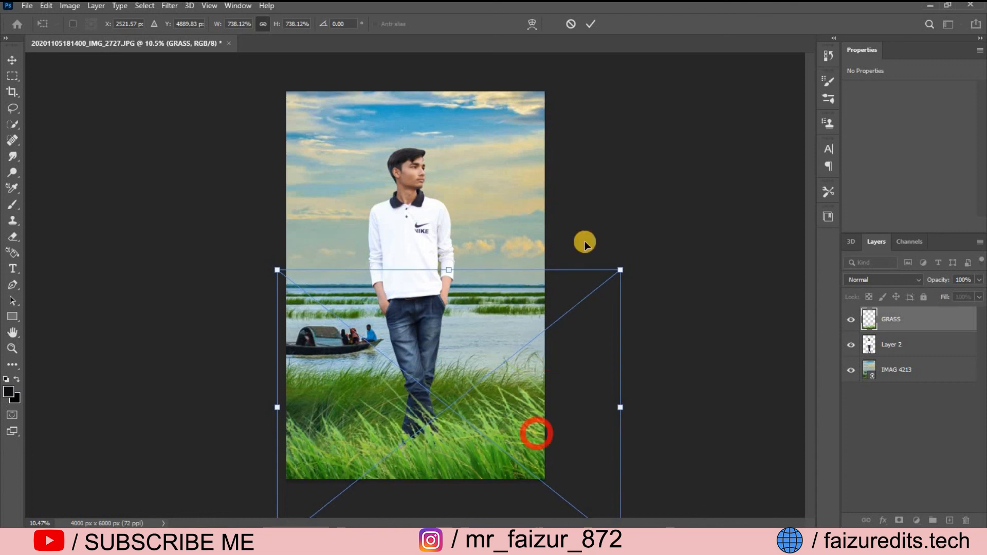
pyautogui.click(590, 24)
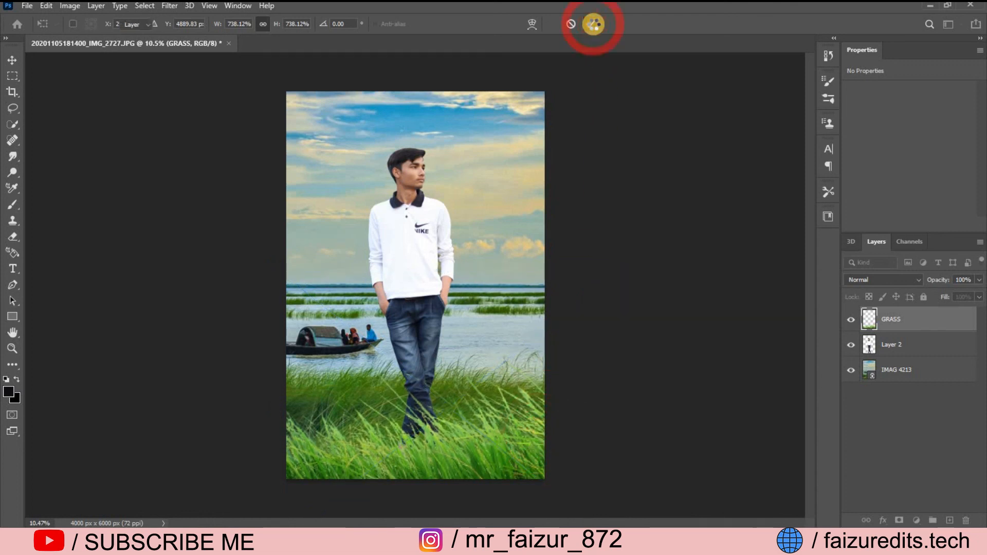
# Apply a Gaussian Blur with a 31.8-pixel radius to the IMAG 4213 landscape layer
pyautogui.click(892, 365)
pyautogui.click(170, 6)
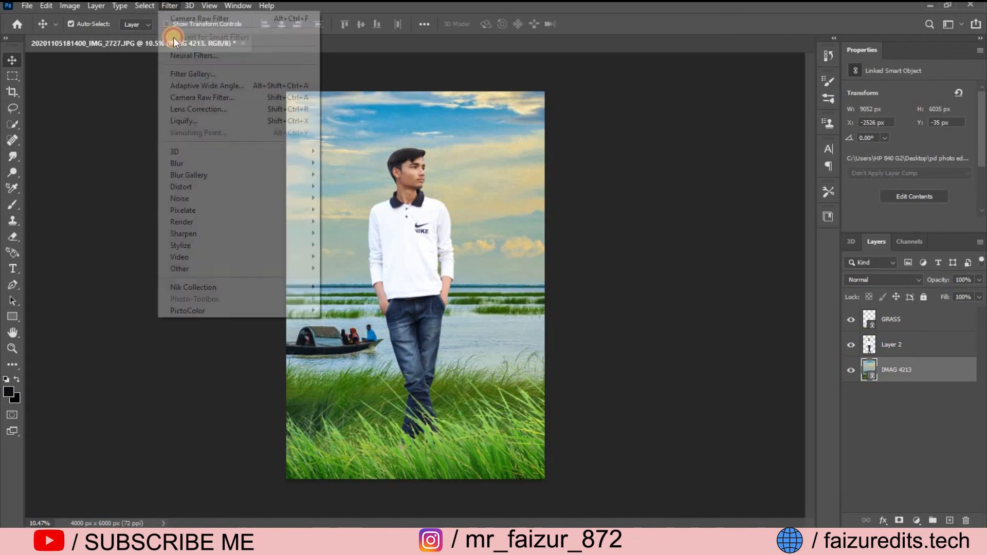
pyautogui.moveTo(235, 162)
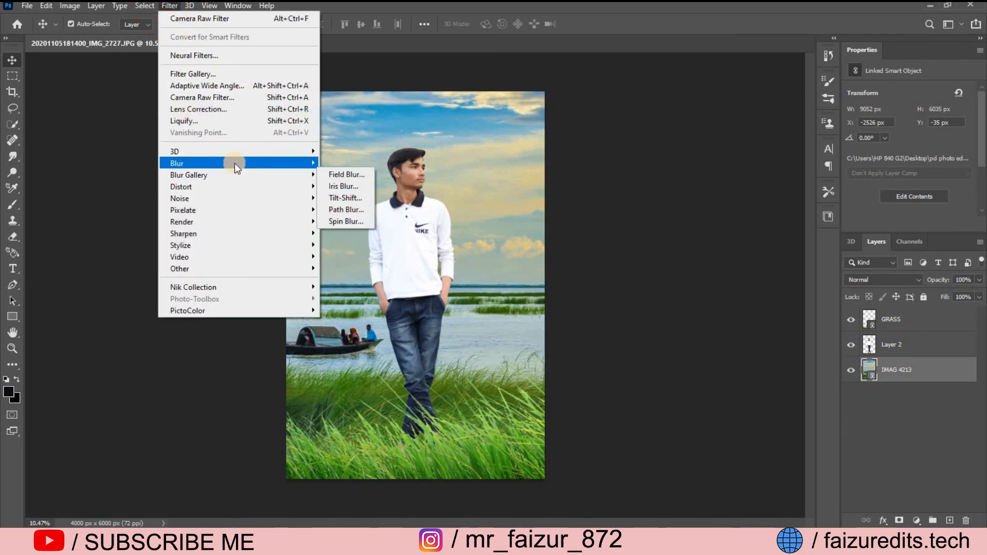
pyautogui.click(351, 210)
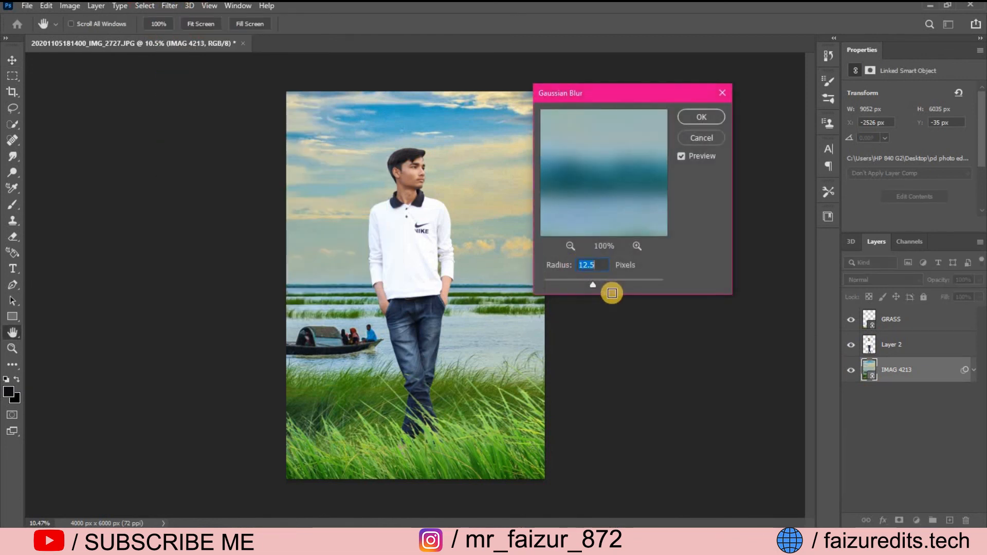
pyautogui.click(599, 279)
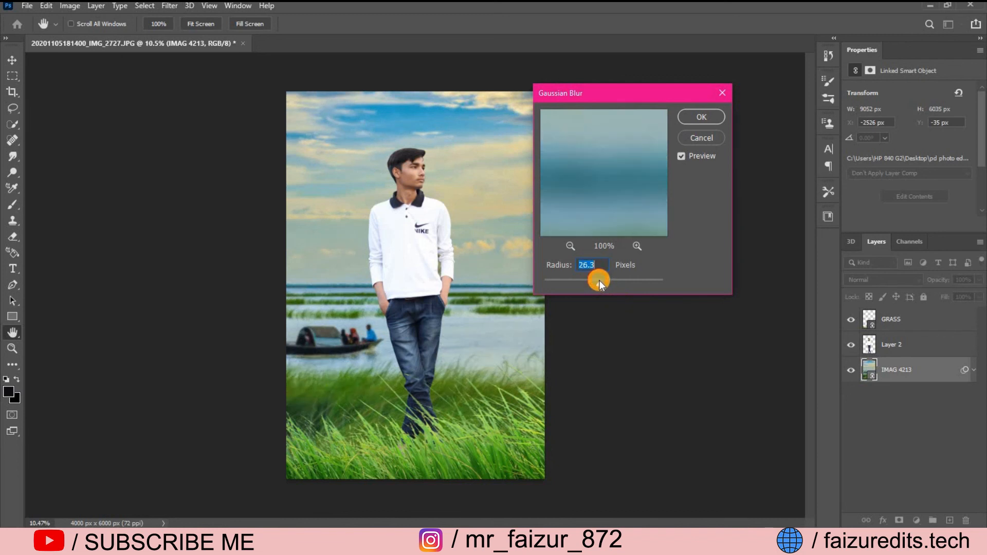
pyautogui.moveTo(599, 280); pyautogui.dragTo(602, 282)
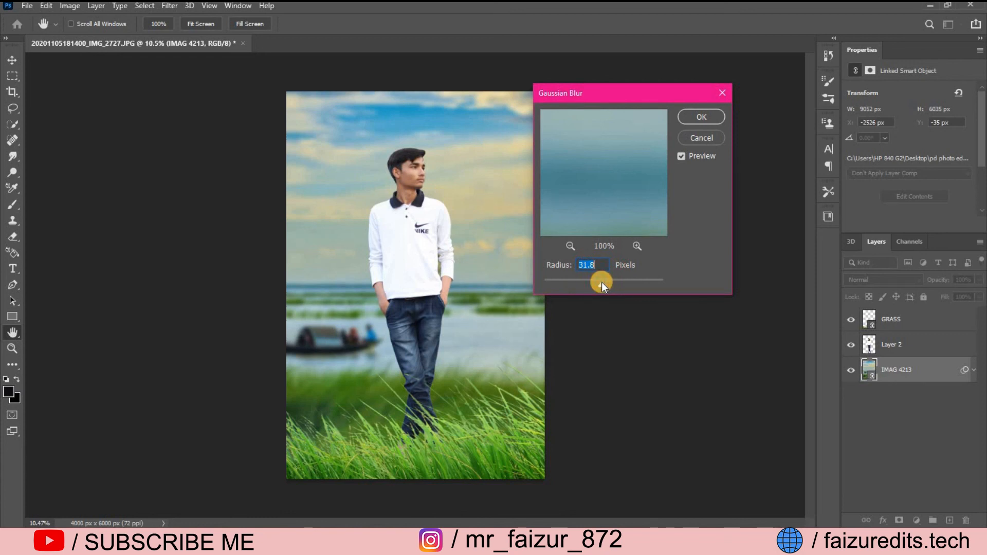
pyautogui.click(708, 115)
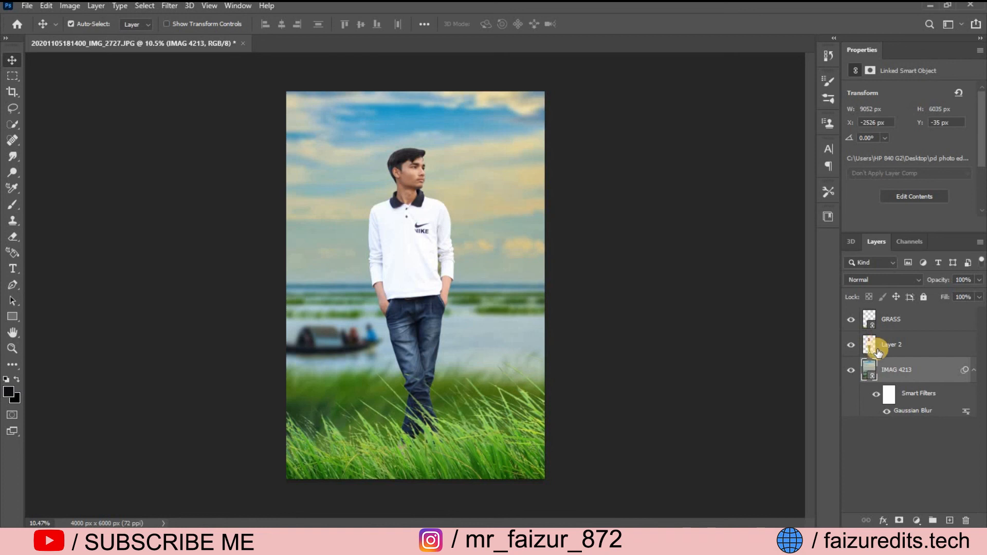
# Apply a Gaussian Blur with a 16.6-pixel radius to the GRASS layer
pyautogui.click(899, 329)
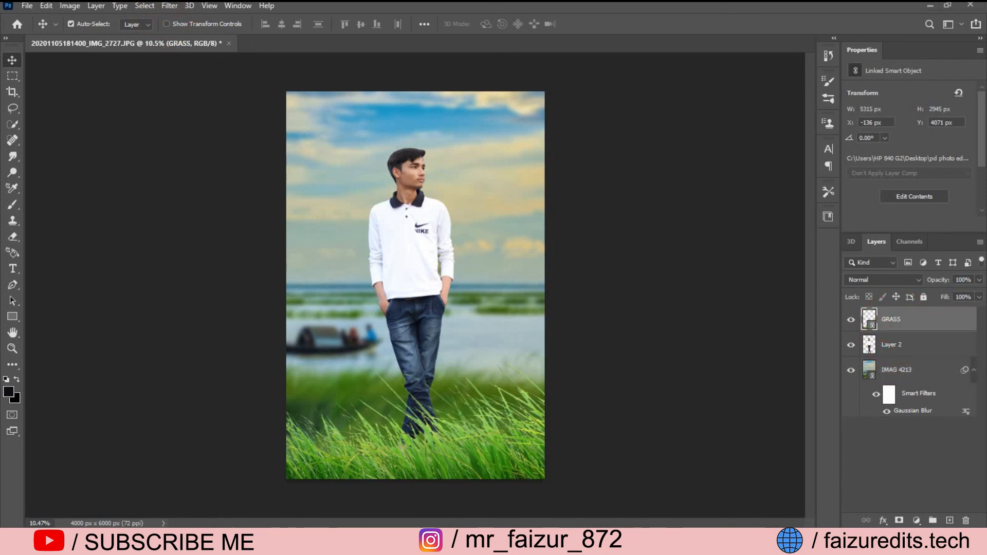
pyautogui.click(170, 5)
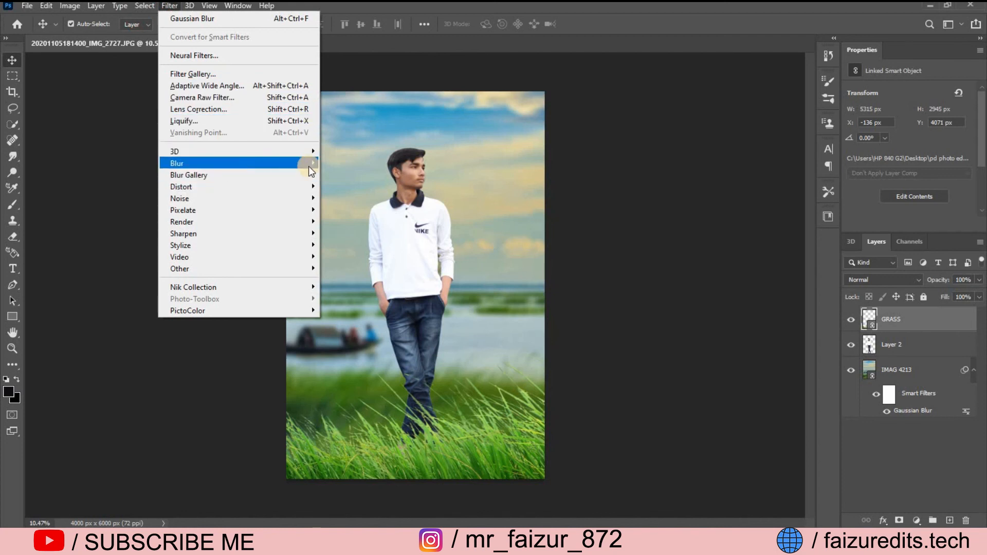
pyautogui.moveTo(308, 166)
pyautogui.click(350, 208)
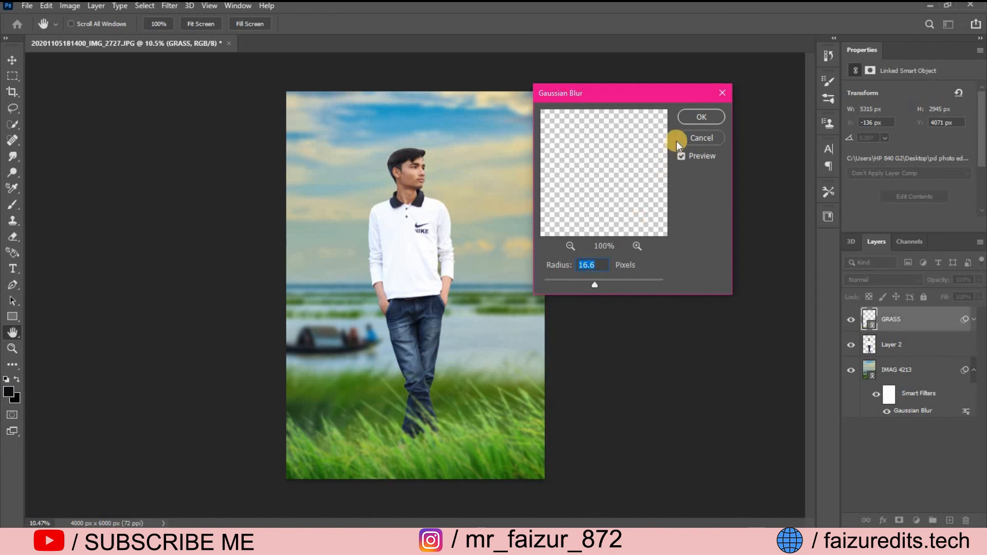
pyautogui.click(692, 116)
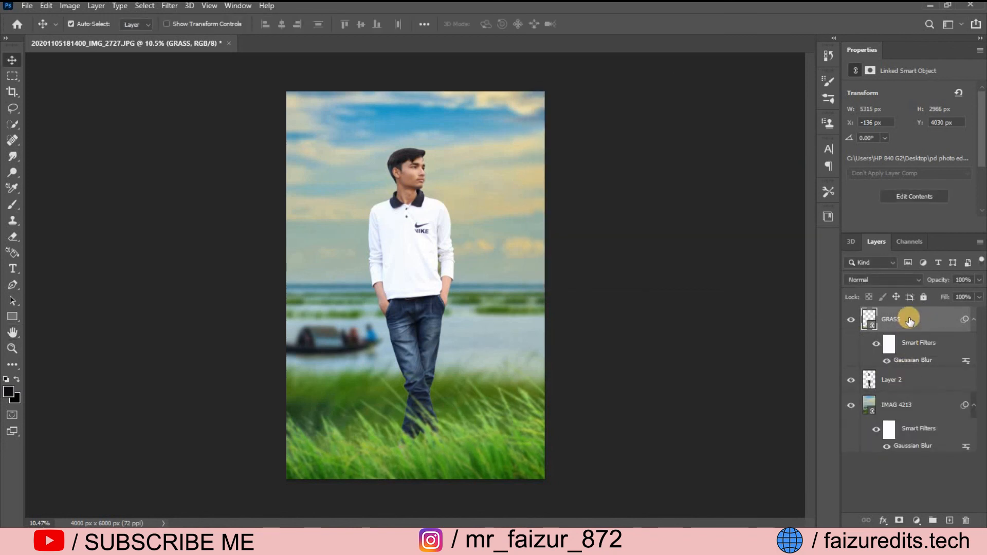
# Convert the blurred IMAG 4213 layer to an embedded smart object
pyautogui.rightClick(911, 405)
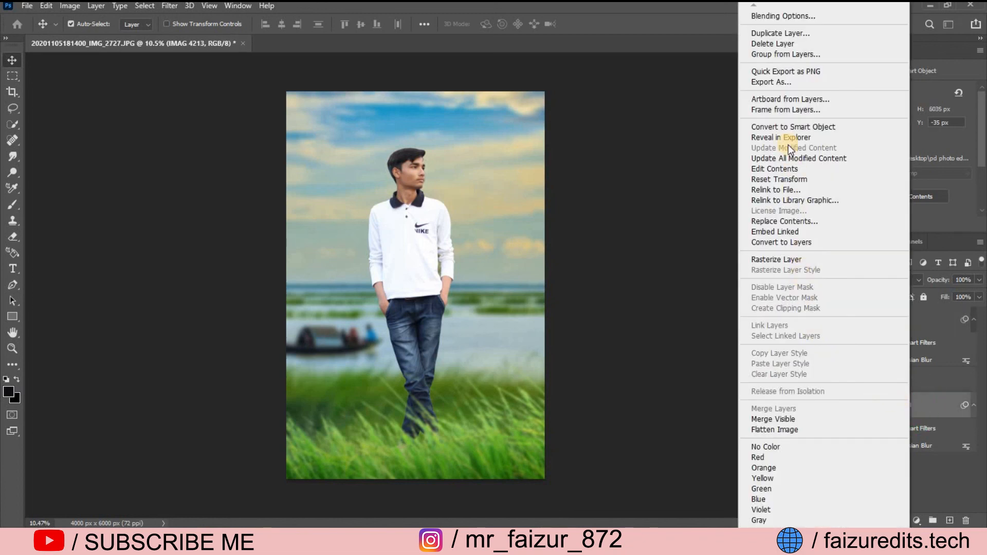
pyautogui.click(788, 126)
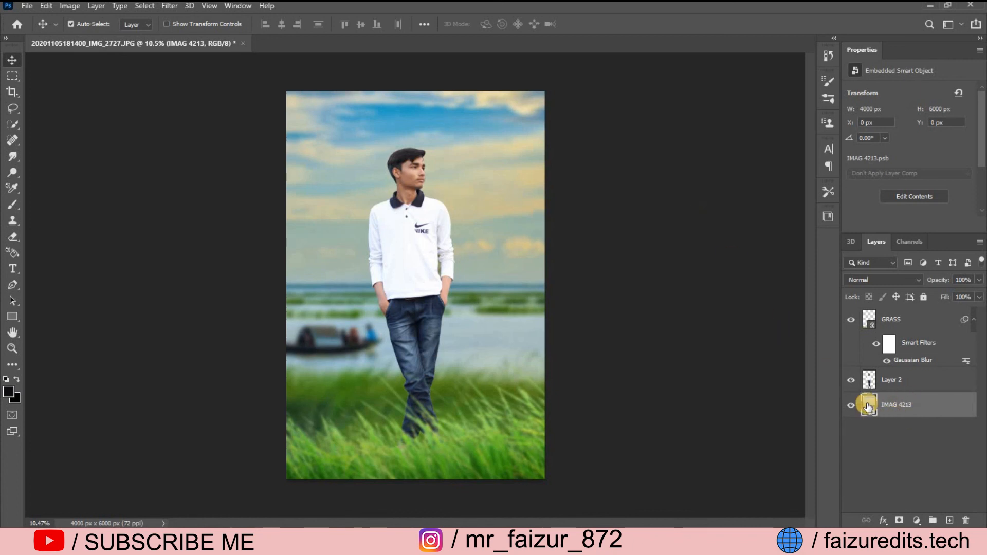
# Trace a closed Pen tool path on Layer 2 around the leftover background between the shirt's side and the sleeve above the pocketed hand
pyautogui.scroll(4, 476, 258)
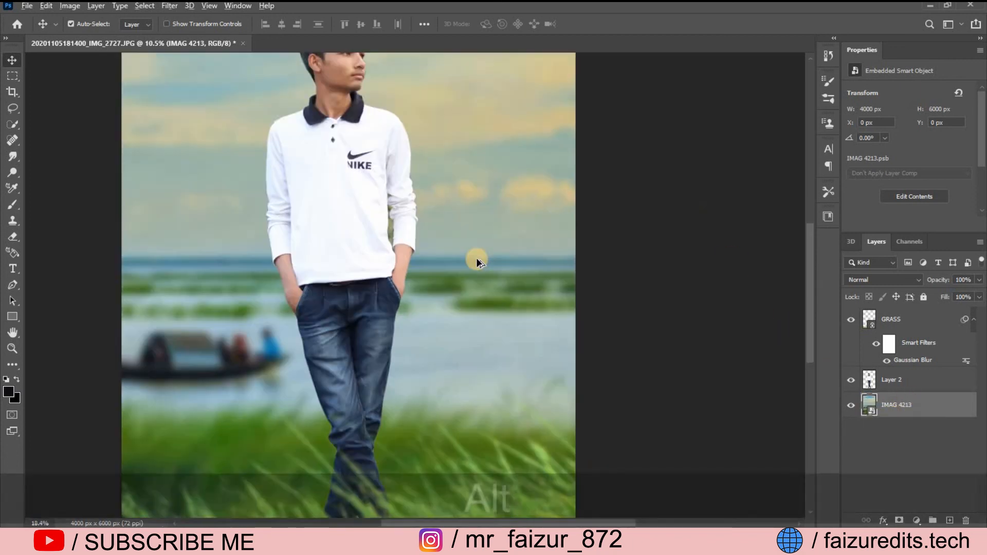
pyautogui.scroll(5, 404, 239)
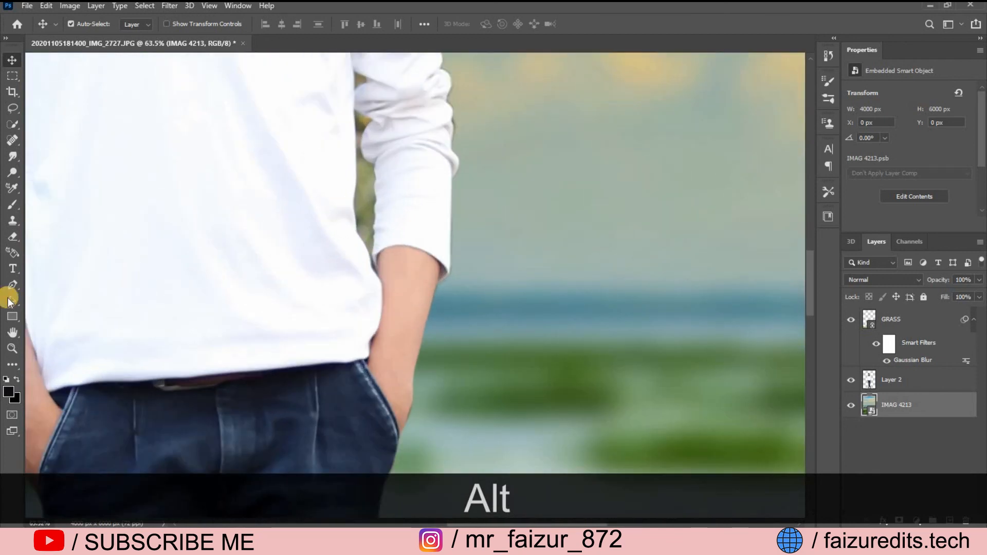
pyautogui.click(8, 286)
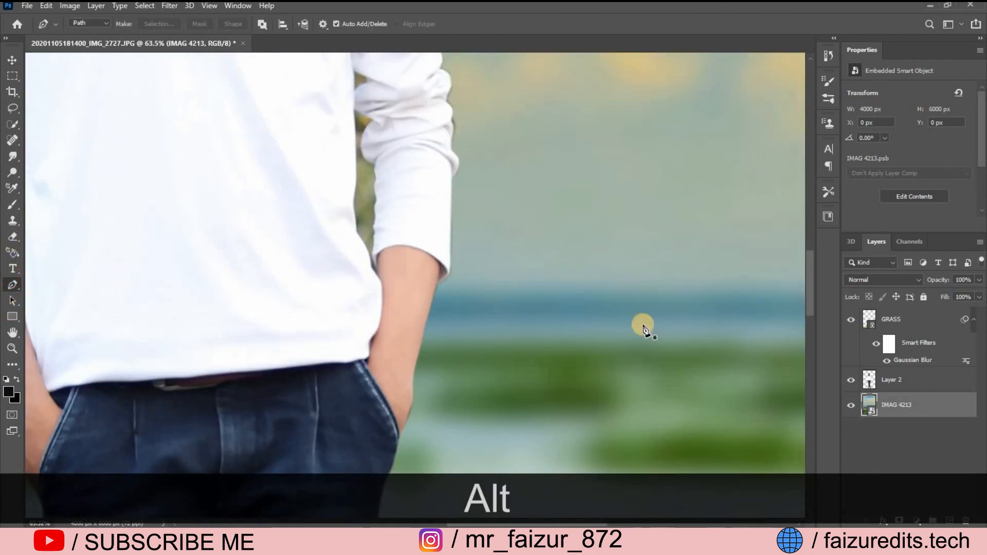
pyautogui.click(924, 379)
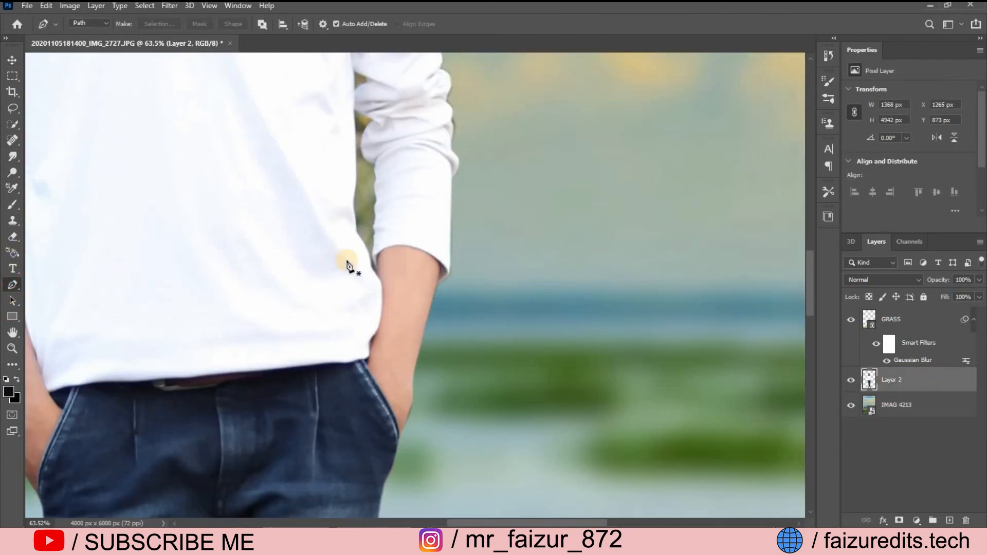
pyautogui.click(372, 268)
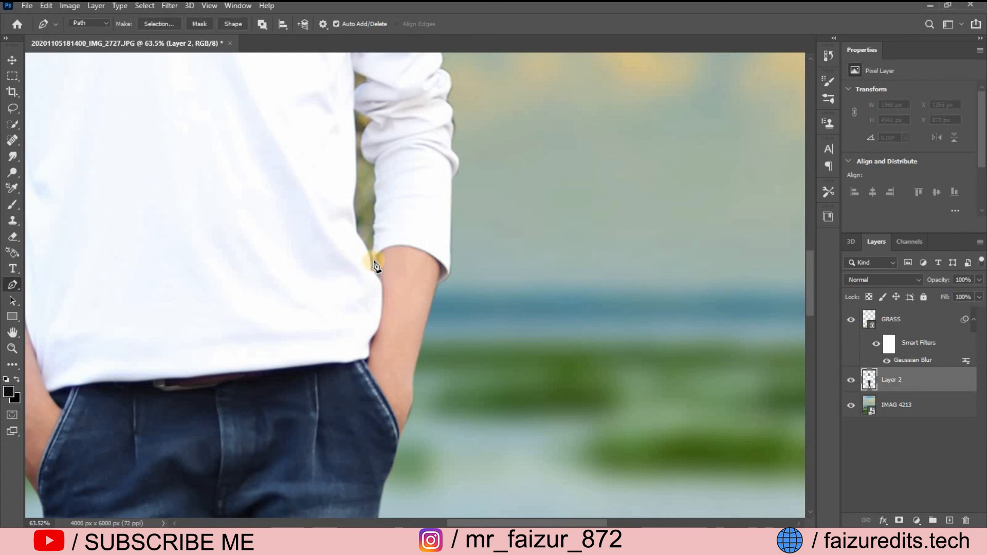
pyautogui.click(374, 260)
pyautogui.click(373, 244)
pyautogui.click(374, 227)
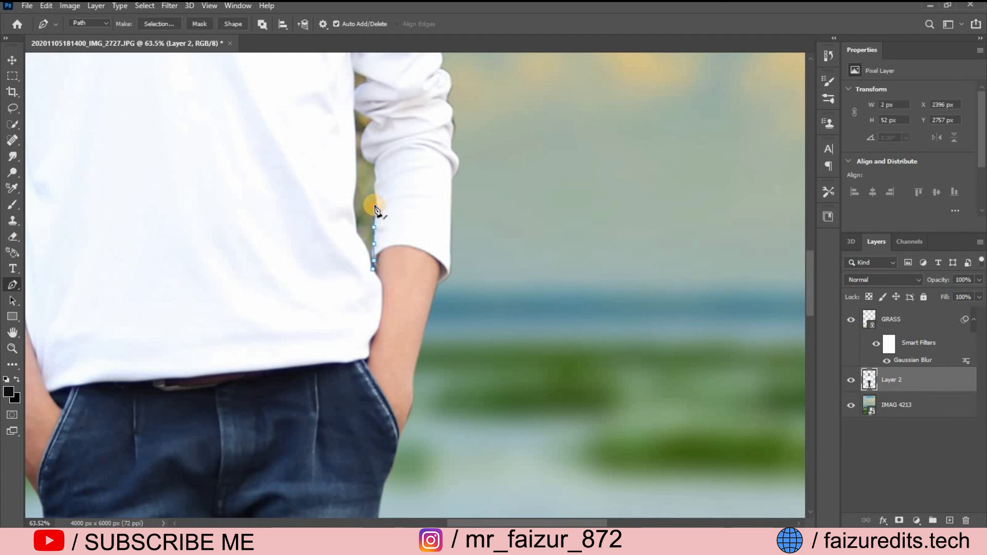
pyautogui.click(375, 206)
pyautogui.click(375, 191)
pyautogui.click(375, 182)
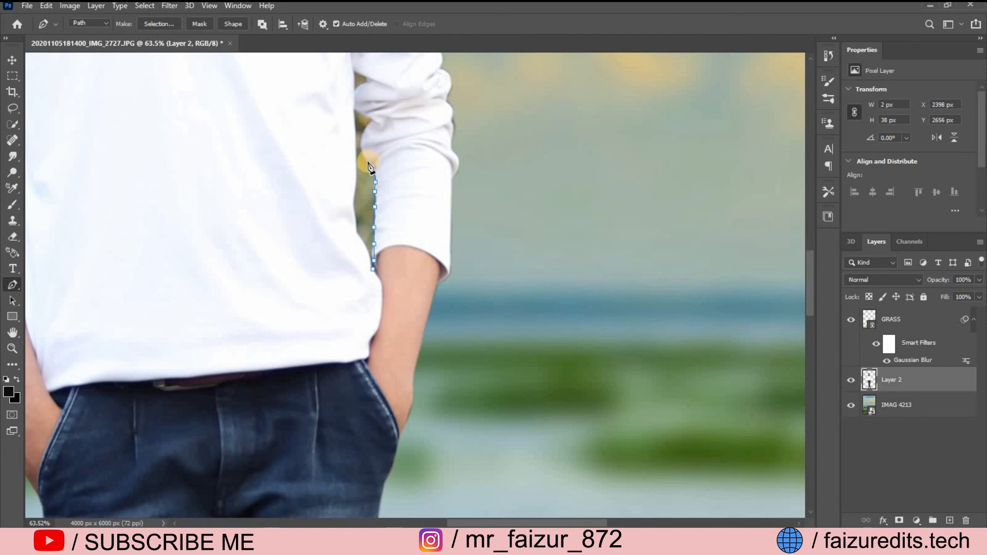
pyautogui.click(374, 167)
pyautogui.click(368, 162)
pyautogui.click(363, 156)
pyautogui.click(361, 143)
pyautogui.click(364, 132)
pyautogui.click(372, 121)
pyautogui.click(354, 109)
pyautogui.click(355, 137)
pyautogui.click(356, 153)
pyautogui.click(356, 178)
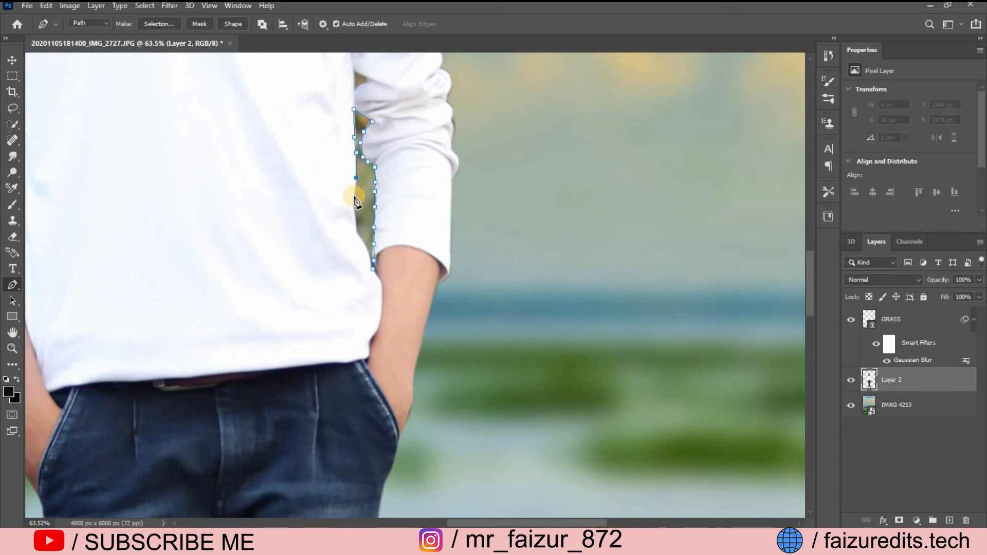
pyautogui.click(354, 196)
pyautogui.click(355, 208)
pyautogui.click(360, 227)
pyautogui.click(368, 248)
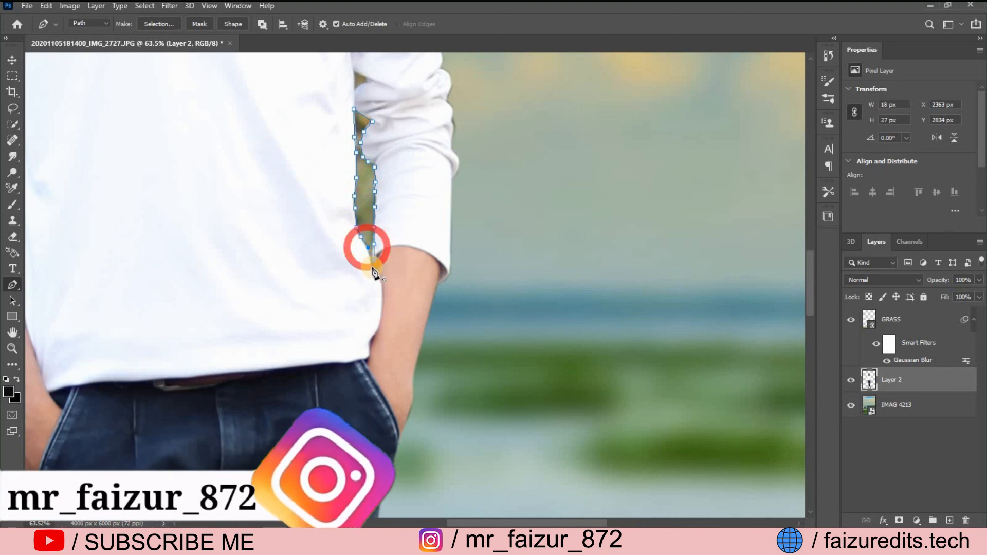
pyautogui.click(374, 272)
# Convert the closed path to a selection, delete the leftover background inside it from Layer 2, and deselect
pyautogui.rightClick(375, 189)
pyautogui.click(404, 241)
pyautogui.click(571, 139)
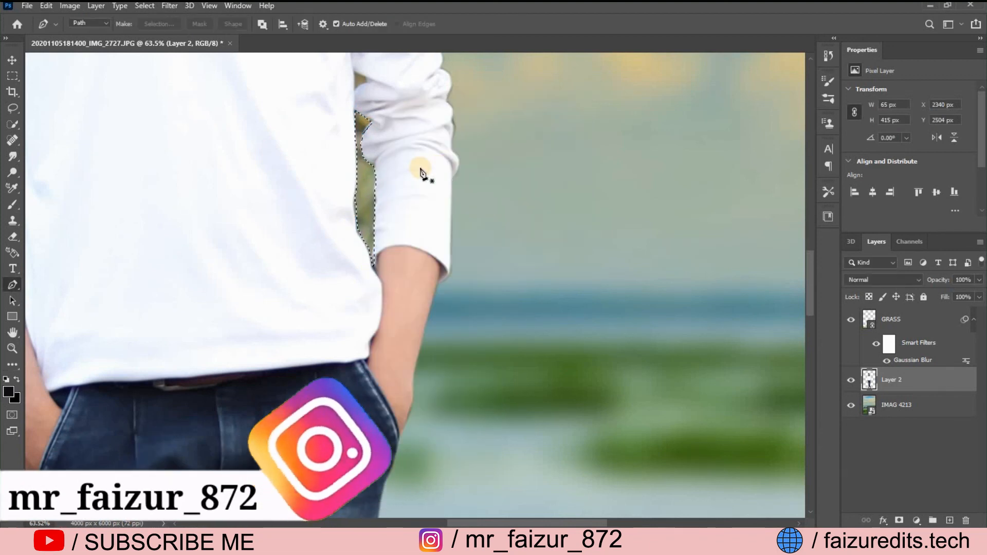
pyautogui.press('Delete')
pyautogui.click(13, 124)
pyautogui.rightClick(331, 148)
pyautogui.click(354, 156)
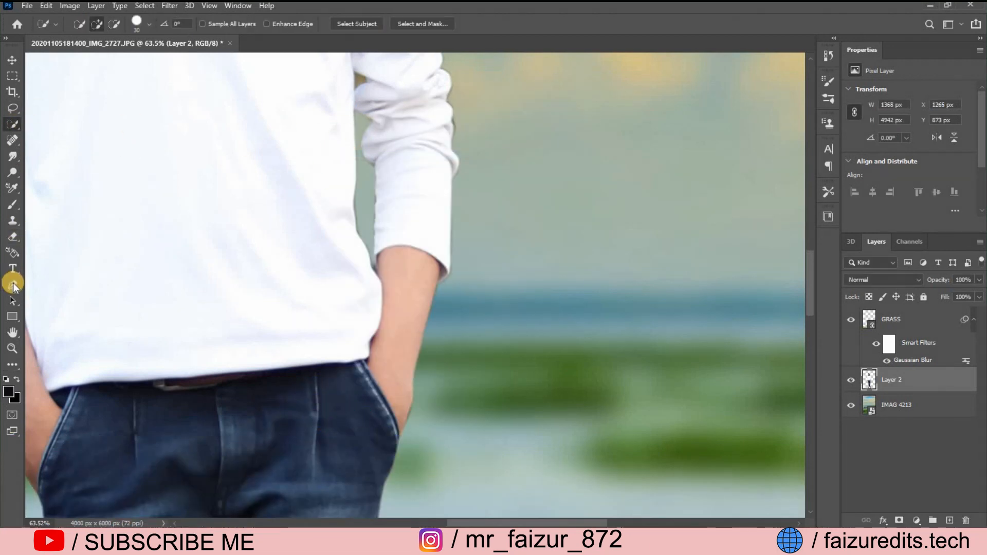
# Trace a closed Pen tool path on Layer 2 around the small leftover background patch at the sleeve's upper elbow crease
pyautogui.click(12, 285)
pyautogui.scroll(2, 363, 154)
pyautogui.click(354, 150)
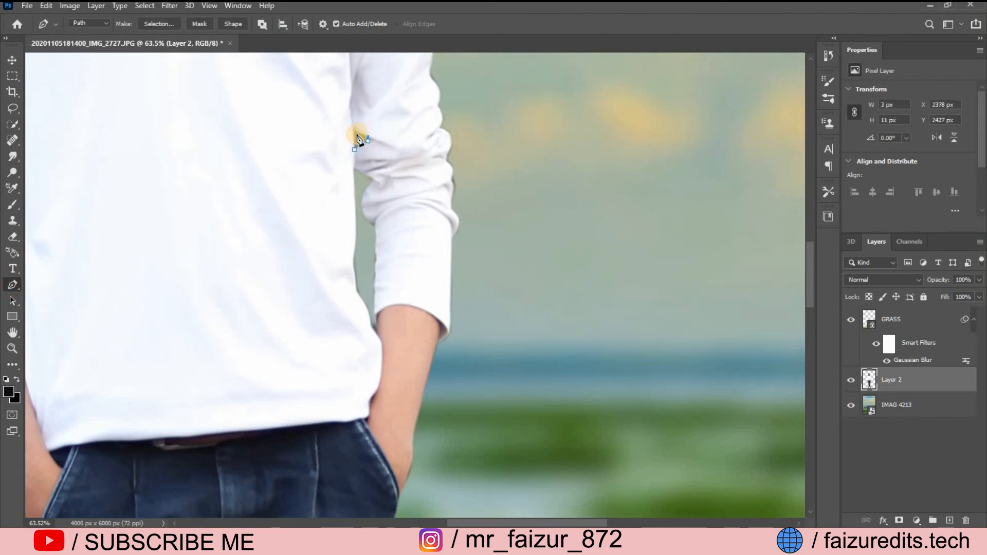
pyautogui.click(354, 134)
pyautogui.click(354, 150)
# Convert the elbow-crease path to a selection, delete the background inside it from Layer 2, and deselect
pyautogui.rightClick(356, 139)
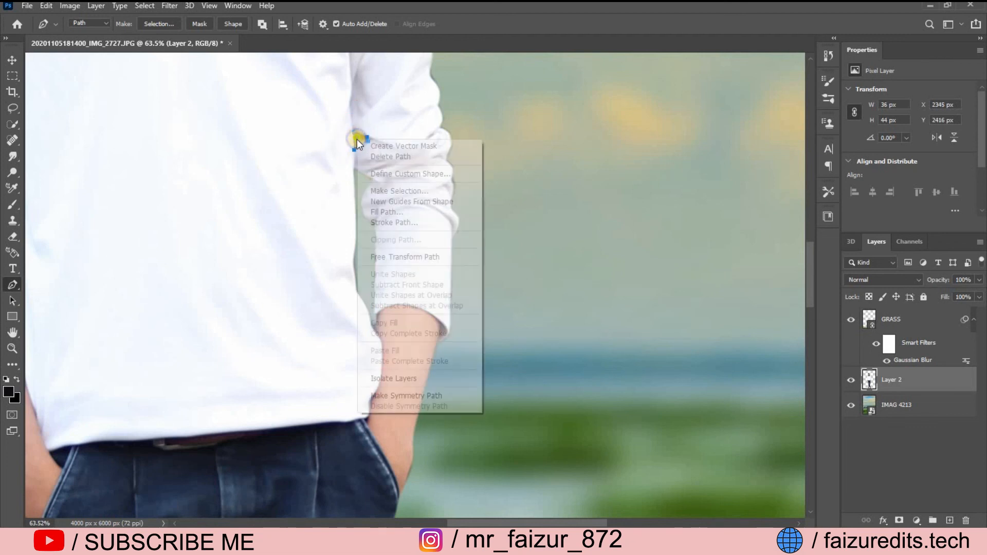
pyautogui.click(378, 190)
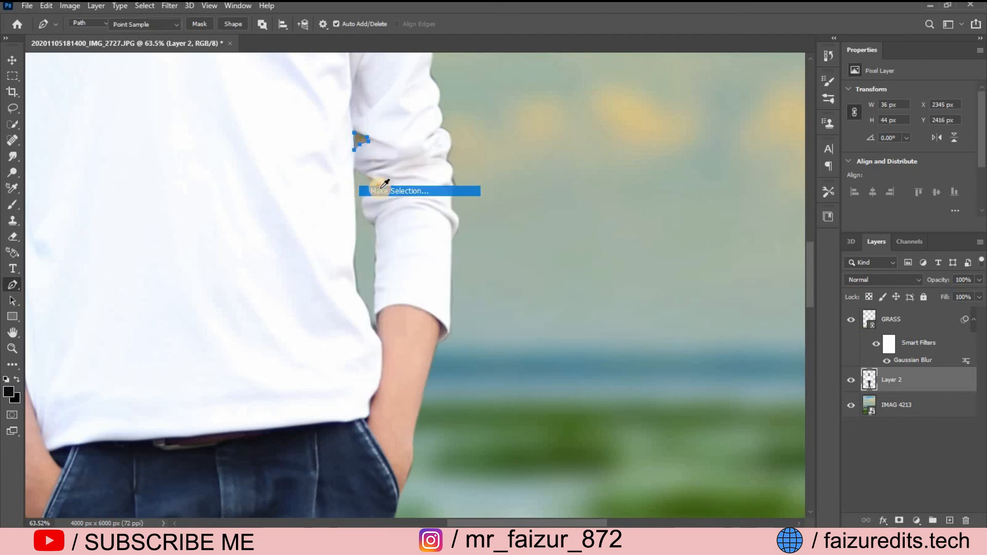
pyautogui.click(565, 134)
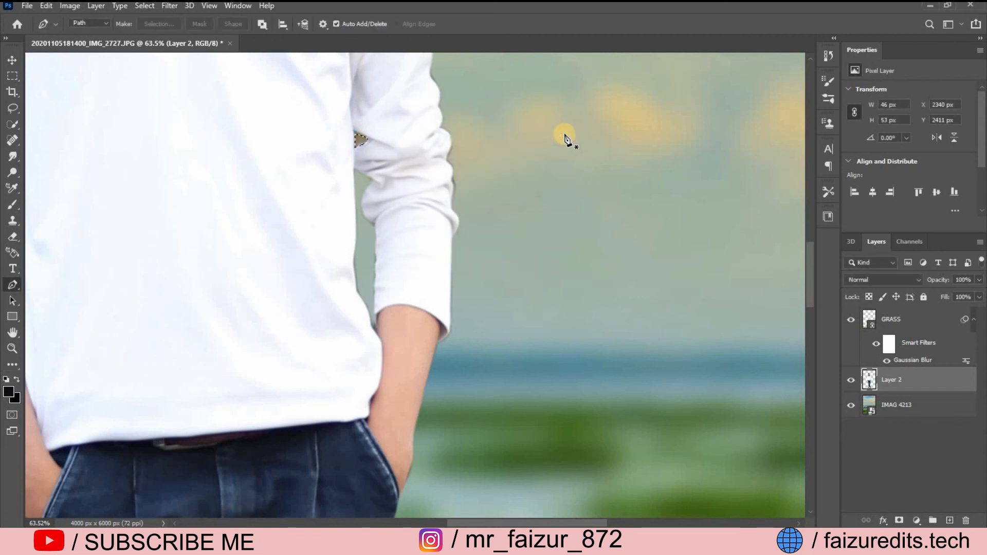
pyautogui.press('Delete')
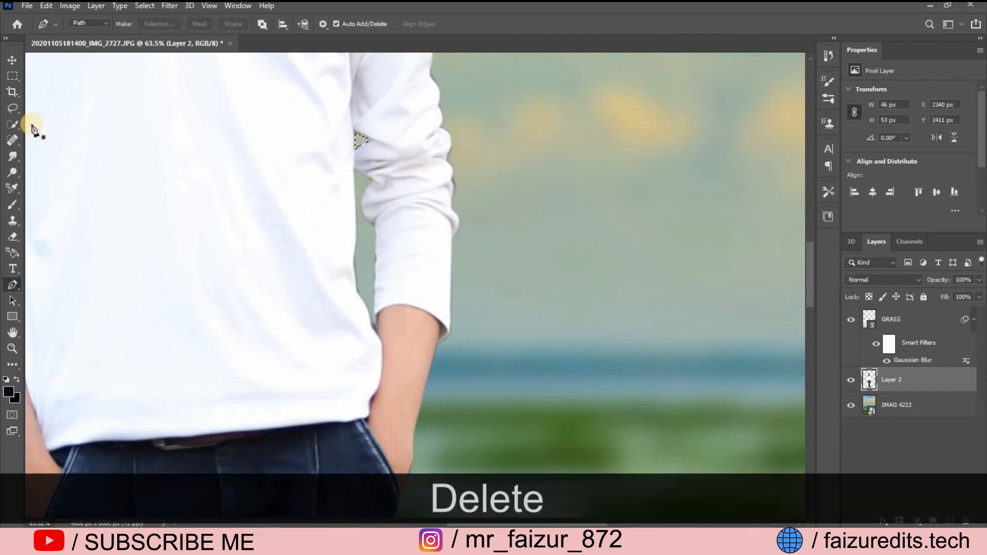
pyautogui.click(11, 122)
pyautogui.rightClick(191, 131)
pyautogui.click(202, 138)
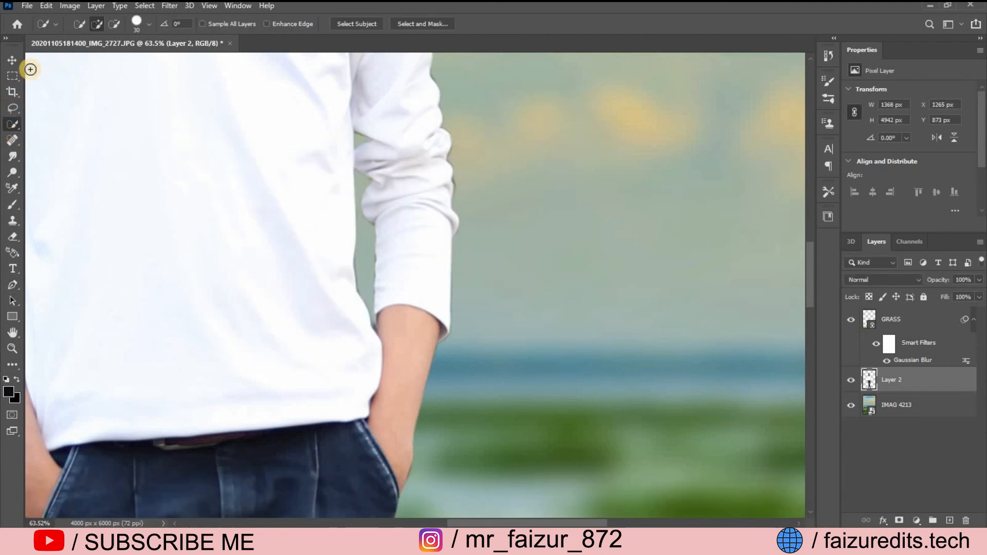
# Convert the blurred GRASS layer to a smart object
pyautogui.click(13, 61)
pyautogui.keyDown('alt'); pyautogui.scroll(-6, 354, 141); pyautogui.keyUp('alt')
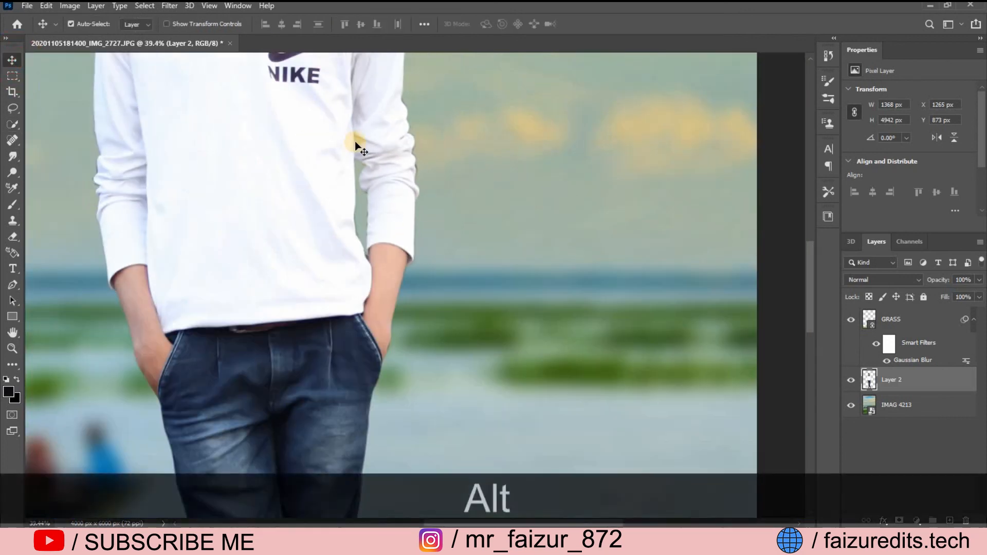
pyautogui.keyDown('alt'); pyautogui.scroll(-3, 355, 140); pyautogui.keyUp('alt')
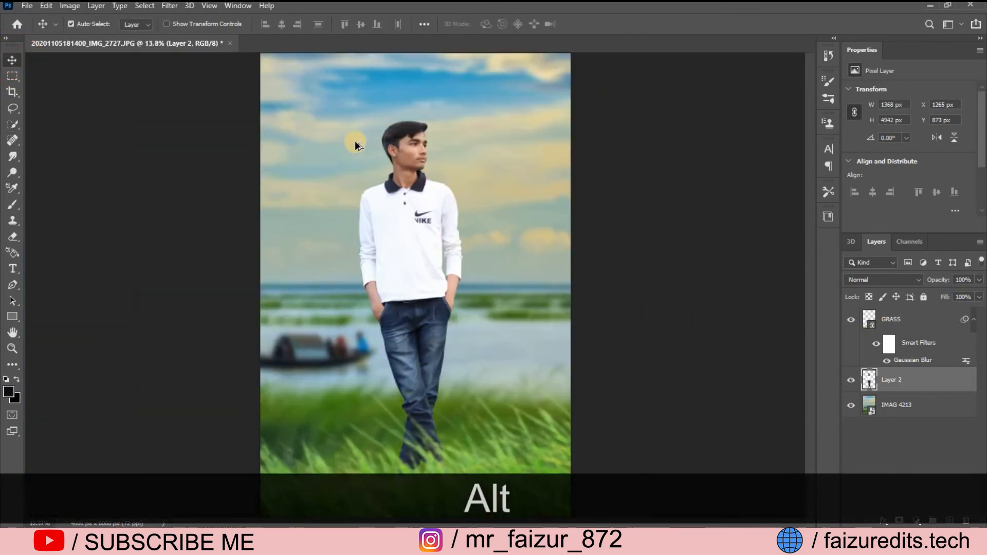
pyautogui.rightClick(911, 321)
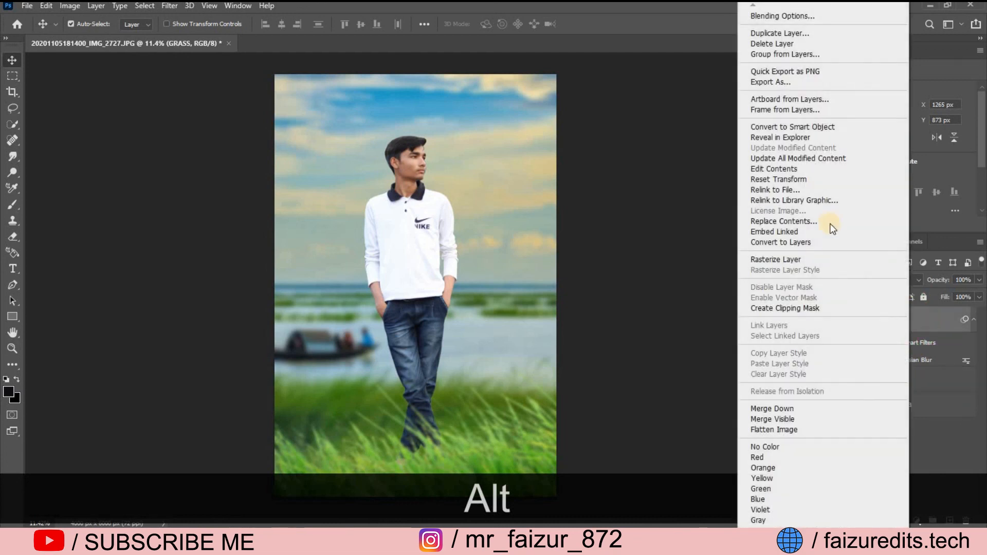
pyautogui.click(782, 127)
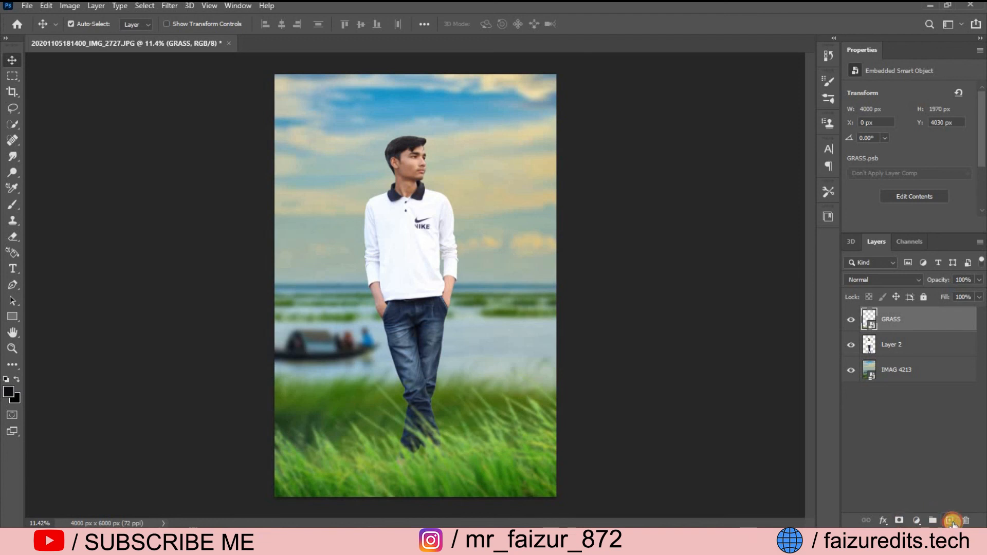
# Add a new empty layer above GRASS and load the outline of the man on Layer 2 as a selection
pyautogui.click(950, 520)
pyautogui.press('alt')
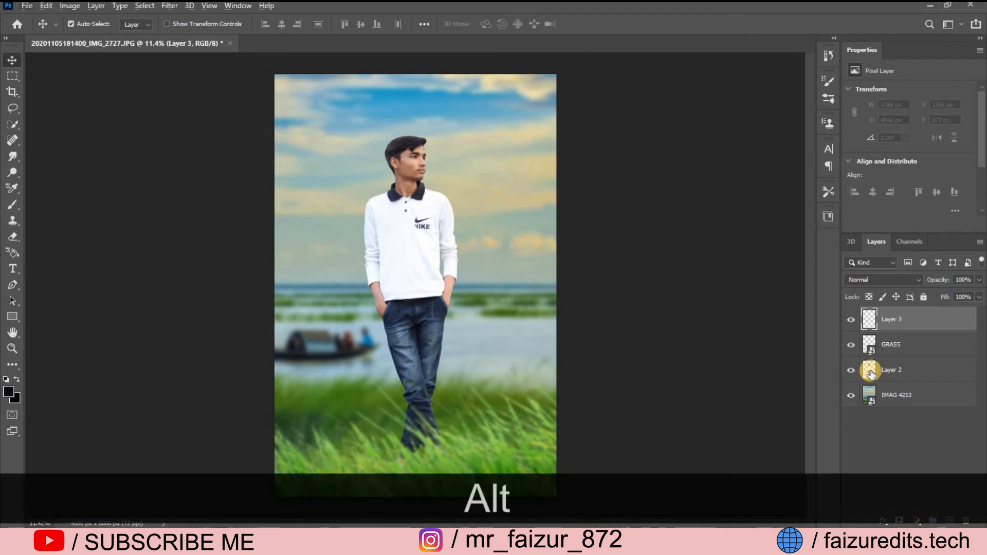
pyautogui.keyDown('ctrl'); pyautogui.click(869, 372); pyautogui.keyUp('ctrl')
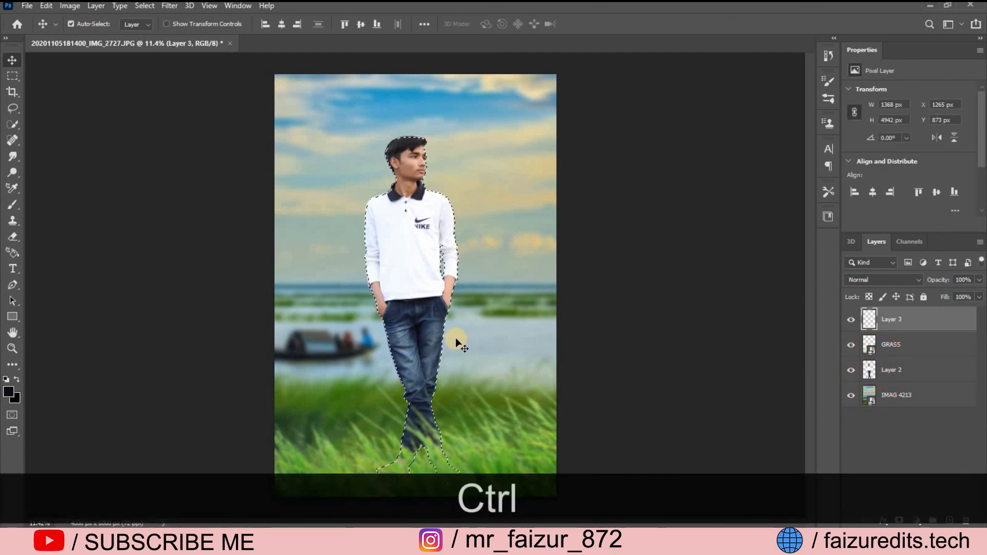
pyautogui.scroll(1, 454, 335)
pyautogui.scroll(2, 454, 336)
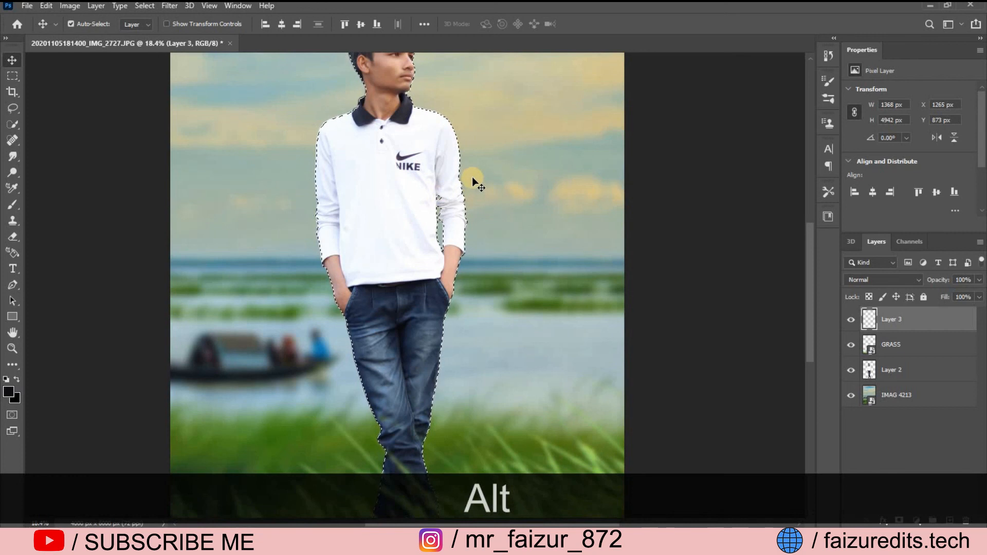
pyautogui.scroll(3, 472, 175)
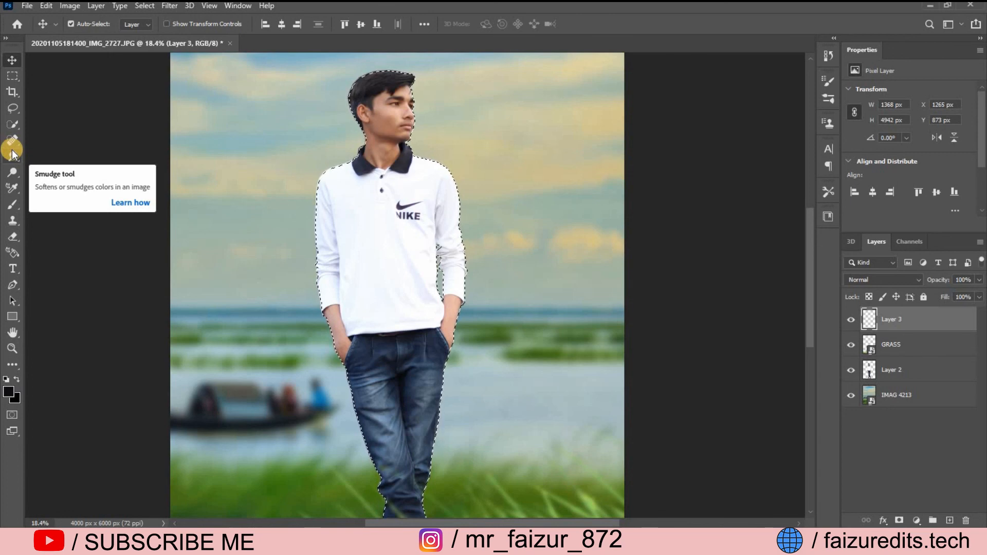
# Sample the grey-green sky beside the sleeve and brush it at 39% opacity onto the collar's edge on the logo side
pyautogui.click(12, 204)
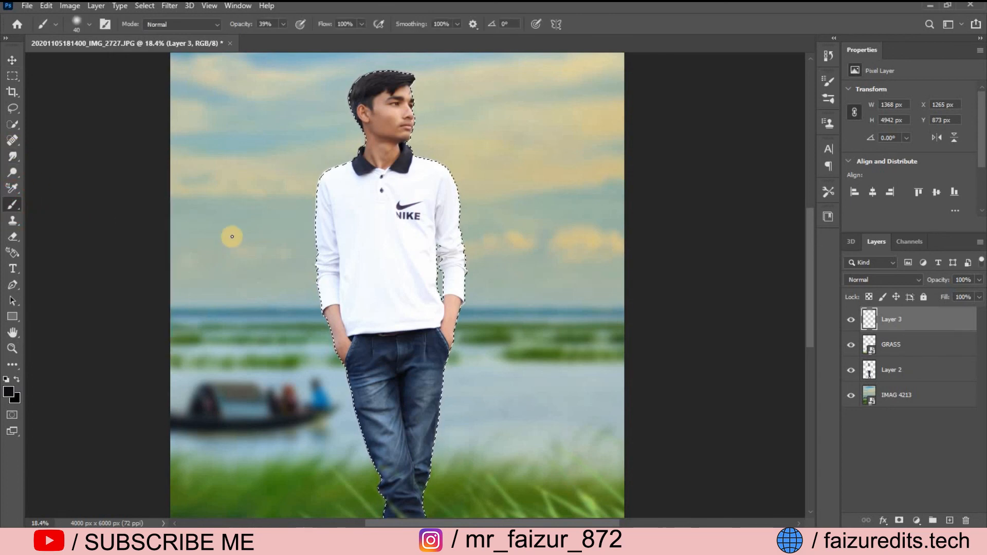
pyautogui.keyDown('alt'); pyautogui.scroll(4, 508, 253); pyautogui.keyUp('alt')
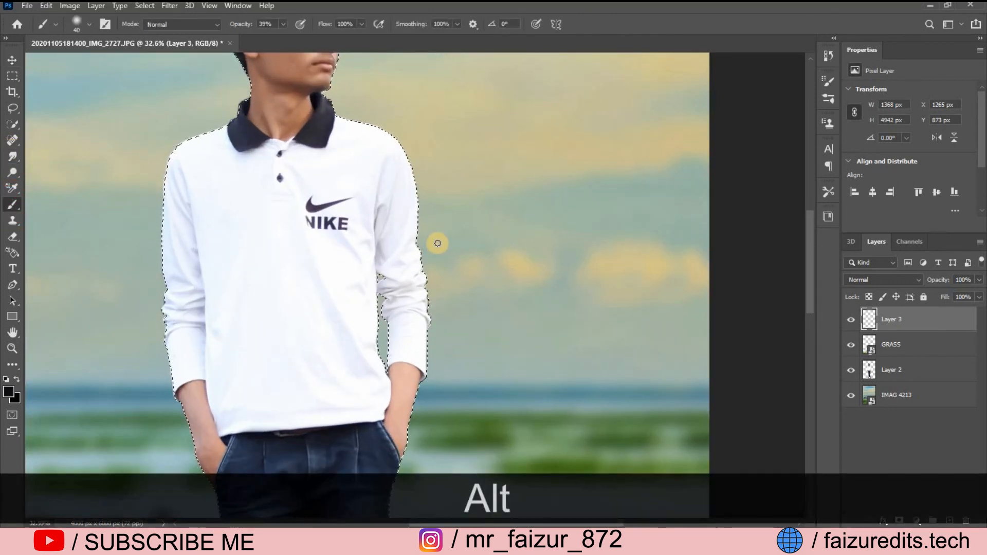
pyautogui.keyDown('alt'); pyautogui.click(436, 242); pyautogui.keyUp('alt')
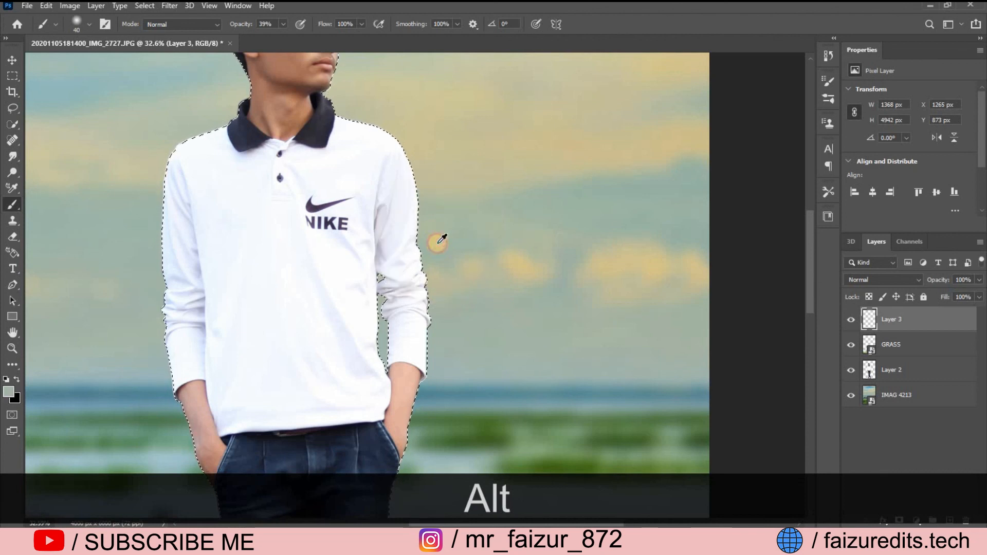
pyautogui.click(322, 92)
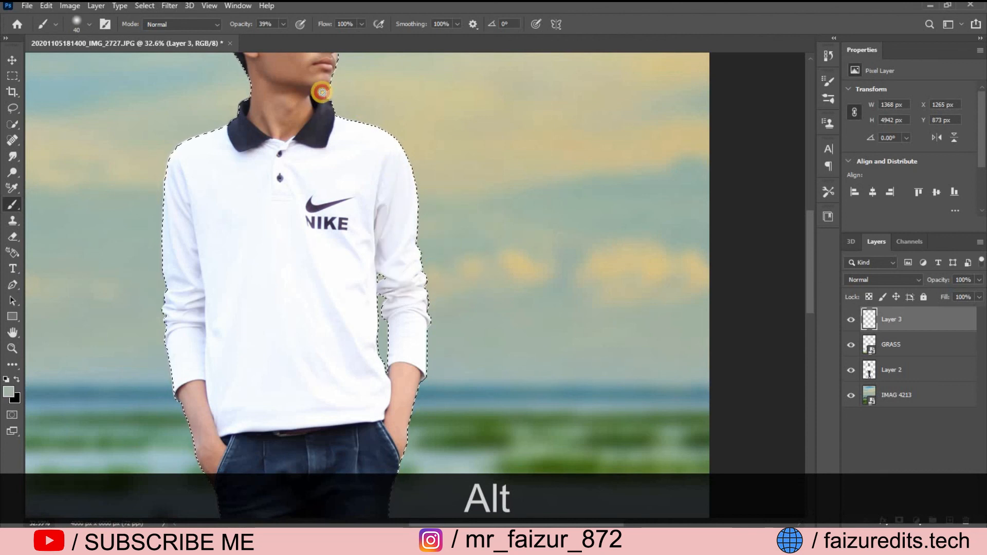
pyautogui.moveTo(324, 98); pyautogui.dragTo(328, 102)
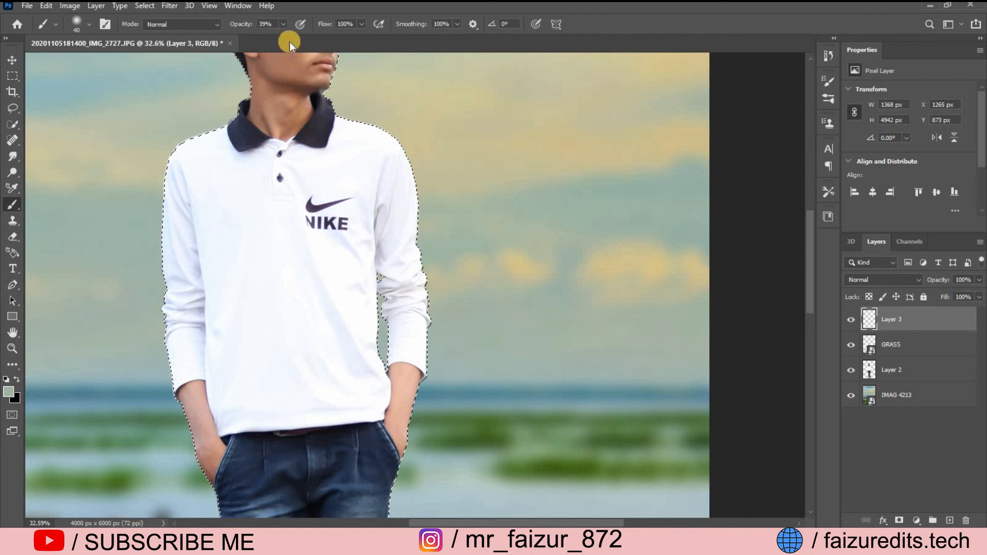
# Set the brush opacity to 29% and paint the sky colour along the collar, shoulder and sleeve edges on the logo side
pyautogui.click(282, 23)
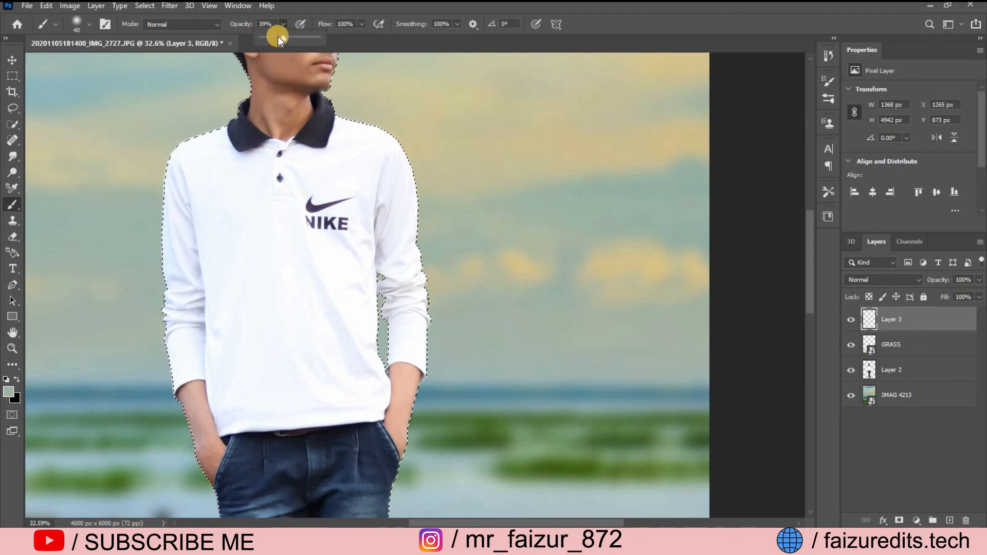
pyautogui.click(277, 36)
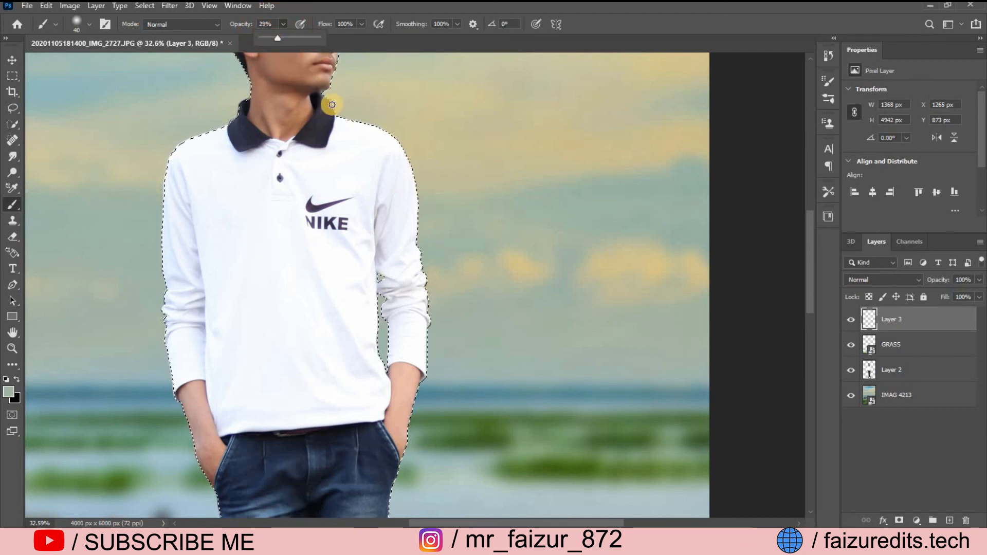
pyautogui.click(332, 104)
pyautogui.click(337, 116)
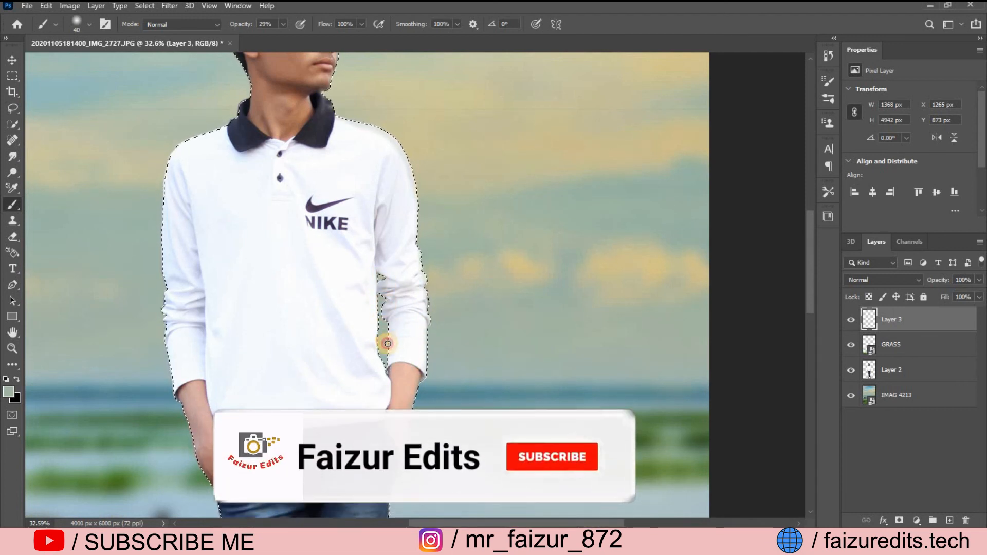
# Paint the sky colour along the shoulder, sleeve and forearm edges on the side opposite the shirt logo
pyautogui.scroll(5, 140, 103)
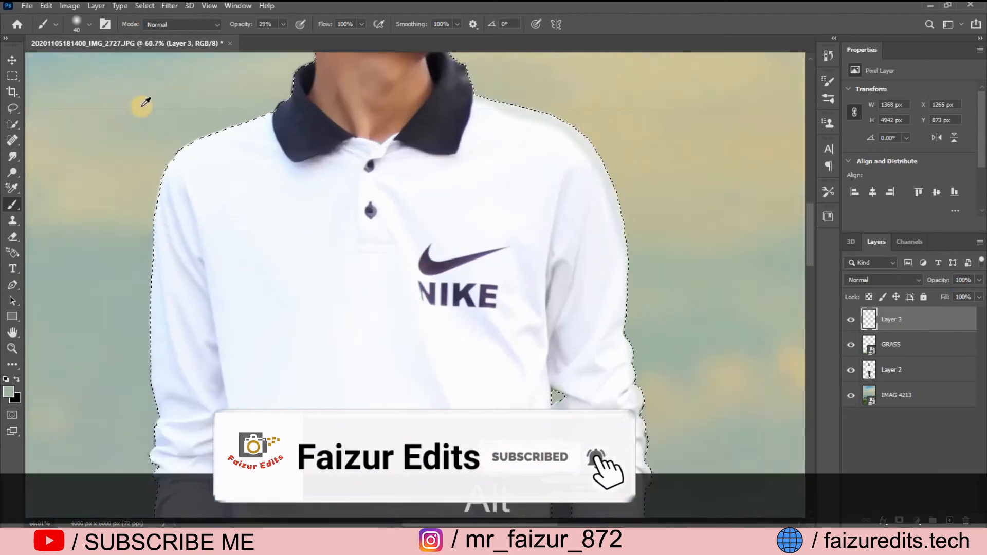
pyautogui.moveTo(327, 105)
pyautogui.mouseDown()
pyautogui.moveTo(187, 183)
pyautogui.moveTo(151, 321)
pyautogui.mouseUp()
pyautogui.scroll(-5, 203, 167)
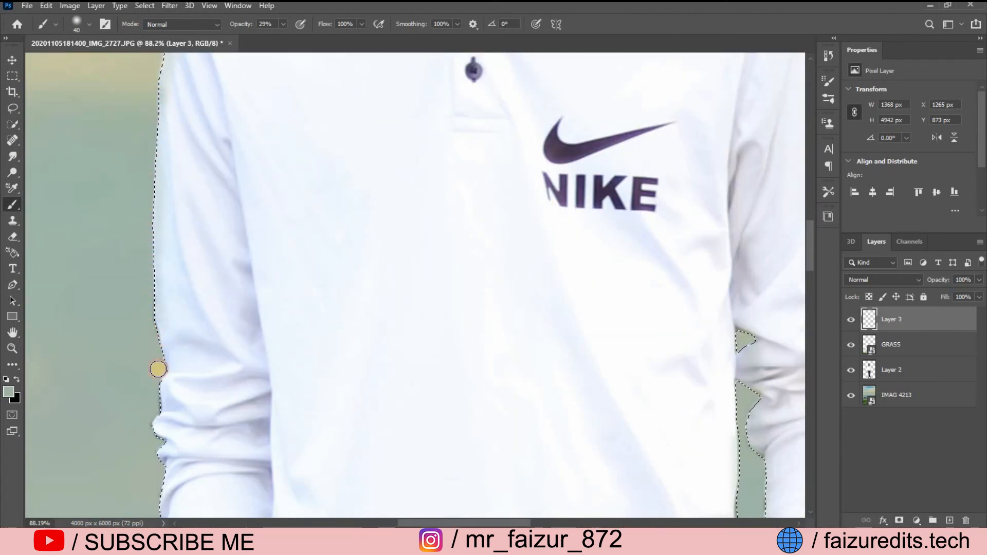
pyautogui.scroll(-6, 158, 369)
pyautogui.moveTo(161, 141)
pyautogui.mouseDown()
pyautogui.moveTo(173, 371)
pyautogui.moveTo(185, 435)
pyautogui.moveTo(208, 470)
pyautogui.mouseUp()
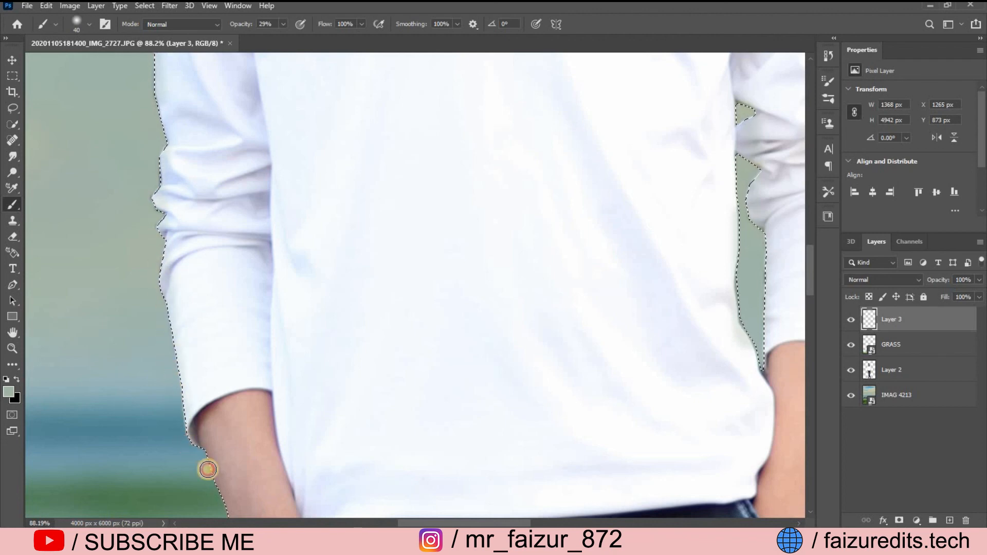
pyautogui.scroll(-6, 205, 359)
pyautogui.moveTo(216, 273)
pyautogui.mouseDown()
pyautogui.moveTo(256, 401)
pyautogui.moveTo(257, 354)
pyautogui.mouseUp()
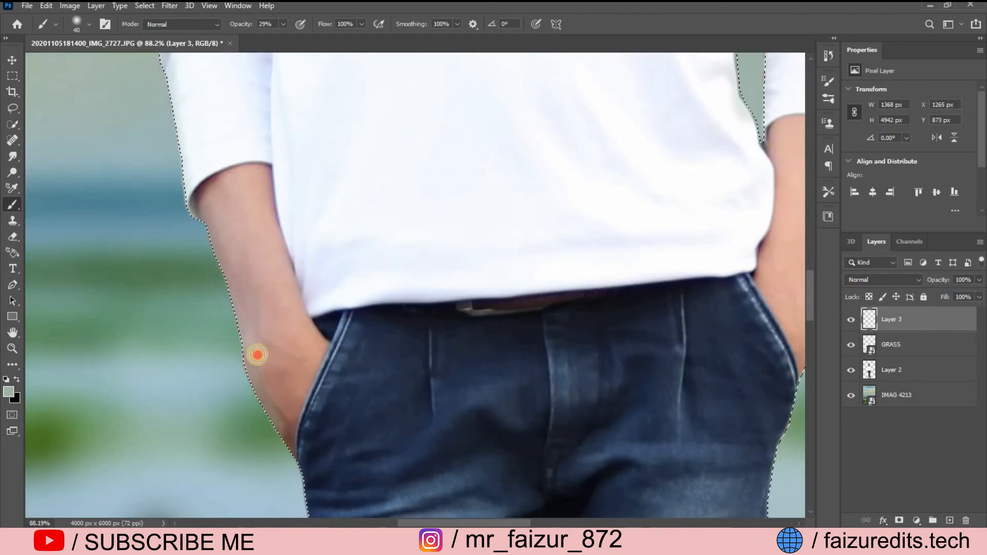
# Paint the sky colour along the front edge of the man's face from the forehead down to the chin
pyautogui.scroll(6, 288, 205)
pyautogui.keyDown('alt'); pyautogui.scroll(-5, 293, 103); pyautogui.keyUp('alt')
pyautogui.keyDown('alt'); pyautogui.scroll(6, 322, 88); pyautogui.keyUp('alt')
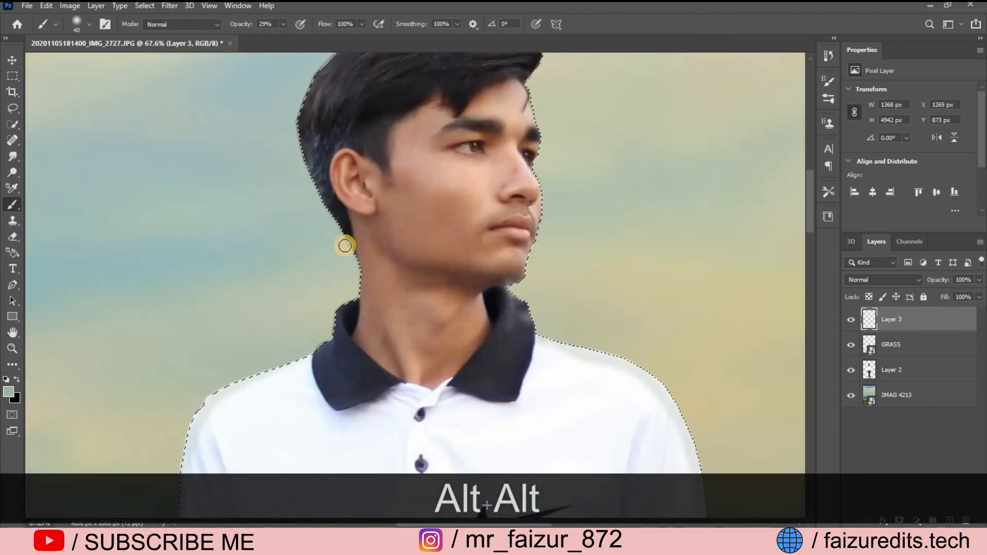
pyautogui.moveTo(540, 121); pyautogui.dragTo(537, 227)
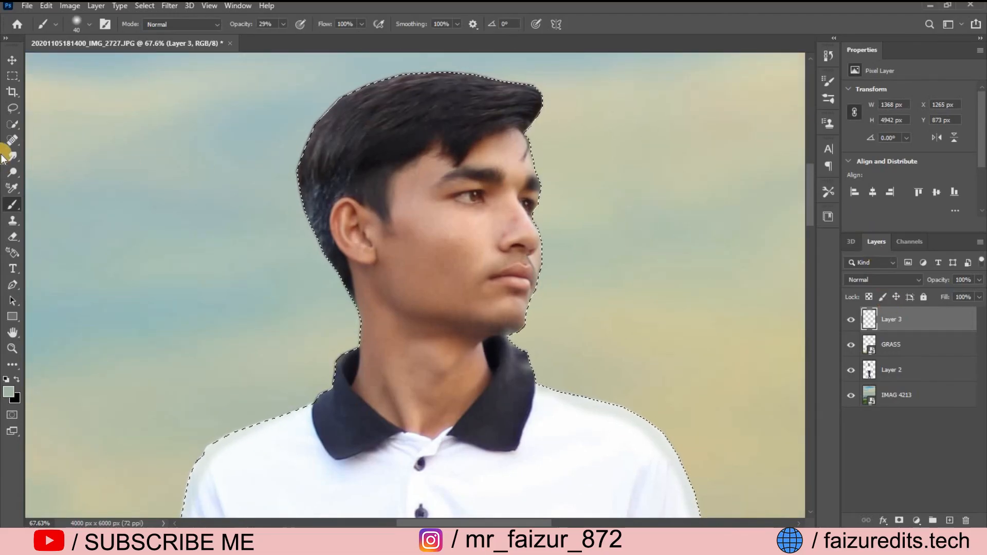
# Deselect the man's outline
pyautogui.click(12, 124)
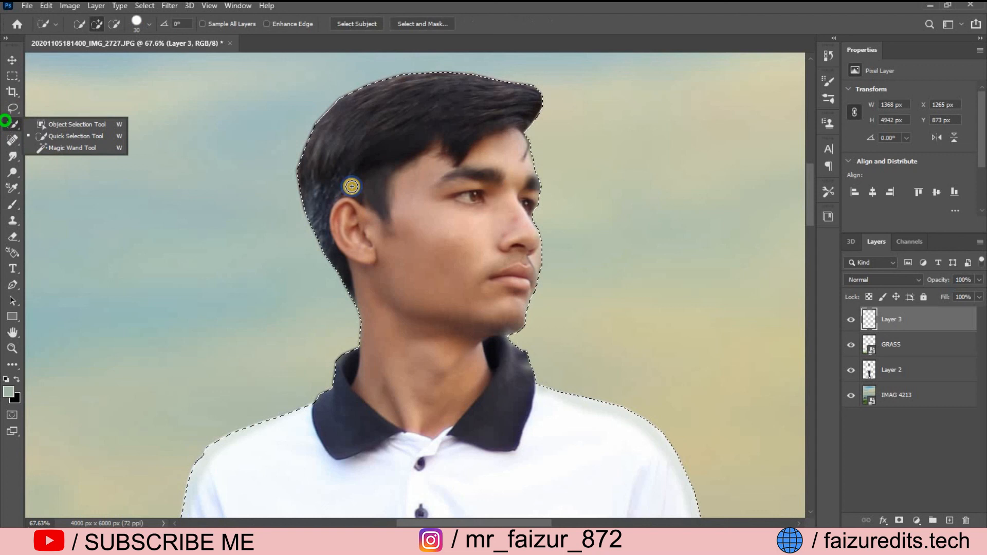
pyautogui.rightClick(417, 168)
pyautogui.click(437, 182)
pyautogui.rightClick(438, 184)
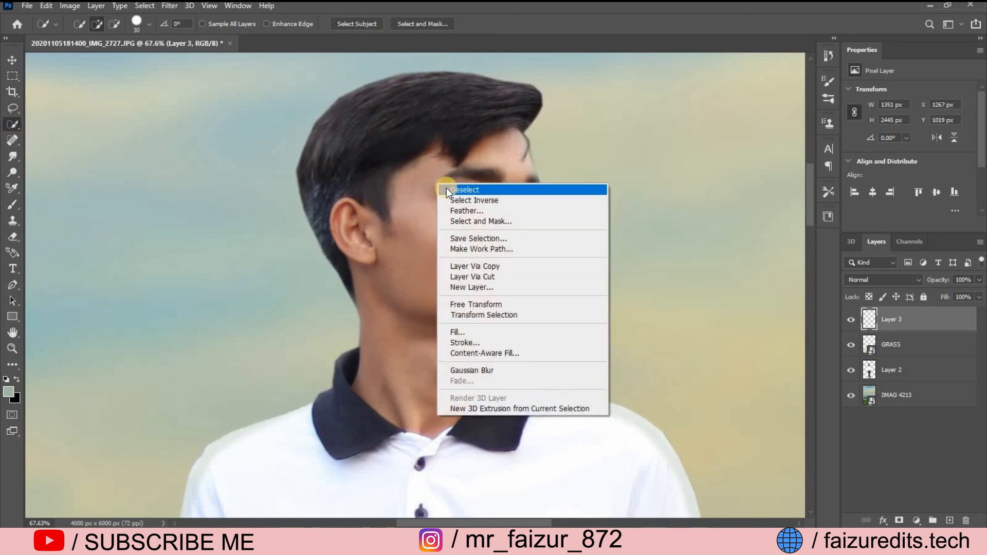
pyautogui.click(447, 190)
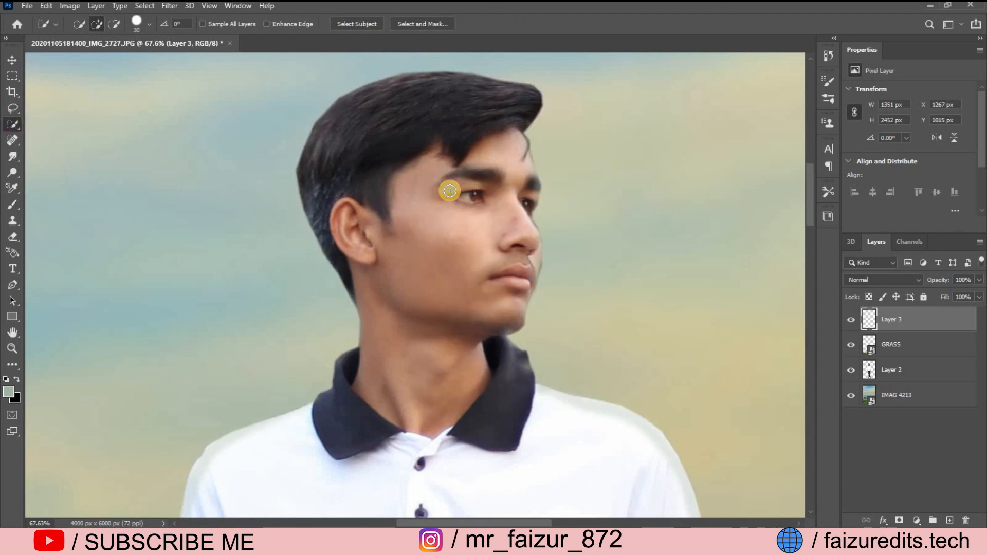
# Lower the opacity of the painted edge-light layer, Layer 3, to 47% and deselect all layers
pyautogui.keyDown('alt'); pyautogui.scroll(-5, 449, 191); pyautogui.keyUp('alt')
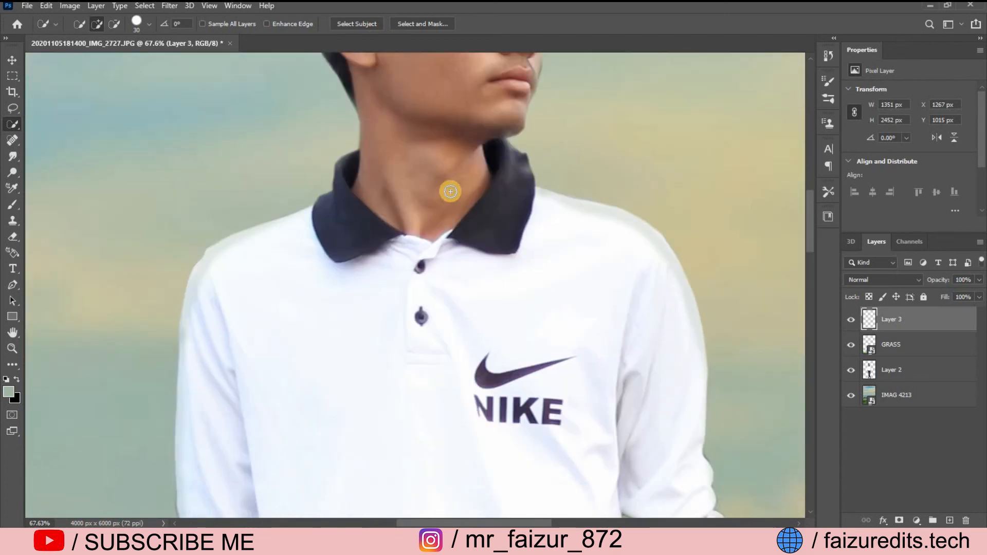
pyautogui.scroll(-2, 447, 191)
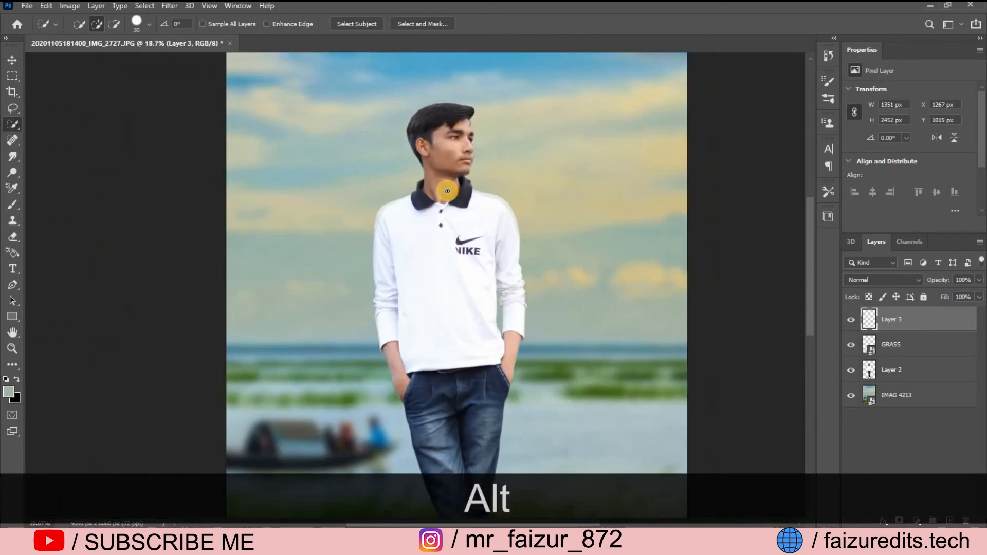
pyautogui.click(979, 280)
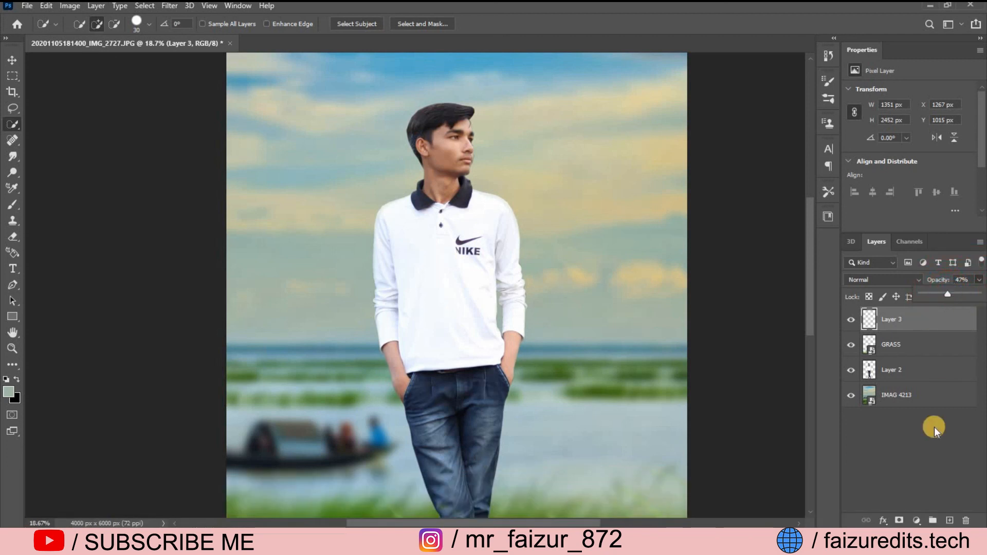
pyautogui.click(924, 442)
pyautogui.click(923, 442)
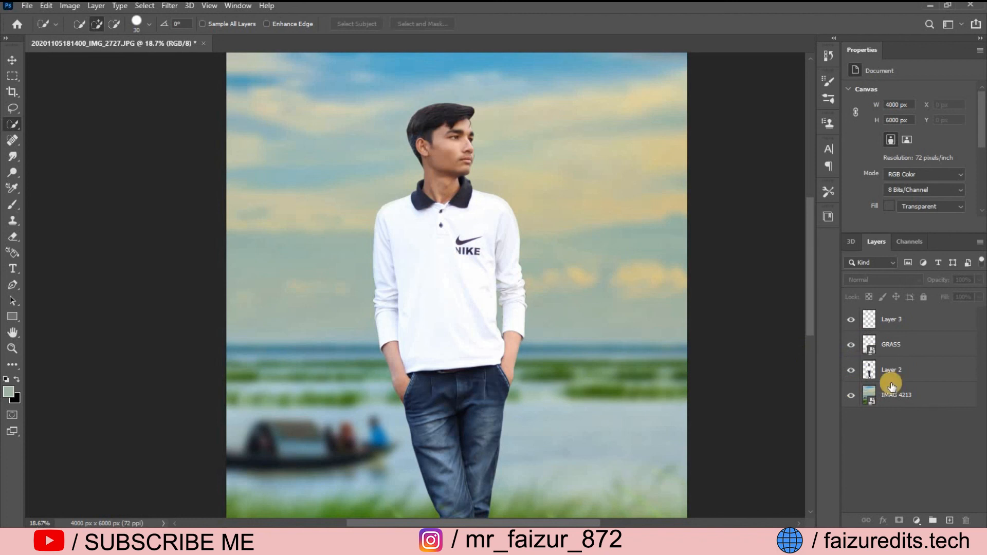
# Duplicate the man's cut-out, Layer 2, and ready the Smudge tool with the 60 px Hair 4 brush
pyautogui.moveTo(891, 377); pyautogui.dragTo(949, 519)
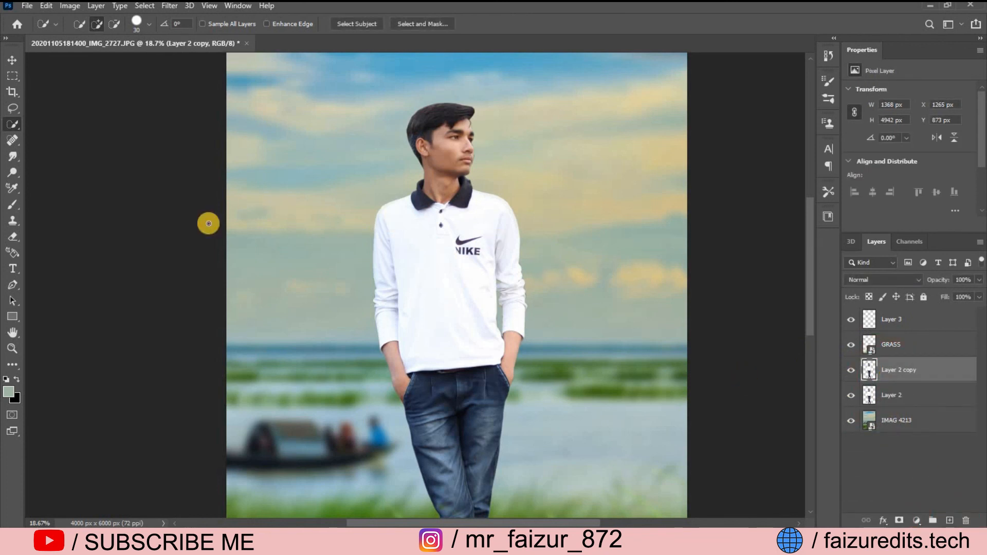
pyautogui.click(11, 157)
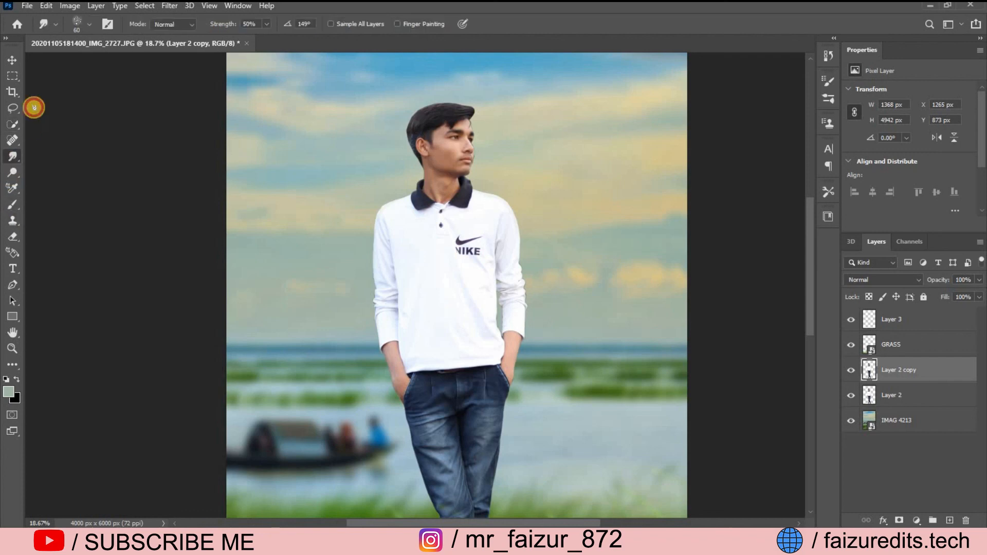
pyautogui.click(76, 23)
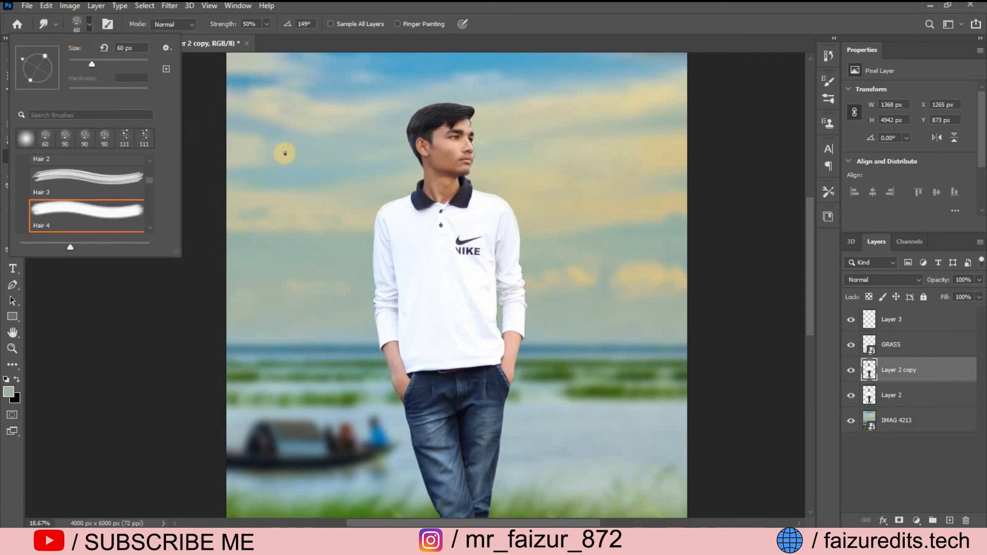
pyautogui.click(216, 142)
# Smudge fine strands outward from the front tip and the back of the man's hair on Layer 2 copy
pyautogui.scroll(5, 468, 137)
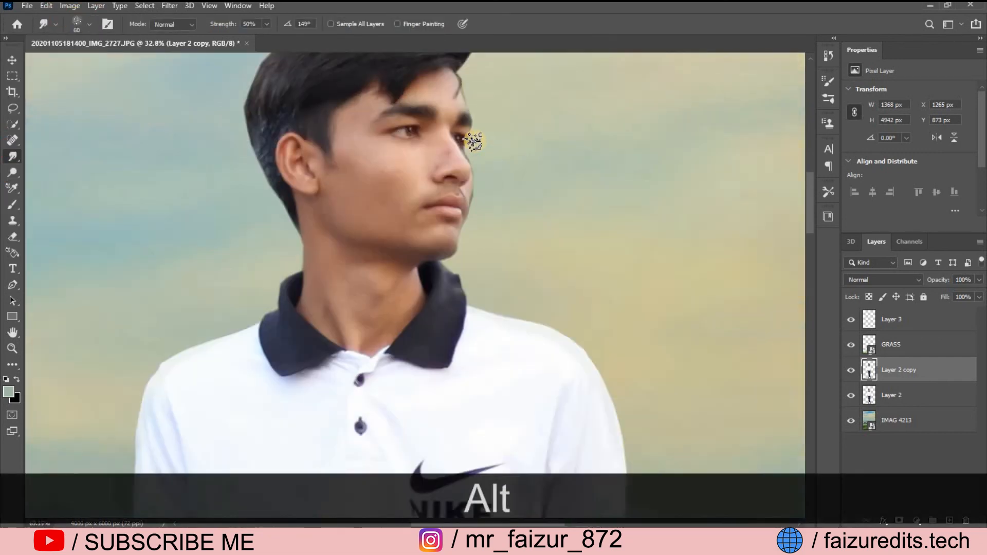
pyautogui.scroll(10, 473, 142)
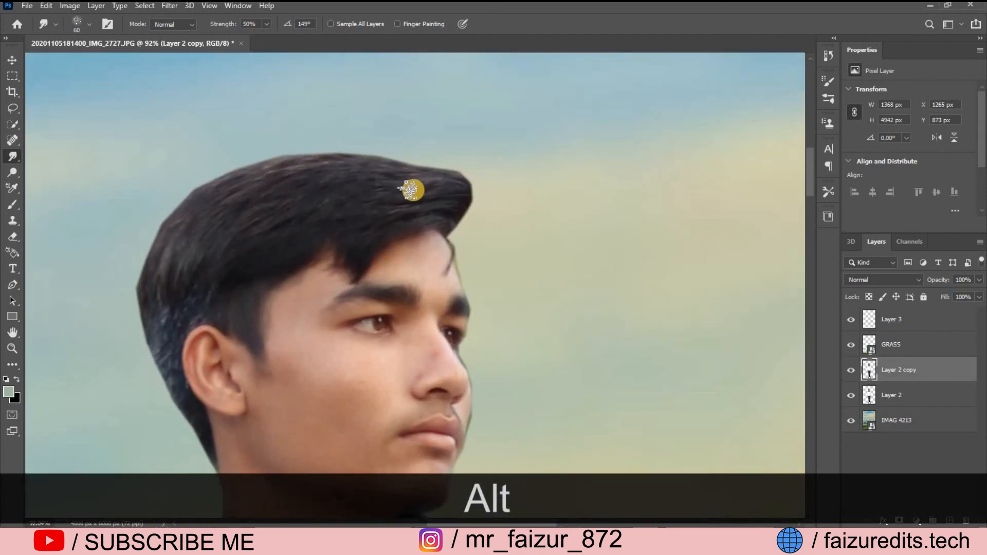
pyautogui.moveTo(411, 190)
pyautogui.mouseDown()
pyautogui.moveTo(460, 198)
pyautogui.moveTo(447, 168)
pyautogui.moveTo(417, 144)
pyautogui.moveTo(441, 180)
pyautogui.moveTo(430, 153)
pyautogui.mouseUp()
pyautogui.moveTo(138, 293)
pyautogui.mouseDown()
pyautogui.moveTo(145, 377)
pyautogui.moveTo(175, 420)
pyautogui.moveTo(143, 232)
pyautogui.mouseUp()
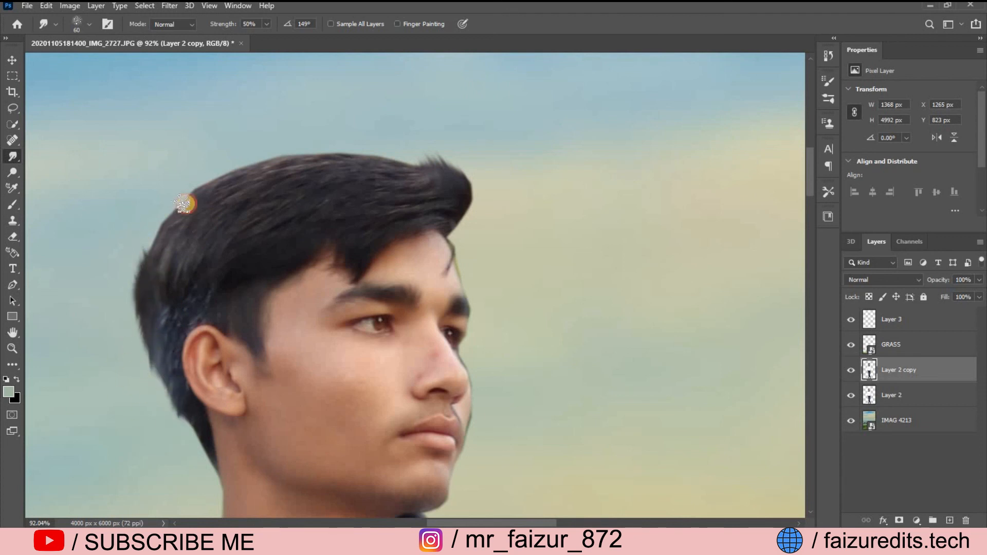
pyautogui.moveTo(187, 205); pyautogui.dragTo(178, 196)
pyautogui.moveTo(160, 230)
pyautogui.mouseDown()
pyautogui.moveTo(156, 220)
pyautogui.moveTo(145, 238)
pyautogui.mouseUp()
pyautogui.moveTo(188, 210); pyautogui.dragTo(202, 155)
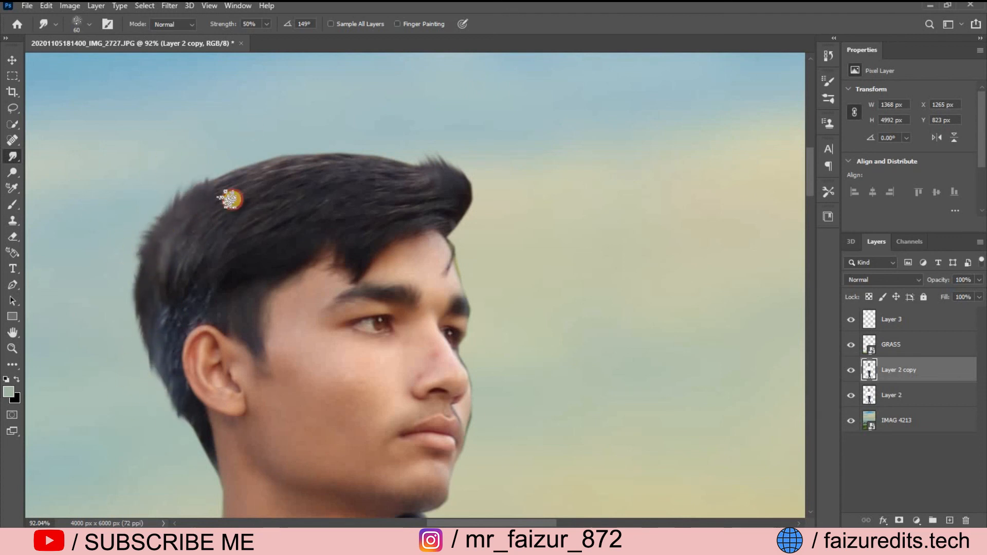
# Smudge wispy strands upward along the top outline of the man's hair from the crown to the front
pyautogui.moveTo(230, 199); pyautogui.dragTo(353, 97)
pyautogui.moveTo(282, 167)
pyautogui.mouseDown()
pyautogui.moveTo(360, 115)
pyautogui.moveTo(399, 148)
pyautogui.mouseUp()
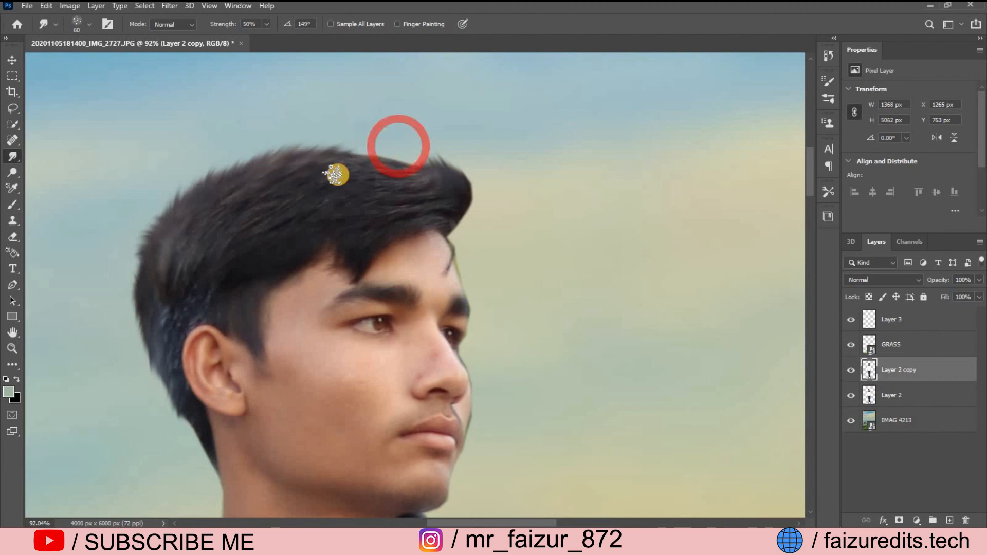
pyautogui.moveTo(336, 173); pyautogui.dragTo(555, 137)
pyautogui.moveTo(394, 179); pyautogui.dragTo(416, 121)
pyautogui.moveTo(342, 176); pyautogui.dragTo(386, 137)
pyautogui.moveTo(309, 174); pyautogui.dragTo(332, 134)
pyautogui.moveTo(255, 175)
pyautogui.mouseDown()
pyautogui.moveTo(332, 101)
pyautogui.moveTo(275, 117)
pyautogui.mouseUp()
# Smudge the hair edge at the back of the head down to the nape, plus the inner strands and front fringe
pyautogui.moveTo(225, 175); pyautogui.dragTo(214, 137)
pyautogui.moveTo(181, 212)
pyautogui.mouseDown()
pyautogui.moveTo(154, 234)
pyautogui.moveTo(168, 200)
pyautogui.moveTo(168, 217)
pyautogui.moveTo(153, 201)
pyautogui.mouseUp()
pyautogui.moveTo(178, 401); pyautogui.dragTo(172, 411)
pyautogui.moveTo(162, 376); pyautogui.dragTo(186, 443)
pyautogui.moveTo(228, 290)
pyautogui.mouseDown()
pyautogui.moveTo(345, 190)
pyautogui.moveTo(369, 123)
pyautogui.mouseUp()
pyautogui.moveTo(412, 238); pyautogui.dragTo(472, 190)
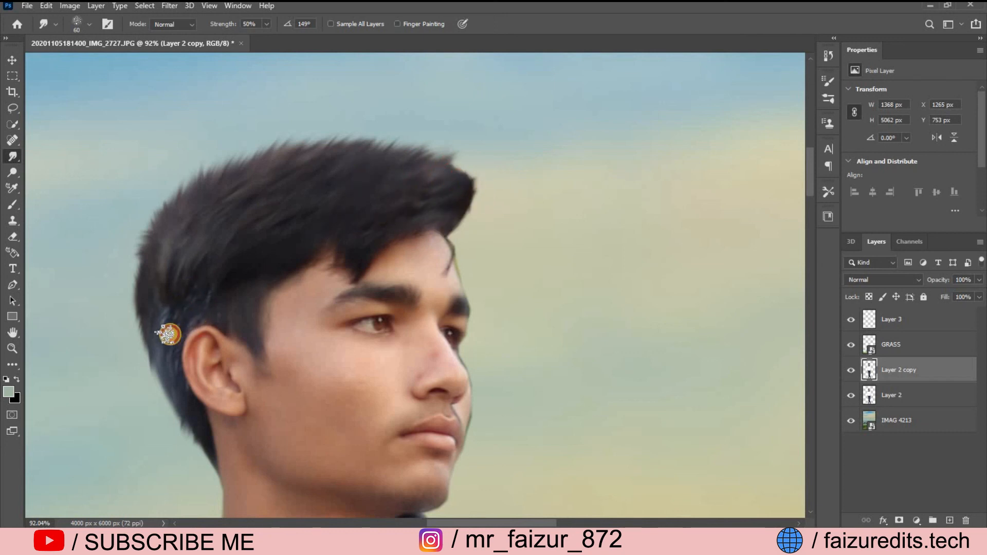
pyautogui.click(430, 143)
pyautogui.scroll(-5, 293, 152)
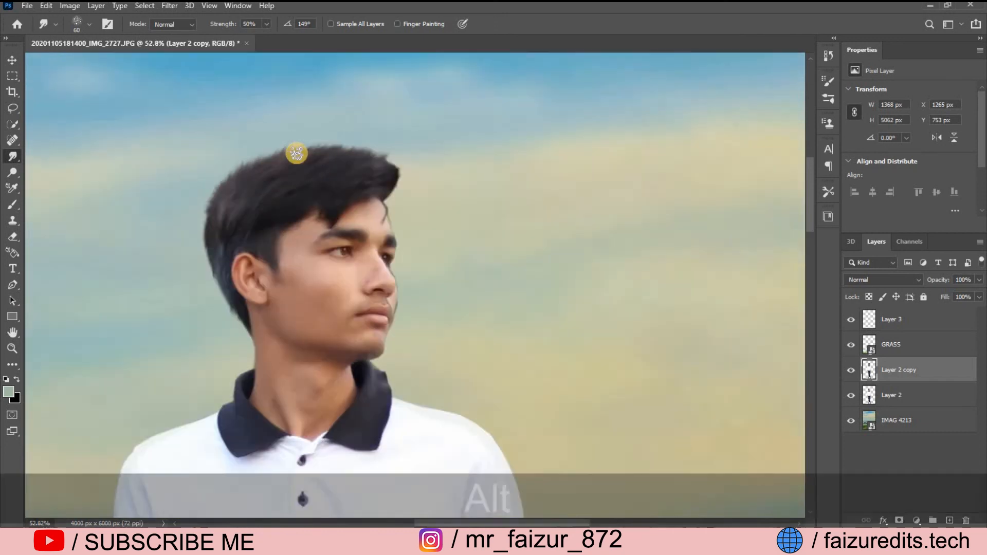
# Remove the stray hair strand from the man's forehead and smooth the skin there with the Spot Healing Brush
pyautogui.click(13, 140)
pyautogui.scroll(4, 293, 155)
pyautogui.scroll(3, 377, 222)
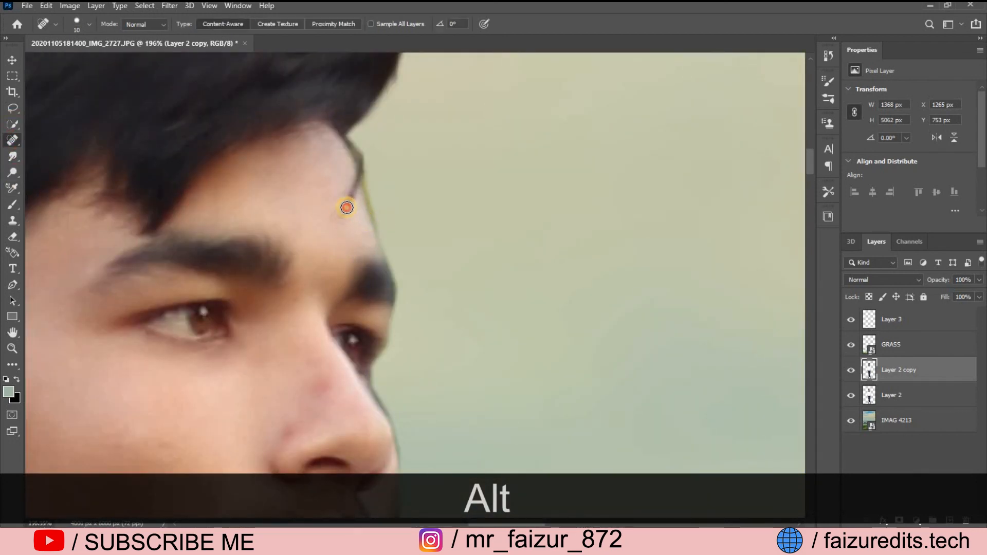
pyautogui.hotkey('ctrl', 'z')
pyautogui.click(349, 191)
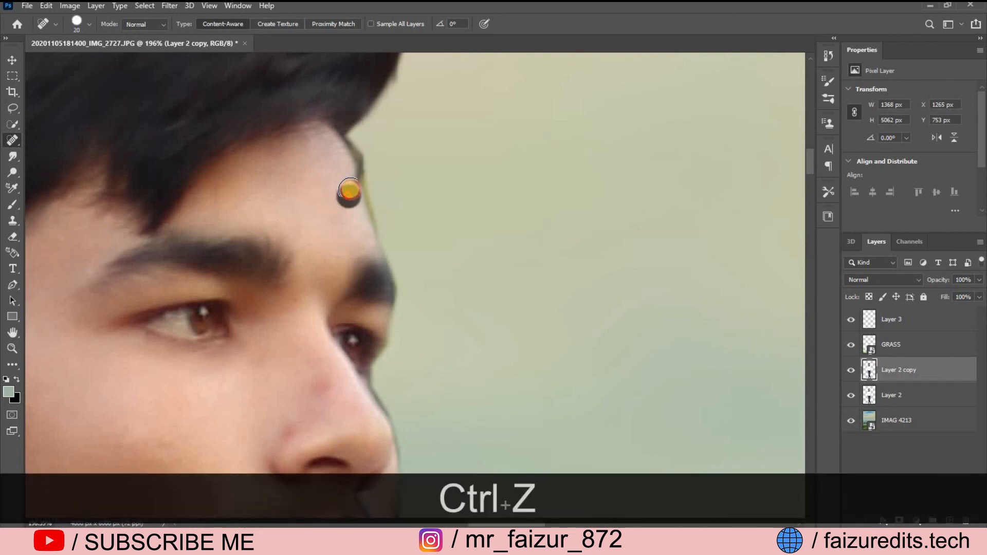
pyautogui.click(351, 163)
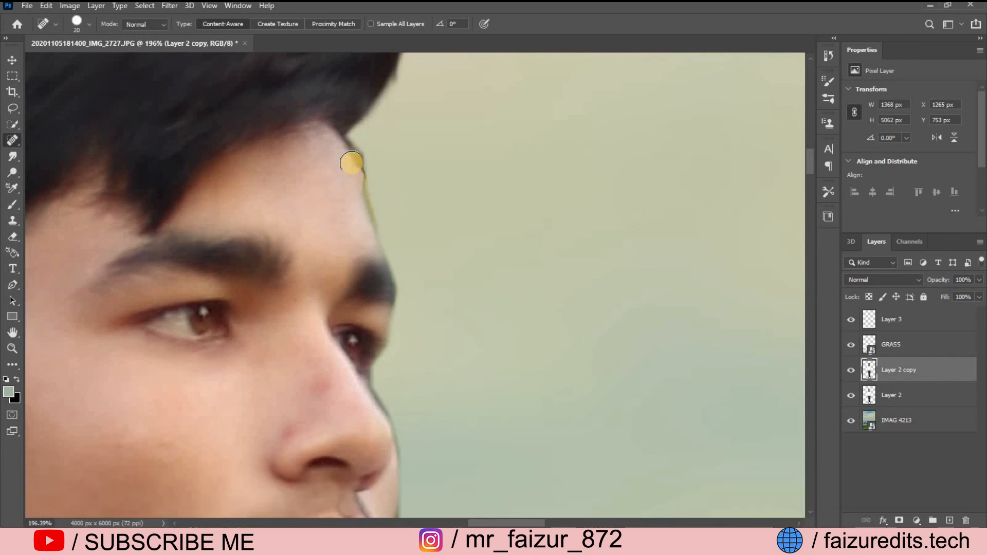
pyautogui.hotkey('ctrl', 'z')
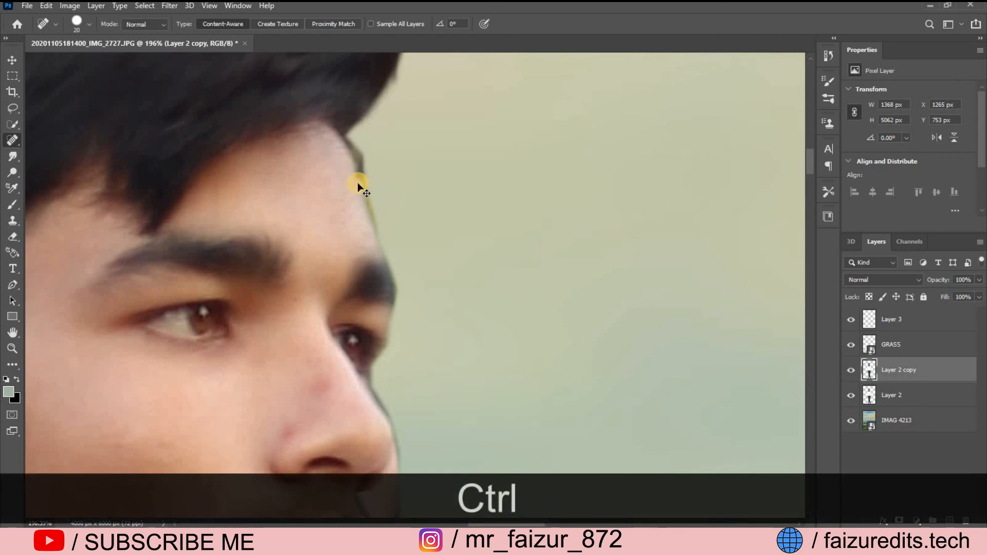
pyautogui.hotkey('ctrl', 'z')
pyautogui.click(346, 189)
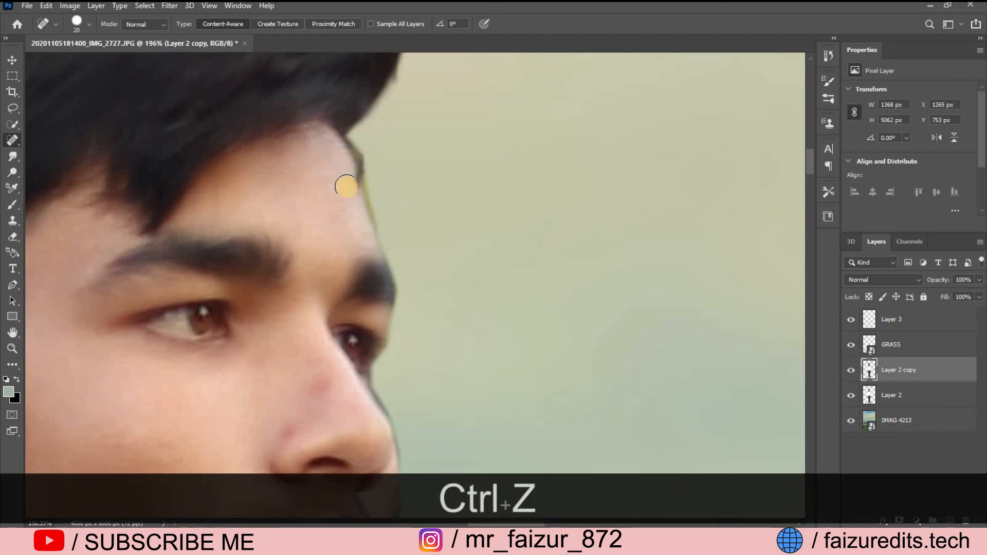
pyautogui.click(346, 172)
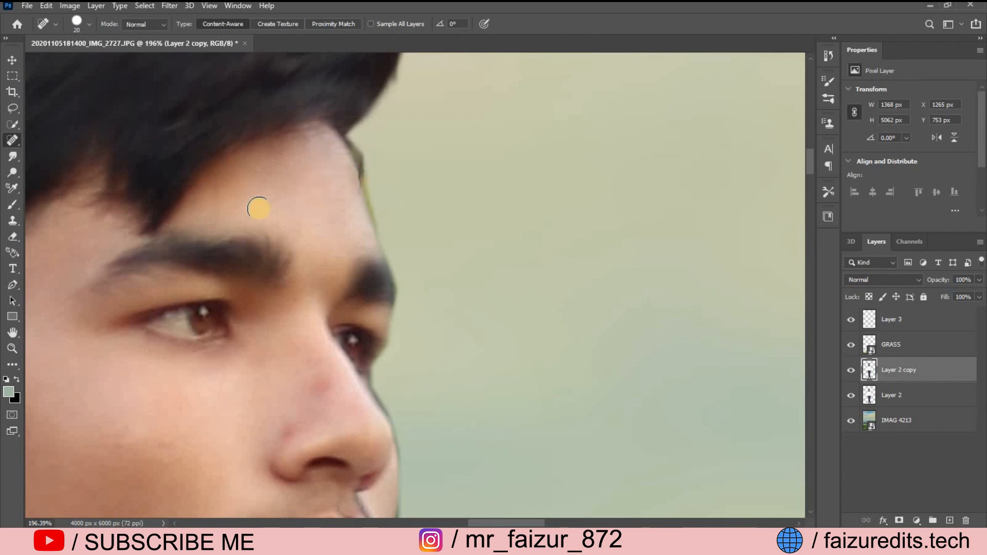
pyautogui.click(333, 181)
pyautogui.click(331, 194)
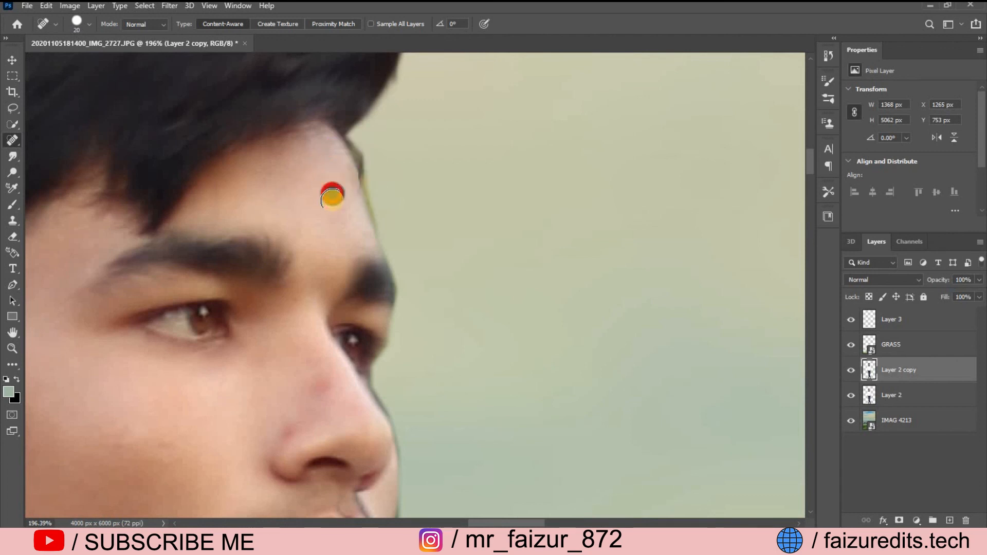
pyautogui.moveTo(334, 208); pyautogui.dragTo(335, 221)
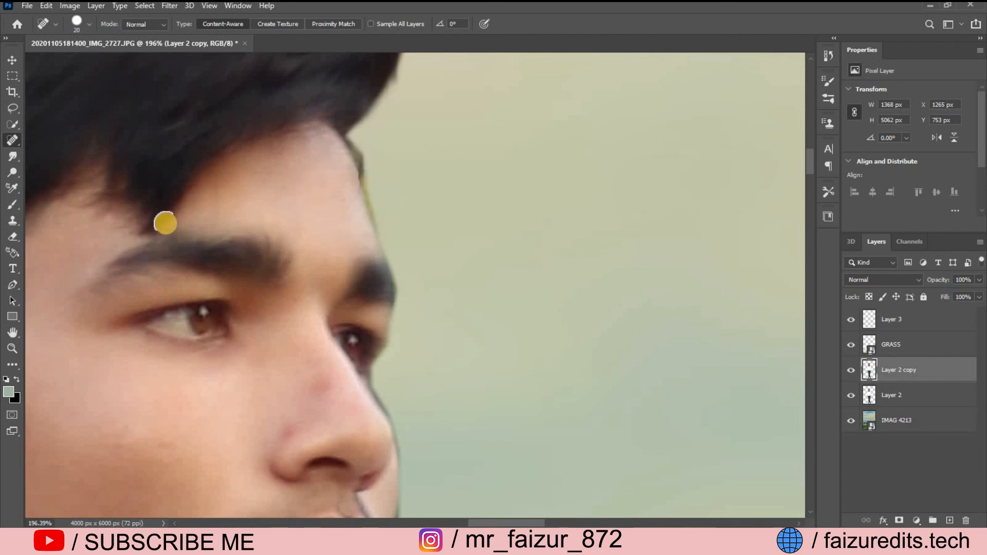
# Draw a closed Pen path around the dark leftover fringe outside the forehead, from the hairline to just above the eyebrow
pyautogui.click(11, 284)
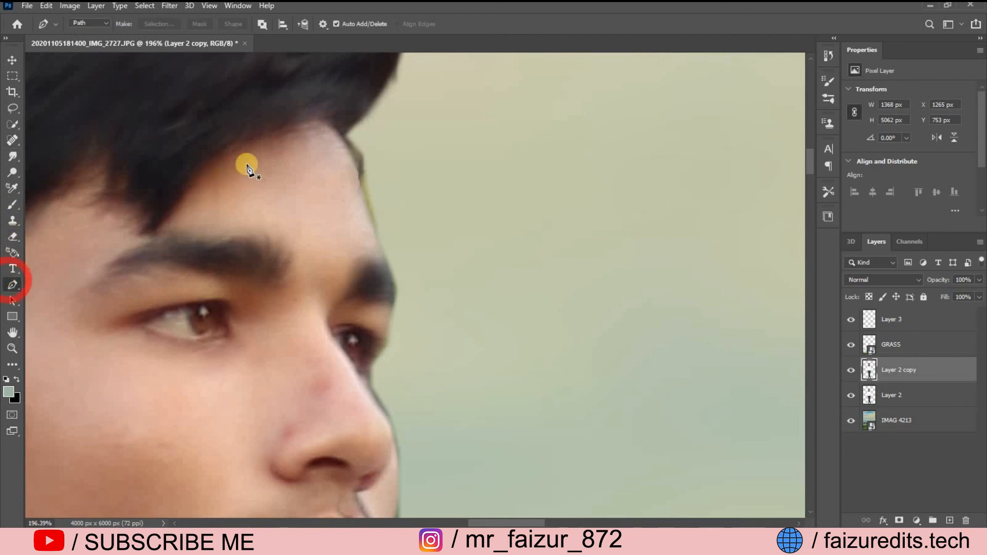
pyautogui.click(344, 141)
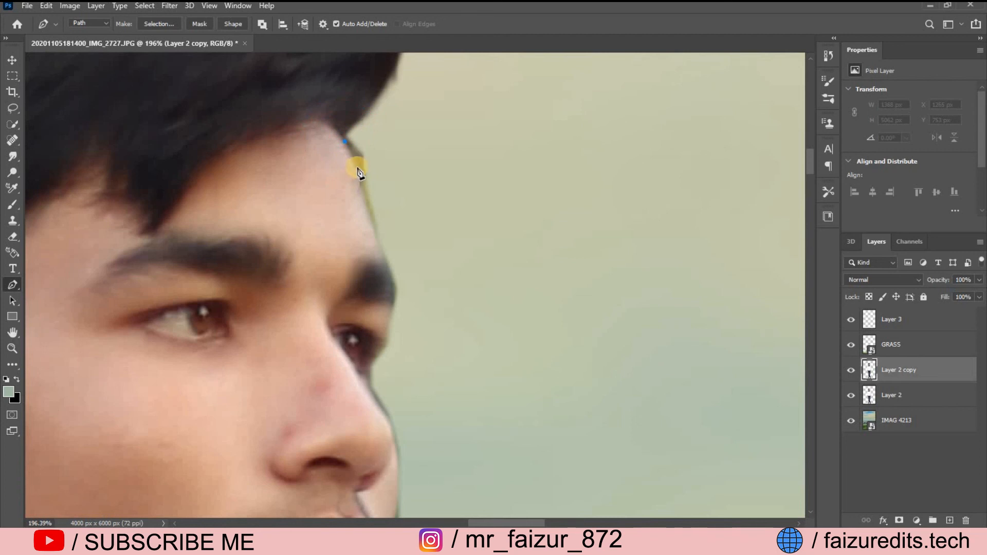
pyautogui.click(358, 169)
pyautogui.click(370, 221)
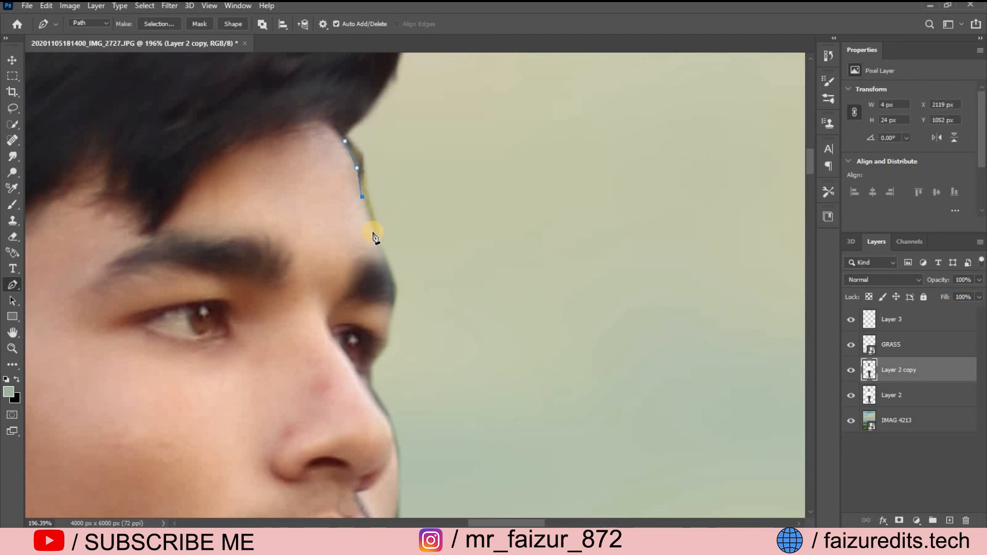
pyautogui.click(374, 234)
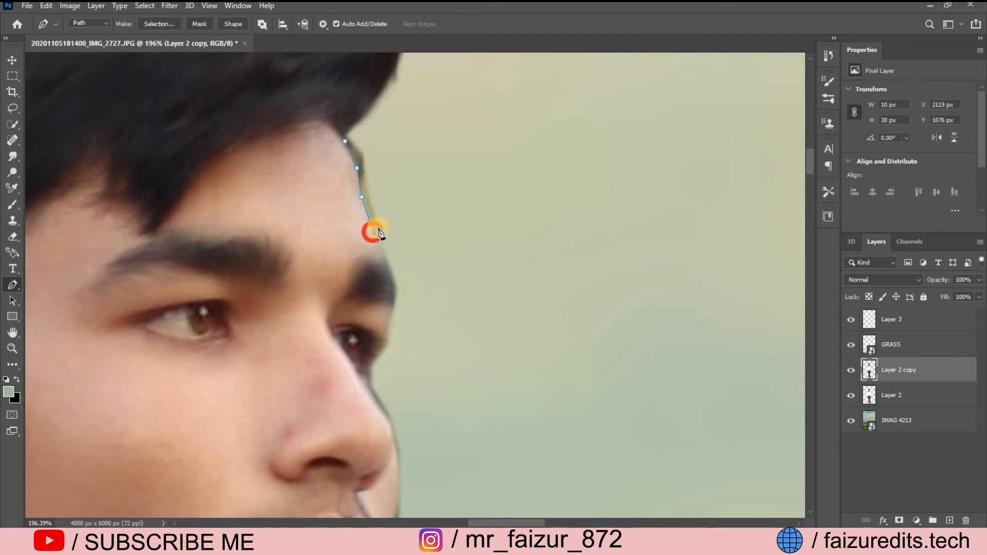
pyautogui.click(380, 130)
pyautogui.click(344, 143)
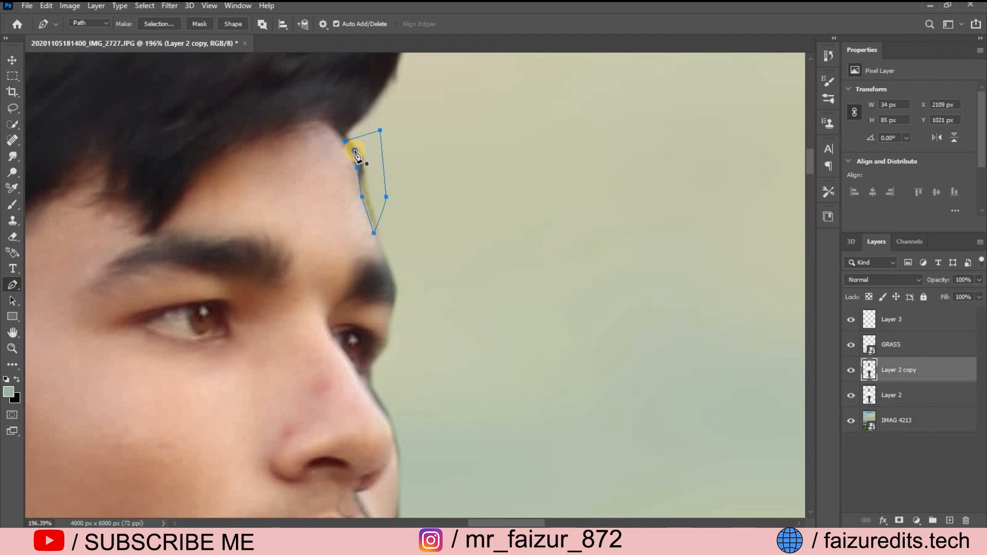
# Turn the path into a new selection with a 2-pixel feather and delete the fringe inside it from Layer 2 copy
pyautogui.rightClick(344, 147)
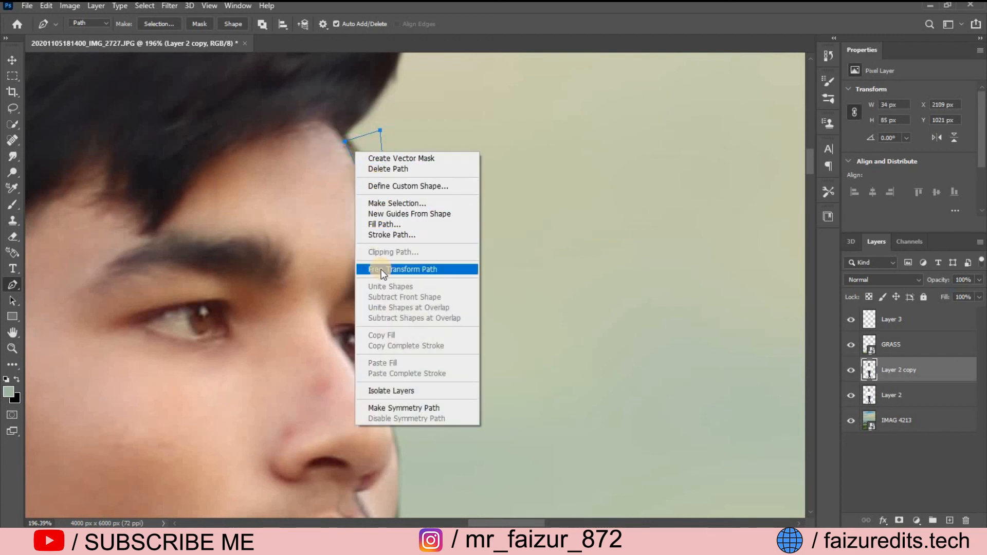
pyautogui.click(373, 202)
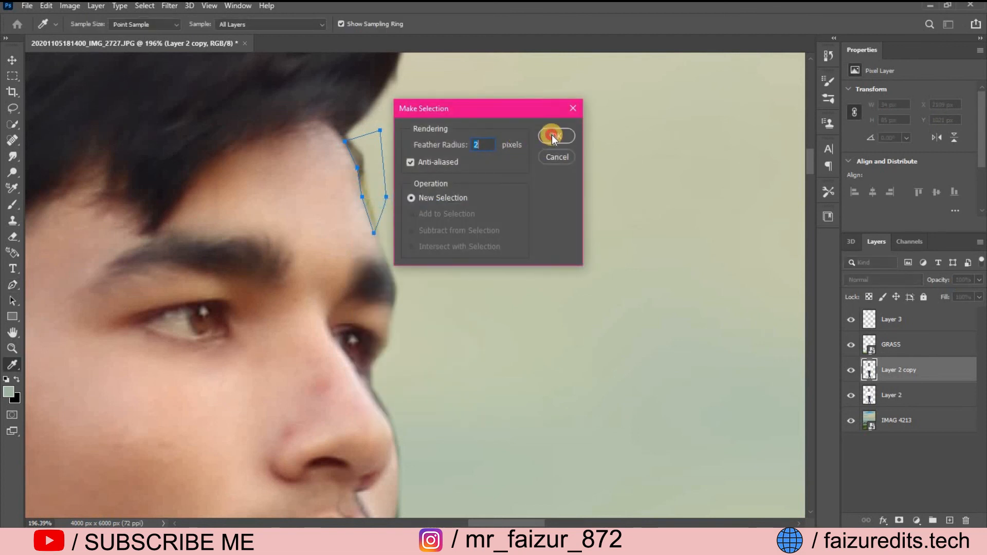
pyautogui.click(552, 137)
pyautogui.press('Delete')
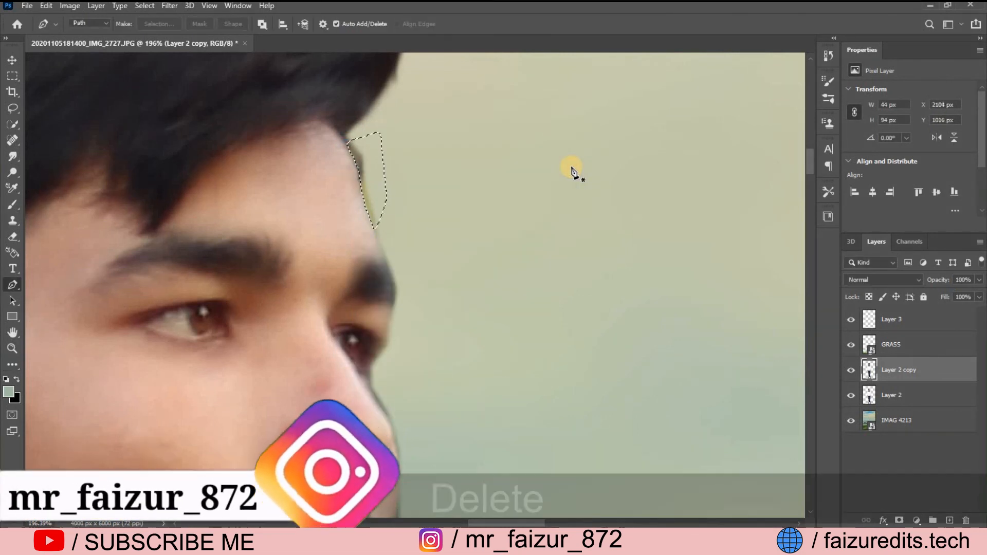
# Hide the original Layer 2 and deselect the cleared area beside the forehead
pyautogui.click(851, 398)
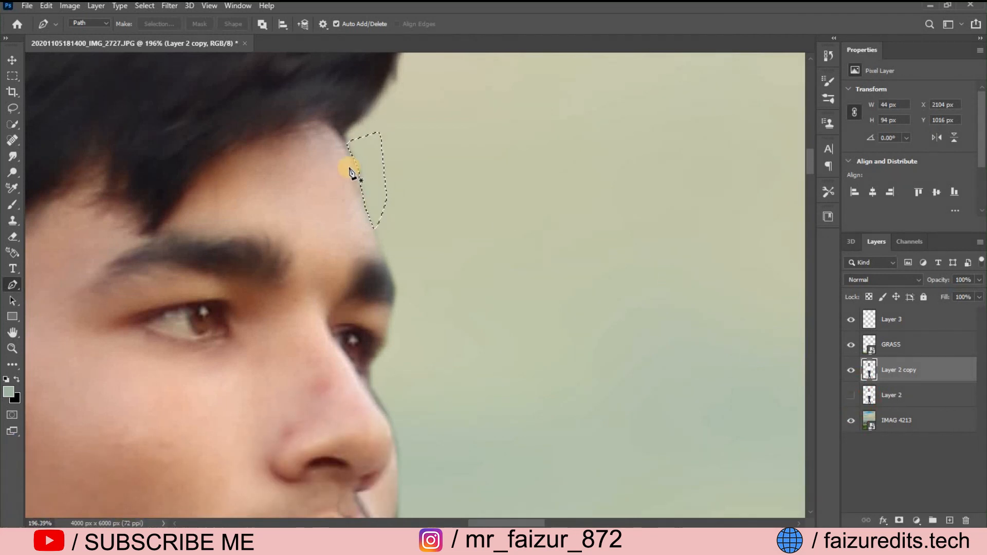
pyautogui.click(12, 124)
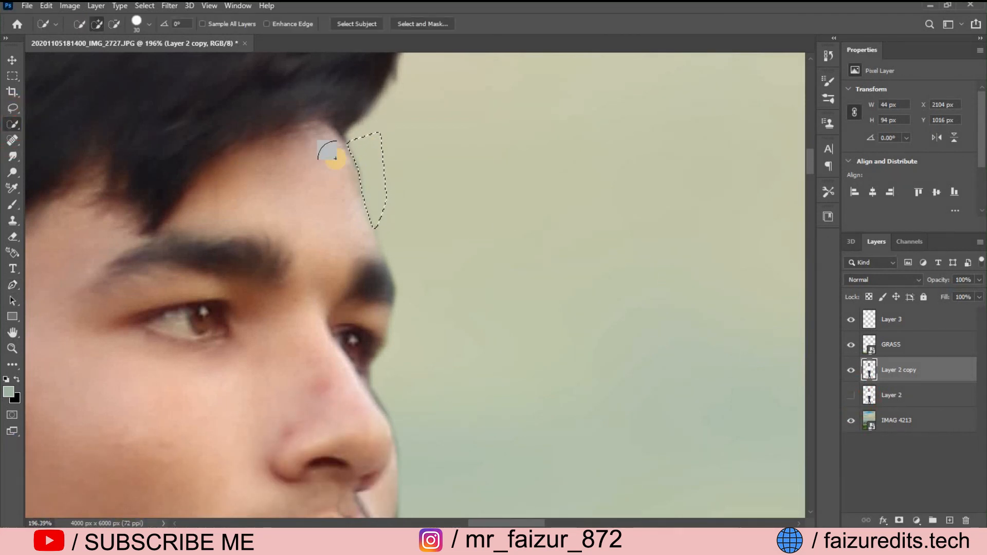
pyautogui.rightClick(363, 151)
pyautogui.click(391, 157)
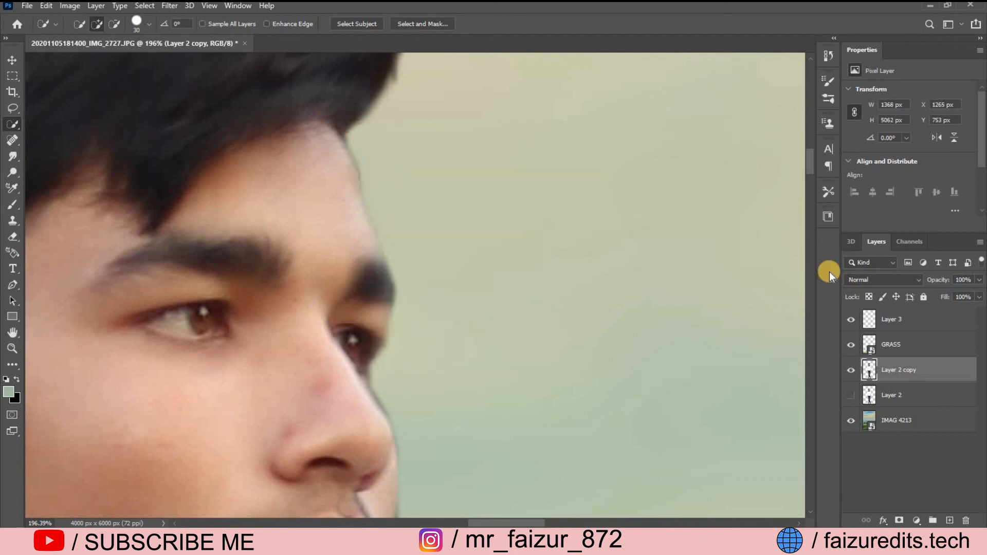
# Delete the hidden original Layer 2, keeping Layer 2 copy
pyautogui.moveTo(923, 437); pyautogui.dragTo(966, 520)
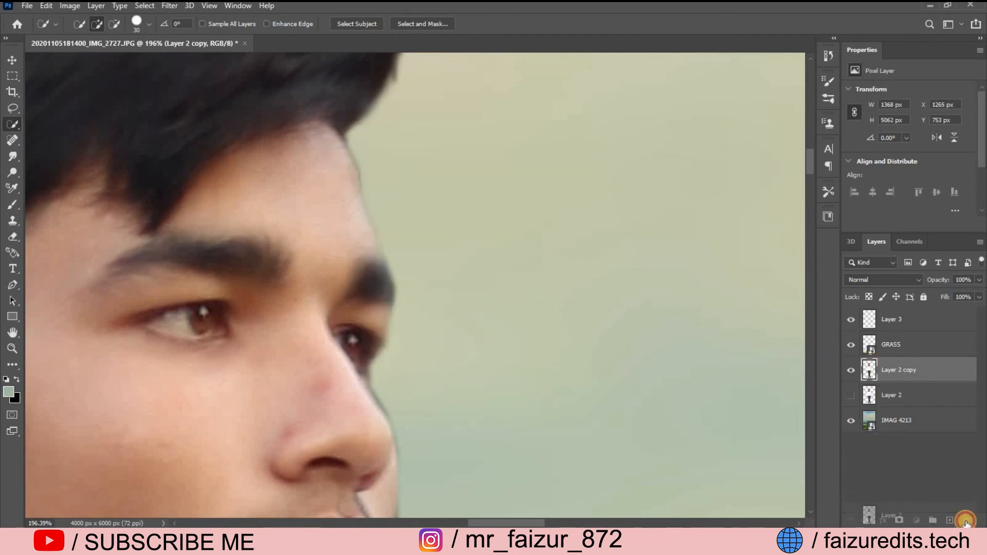
pyautogui.scroll(-8, 343, 235)
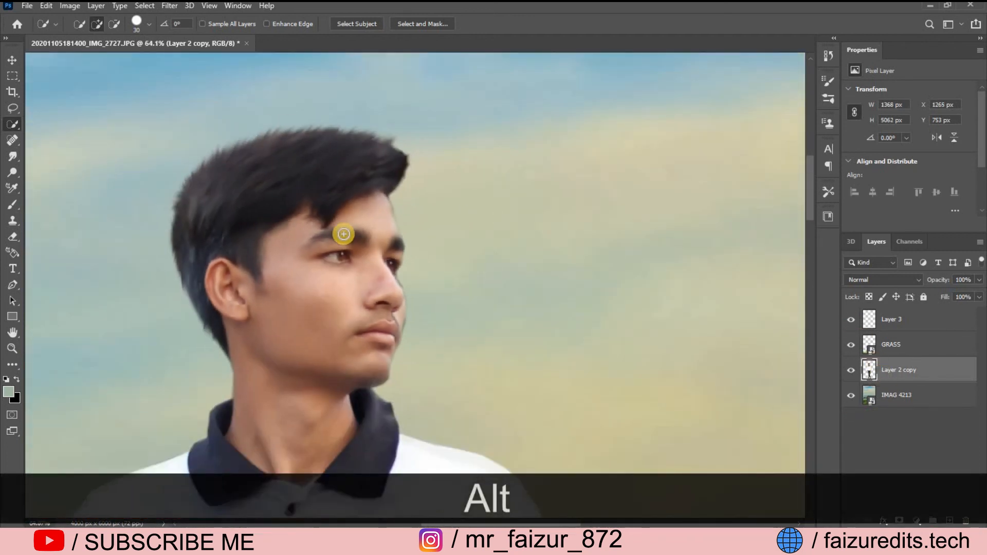
pyautogui.scroll(-4, 343, 234)
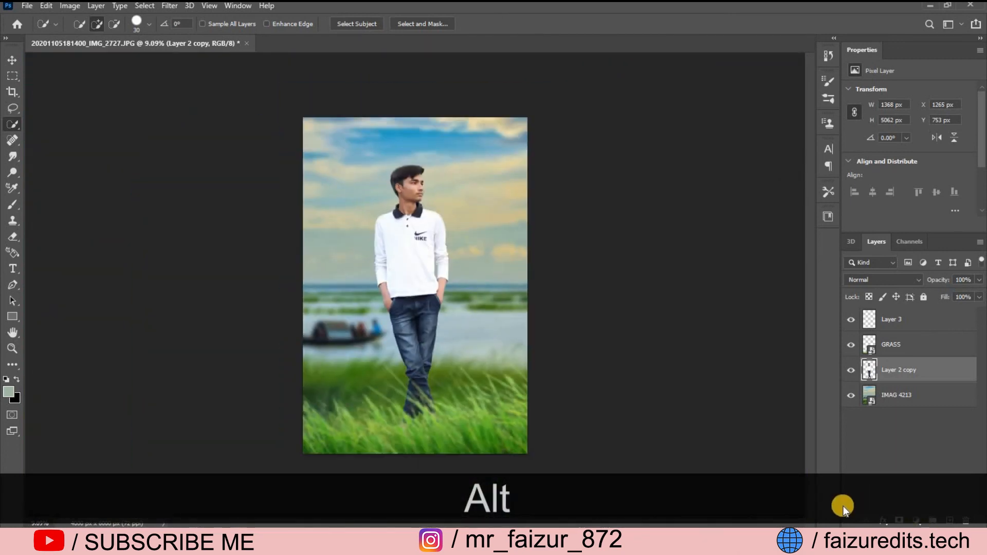
# Apply a Selective Color adjustment to Layer 2 copy, raising Black to about +17% in the Blacks range
pyautogui.click(167, 7)
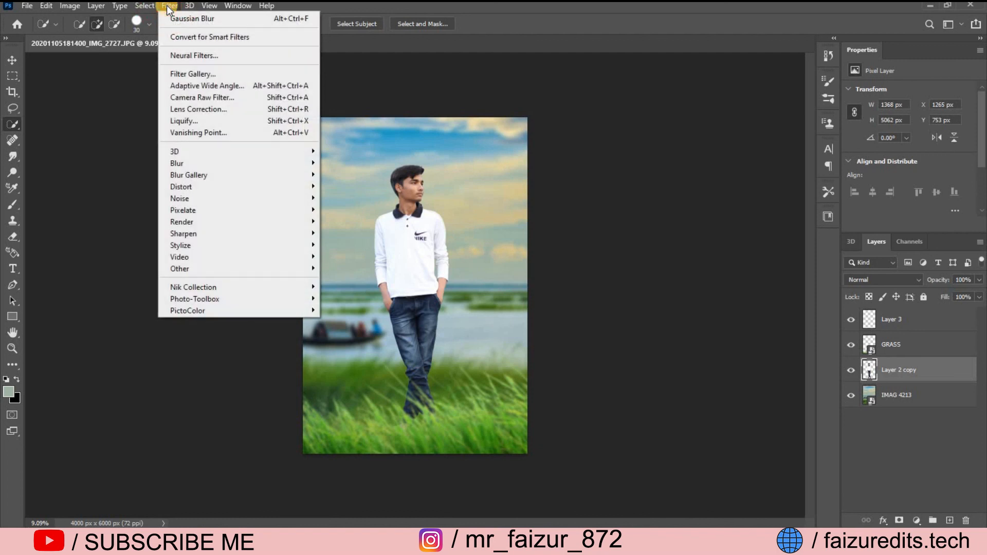
pyautogui.moveTo(66, 10)
pyautogui.moveTo(95, 37)
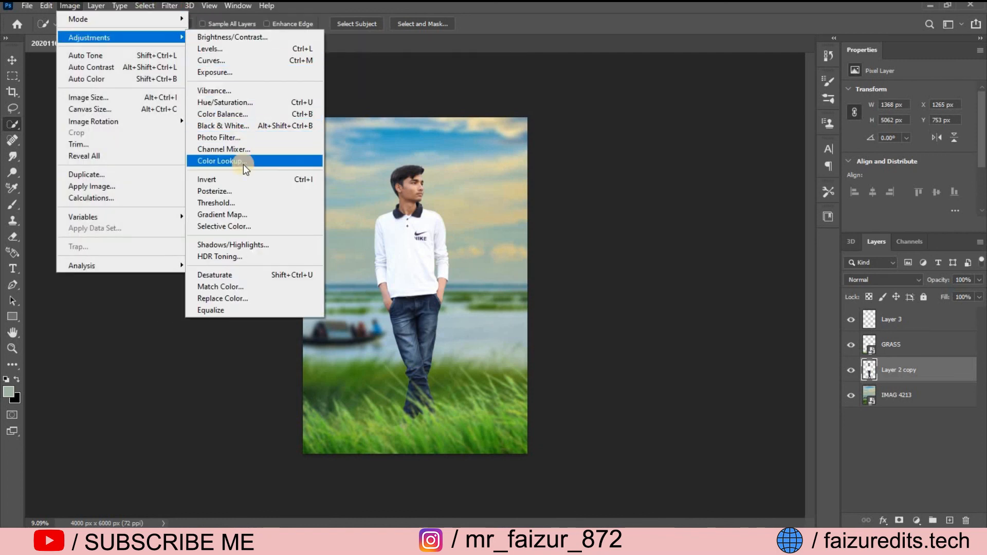
pyautogui.click(254, 226)
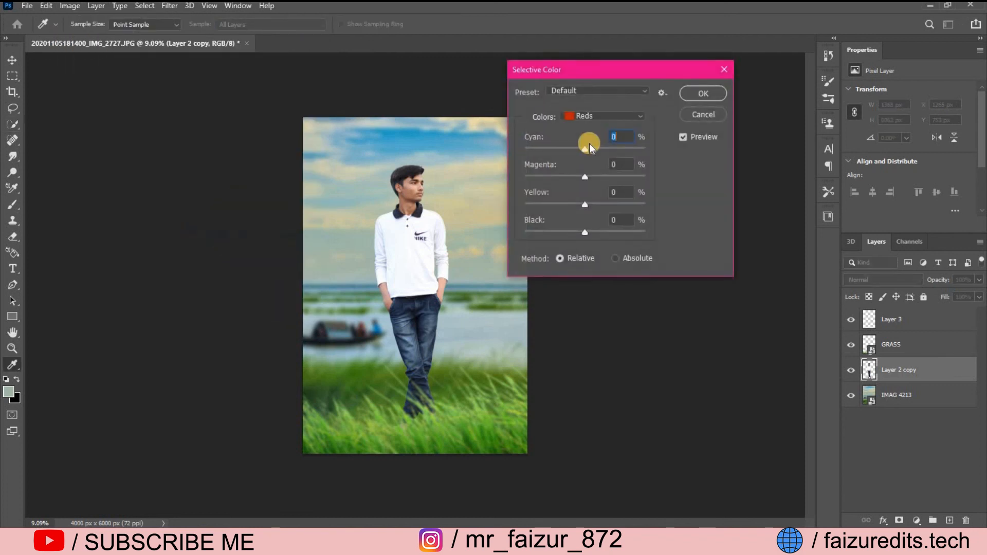
pyautogui.click(595, 117)
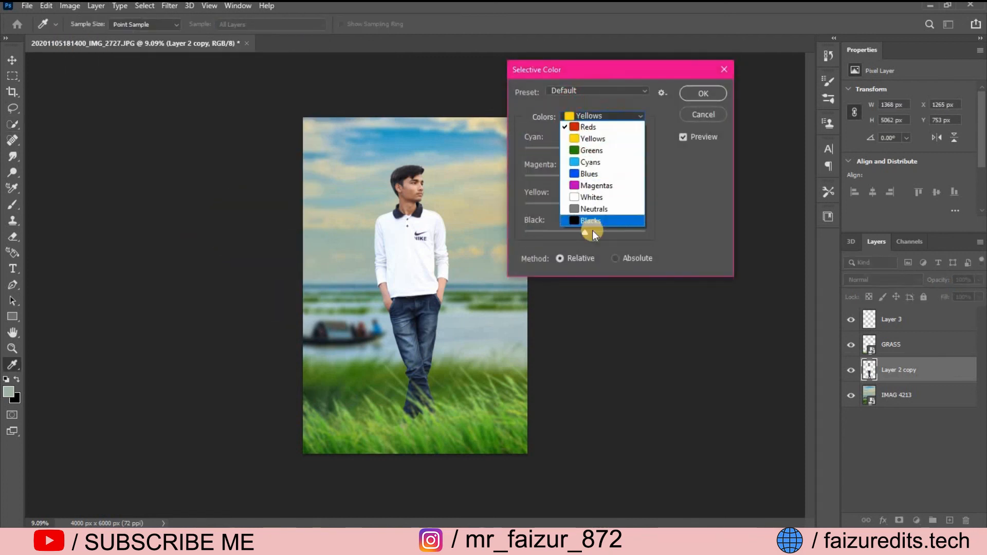
pyautogui.click(593, 221)
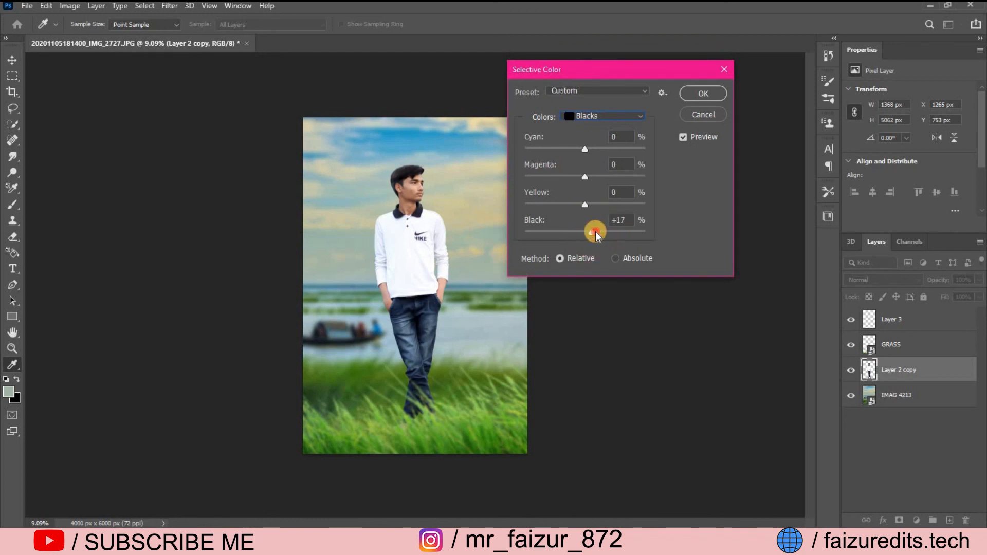
pyautogui.click(681, 92)
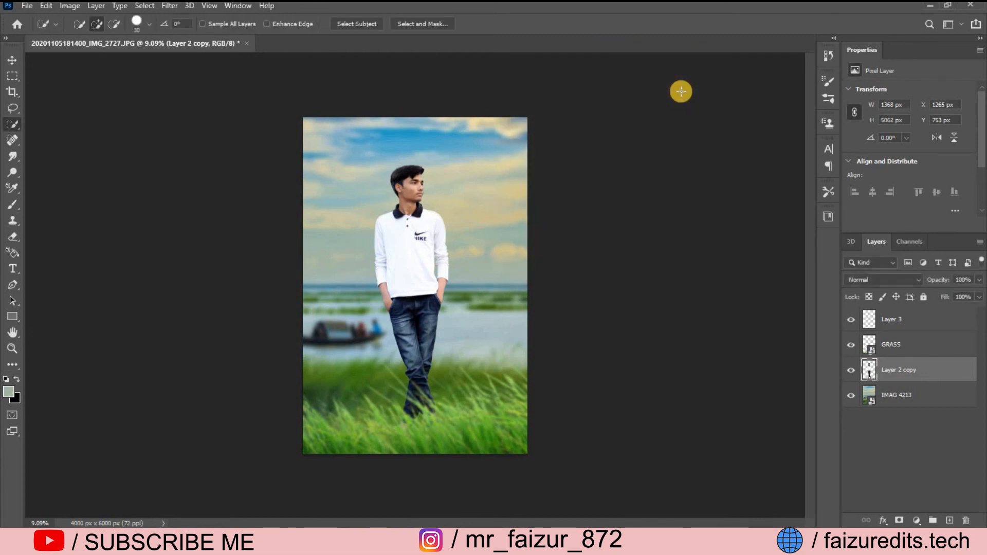
# Retouch small spots beside the nose and on the cheek with the Spot Healing Brush at size 20
pyautogui.click(13, 140)
pyautogui.scroll(1, 377, 211)
pyautogui.scroll(5, 377, 211)
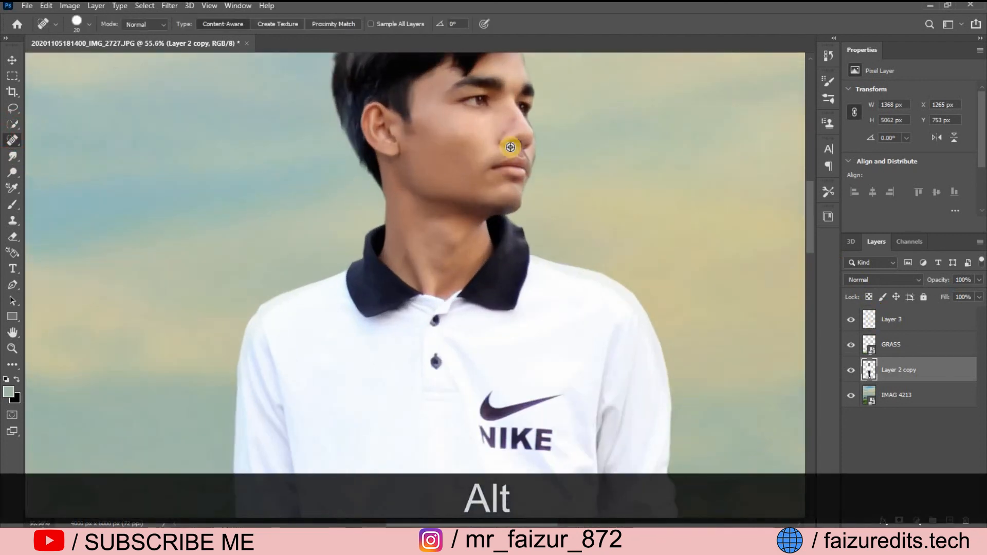
pyautogui.scroll(2, 519, 125)
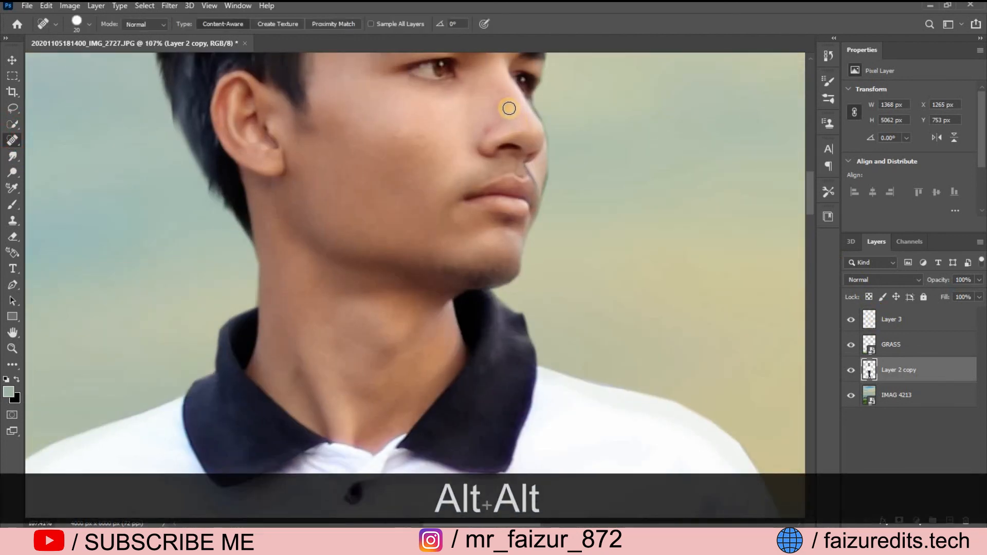
pyautogui.click(480, 126)
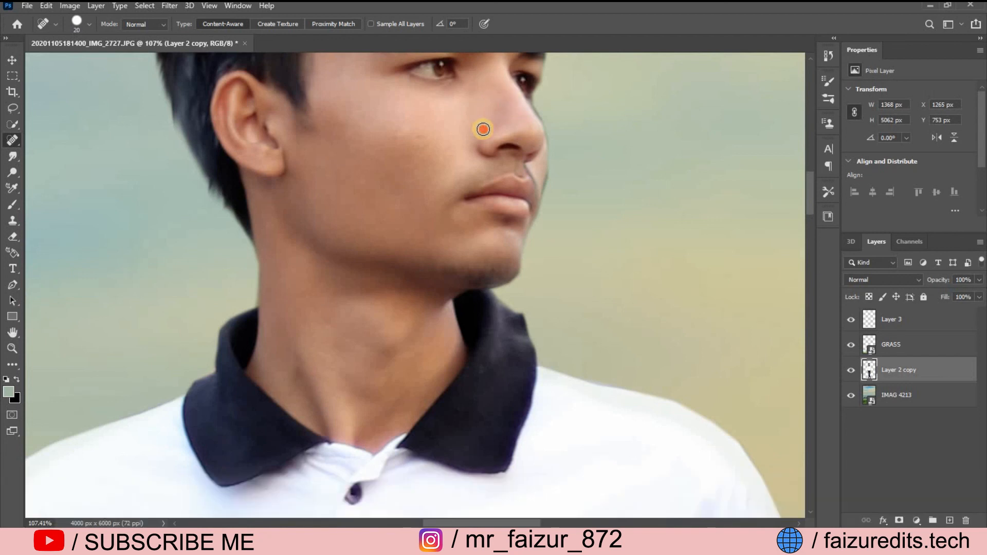
pyautogui.click(417, 136)
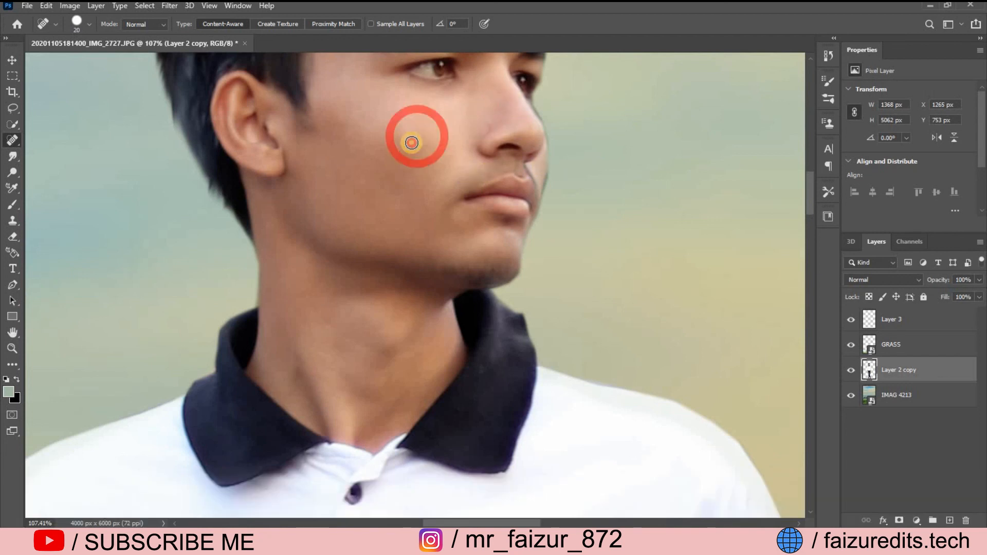
pyautogui.scroll(3, 409, 140)
pyautogui.scroll(-10, 411, 143)
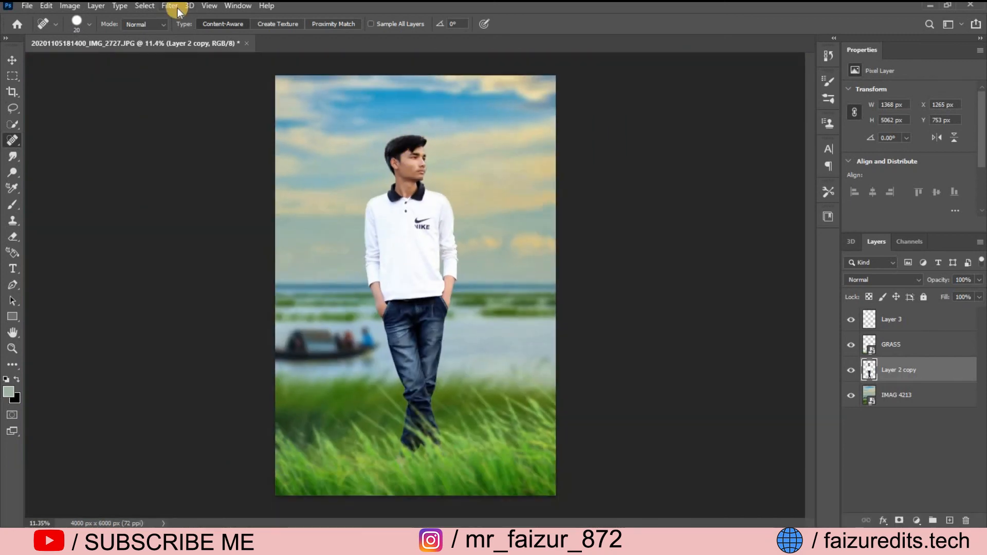
# Start a Camera Raw Filter on Layer 2 copy and set the HSL luminance of Oranges to +20 and Reds to +14
pyautogui.click(178, 8)
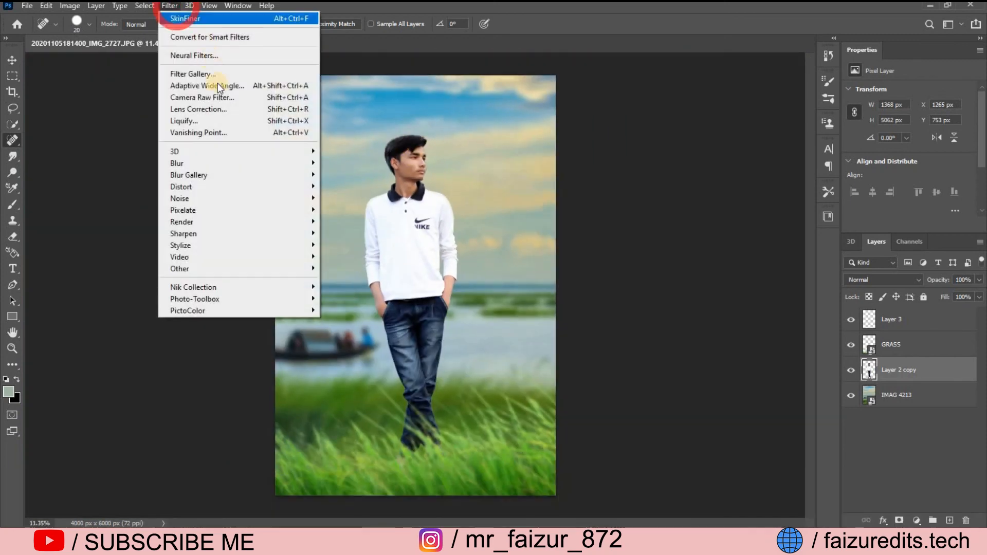
pyautogui.click(221, 95)
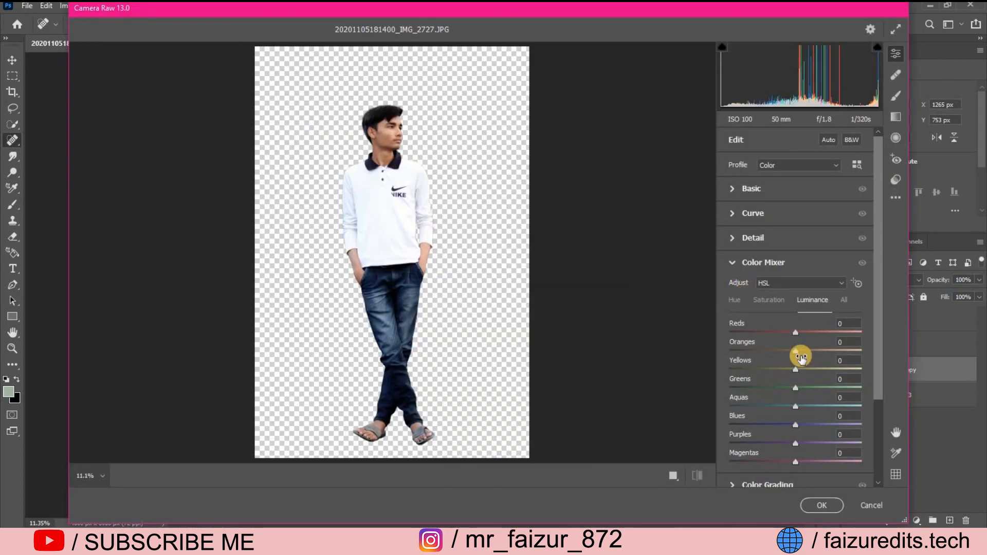
pyautogui.moveTo(800, 355); pyautogui.dragTo(809, 351)
pyautogui.click(805, 334)
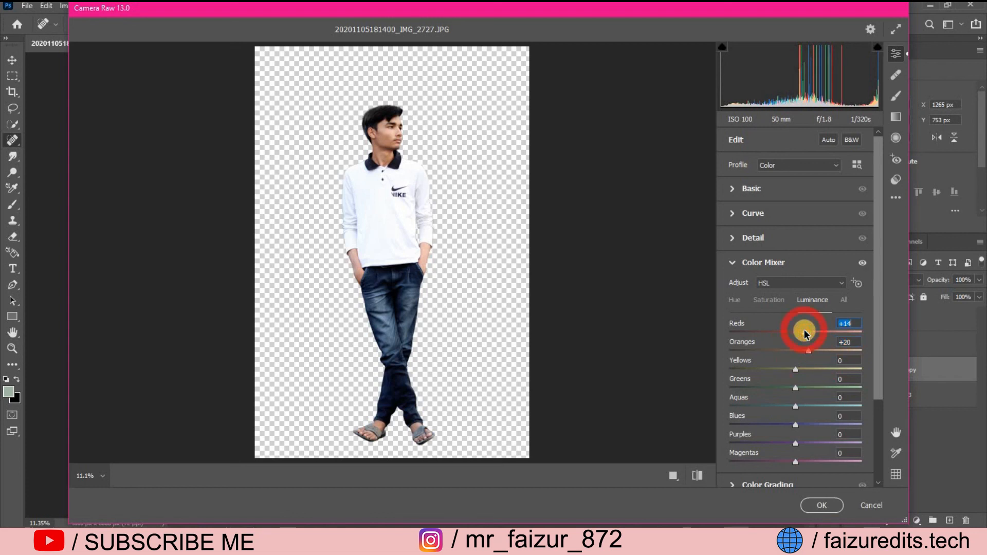
# Set Shadows to -7 and readjust the Oranges luminance to +20 for the cut-out man
pyautogui.click(726, 189)
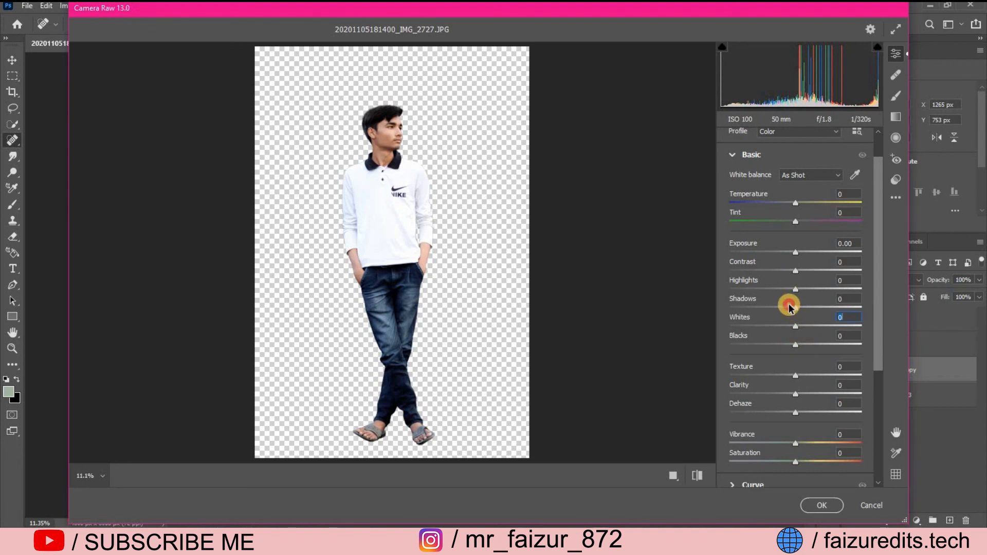
pyautogui.click(784, 307)
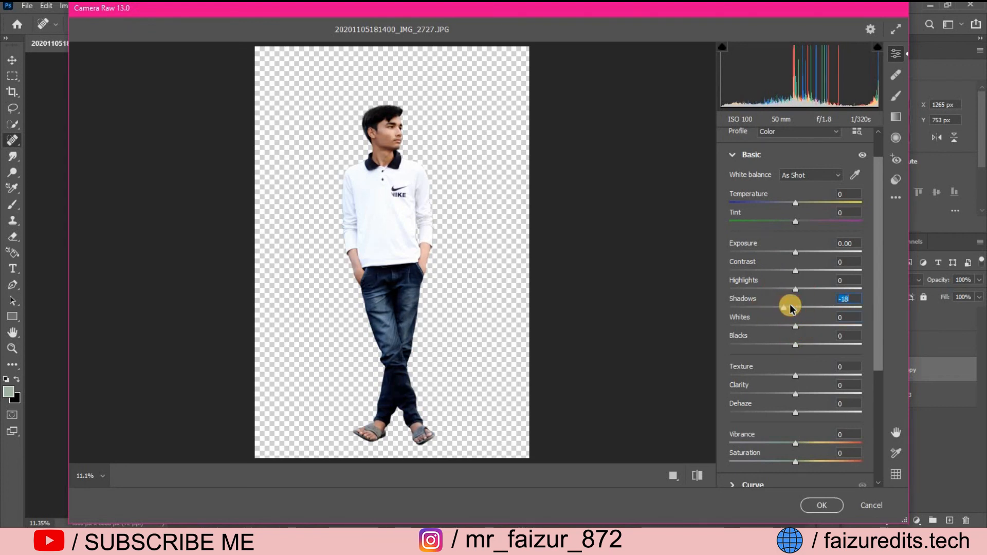
pyautogui.click(790, 307)
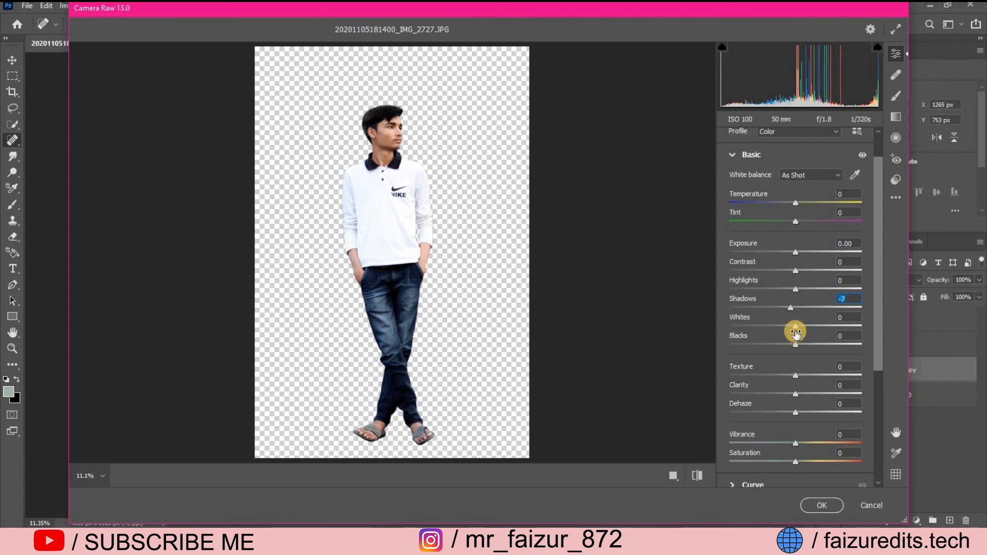
pyautogui.scroll(-2, 794, 332)
pyautogui.scroll(-4, 794, 332)
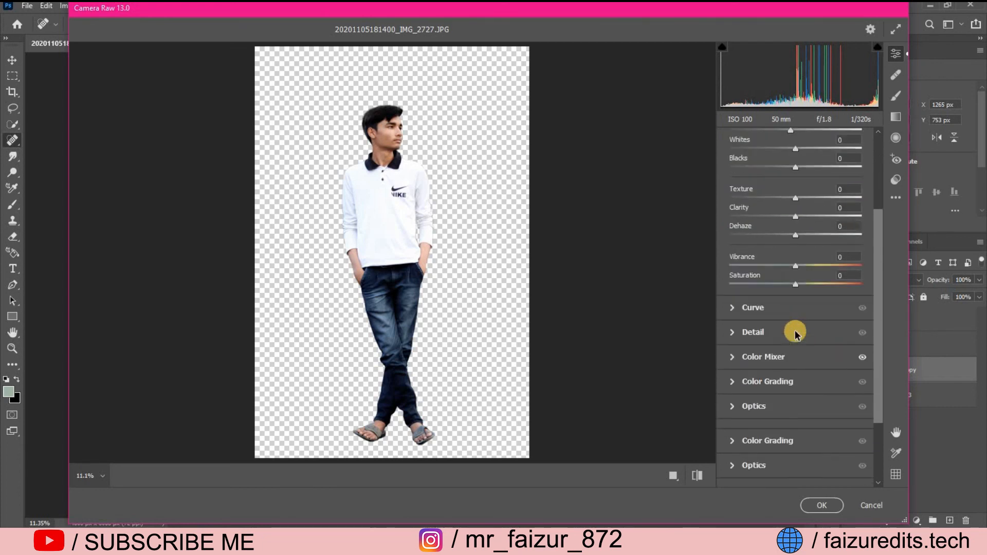
pyautogui.click(734, 354)
pyautogui.moveTo(764, 347); pyautogui.dragTo(807, 351)
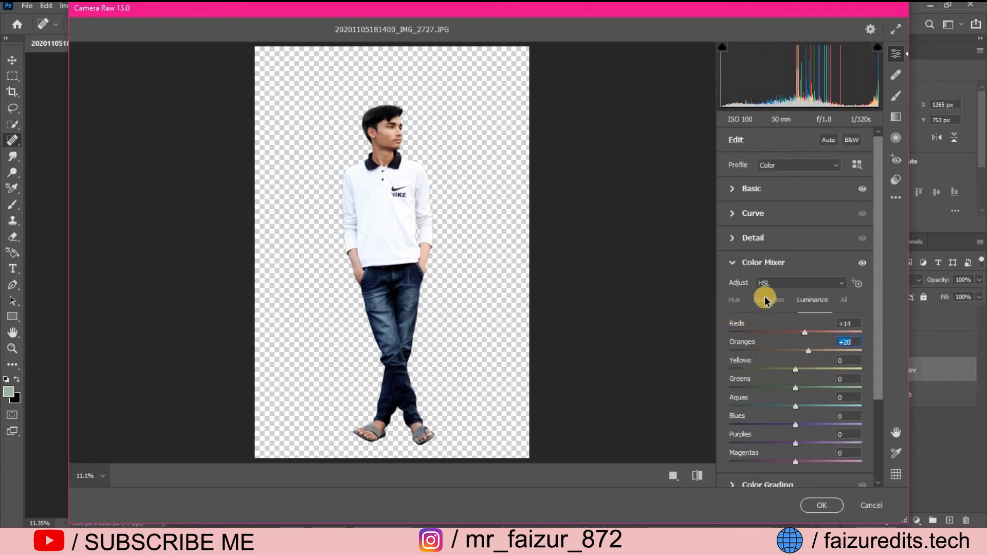
# Set Sharpening to 7, add slight noise reduction and color noise reduction, and apply the Camera Raw Filter
pyautogui.click(732, 239)
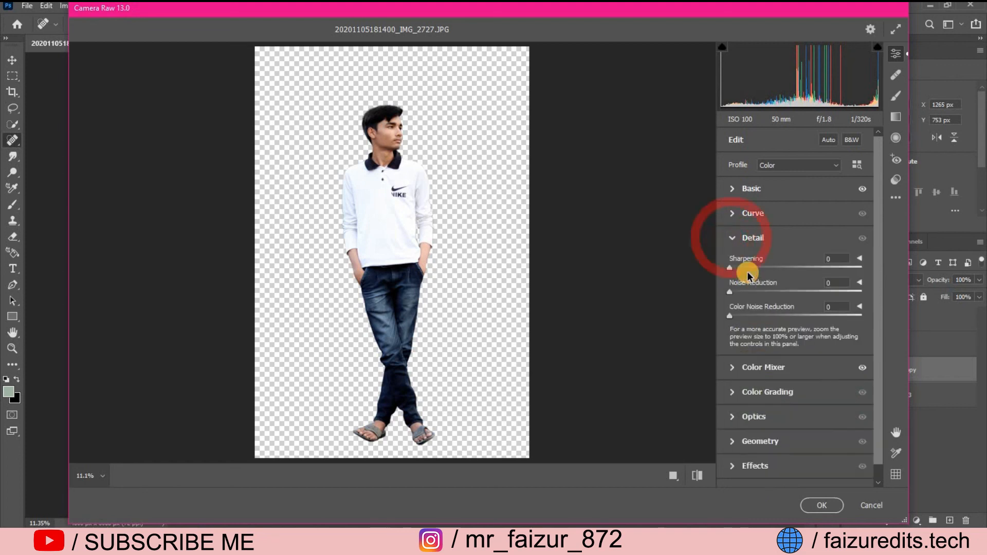
pyautogui.click(736, 268)
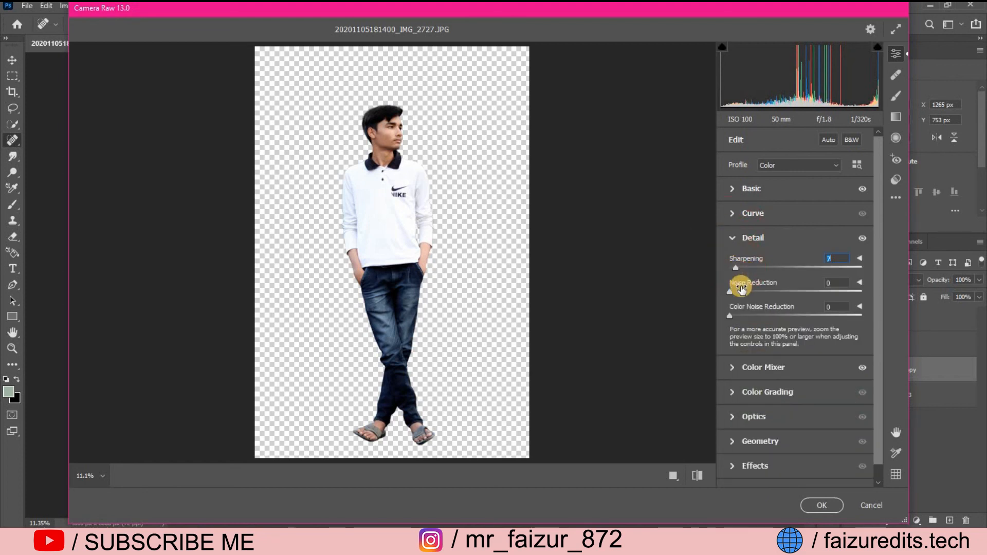
pyautogui.click(738, 291)
pyautogui.click(739, 315)
pyautogui.click(818, 506)
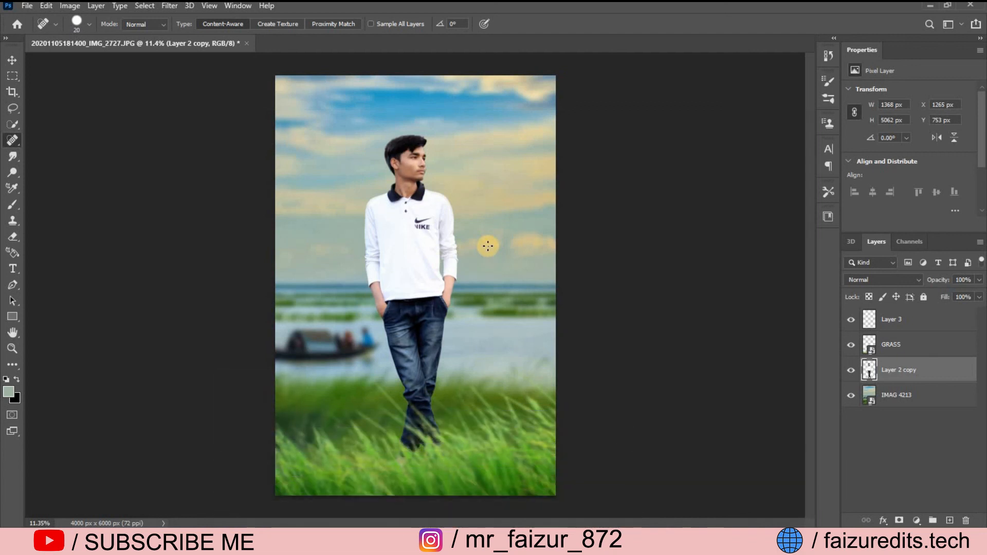
# Smooth the man's skin with the SkinFiner filter at its default settings, checking the face at 1:1 before applying
pyautogui.click(176, 9)
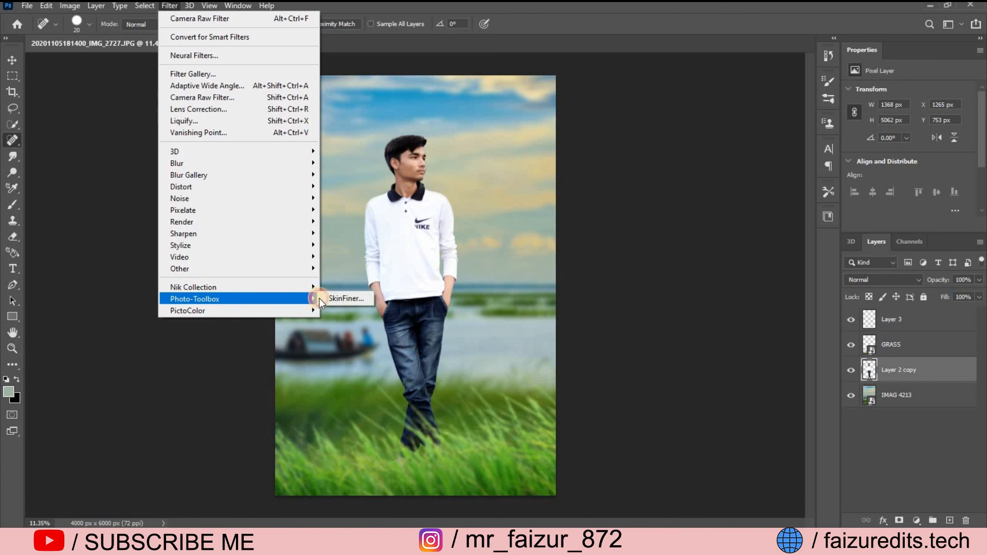
pyautogui.click(346, 298)
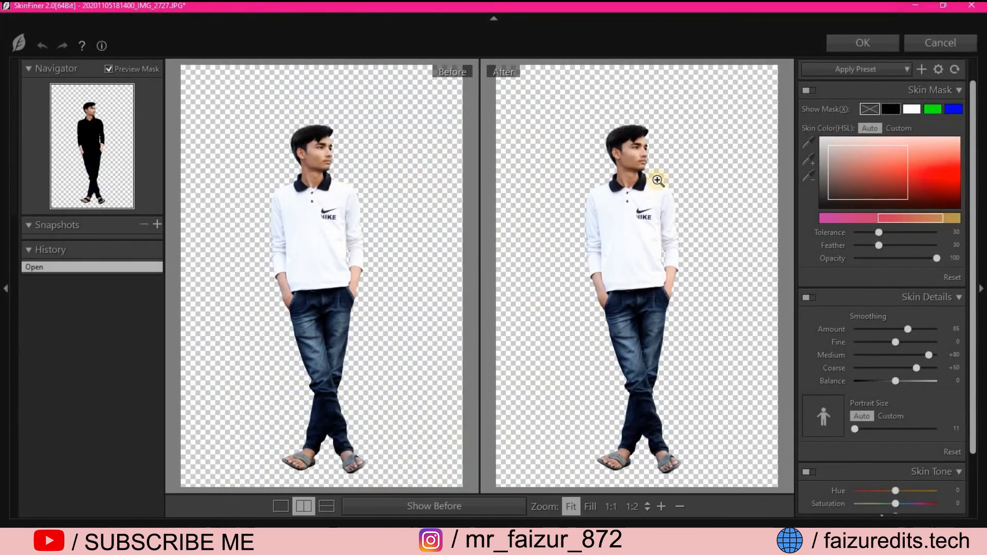
pyautogui.click(640, 136)
pyautogui.moveTo(543, 258); pyautogui.dragTo(622, 388)
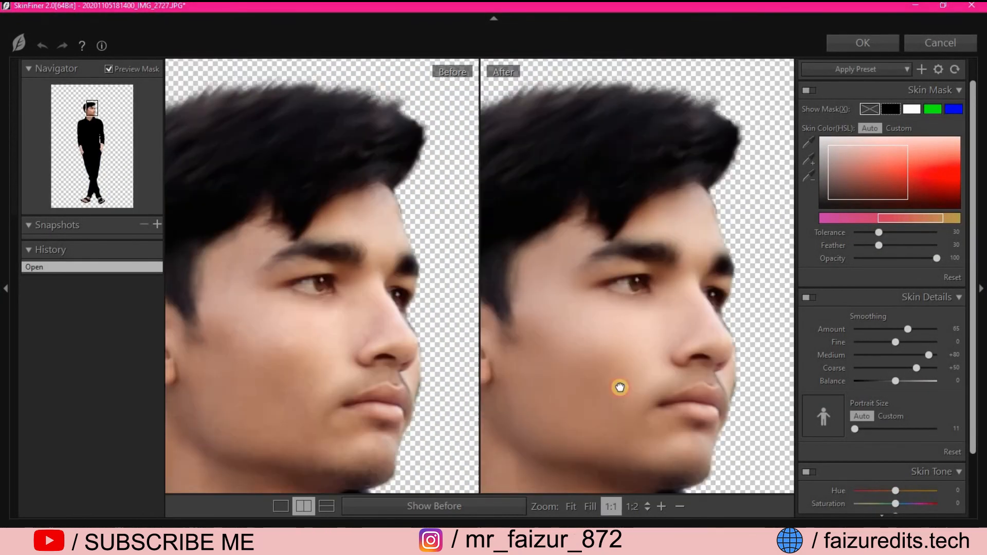
pyautogui.click(881, 46)
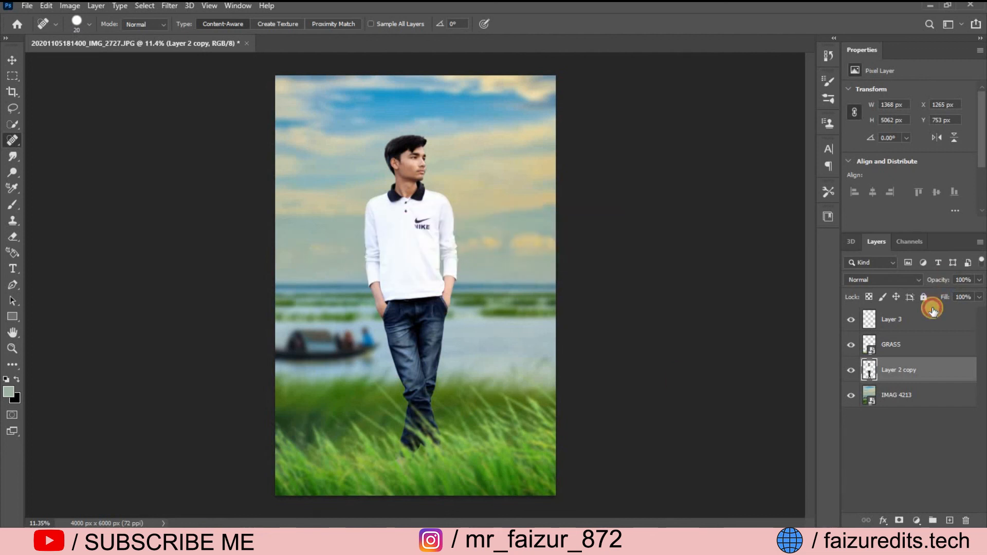
# Add a new layer above Layer 3 and stamp all visible layers into it
pyautogui.click(933, 311)
pyautogui.click(948, 520)
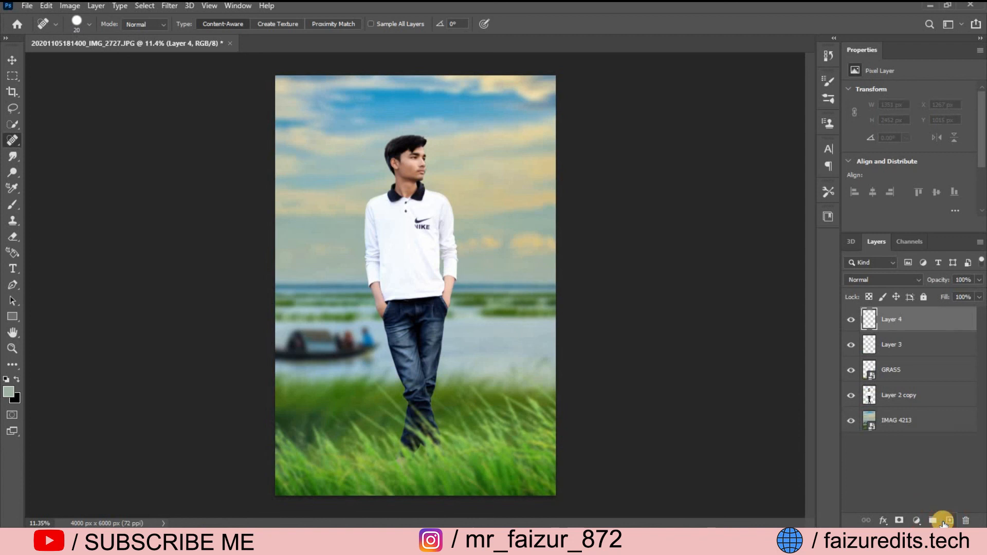
pyautogui.hotkey('ctrl', 'alt', 'shift', 'e')
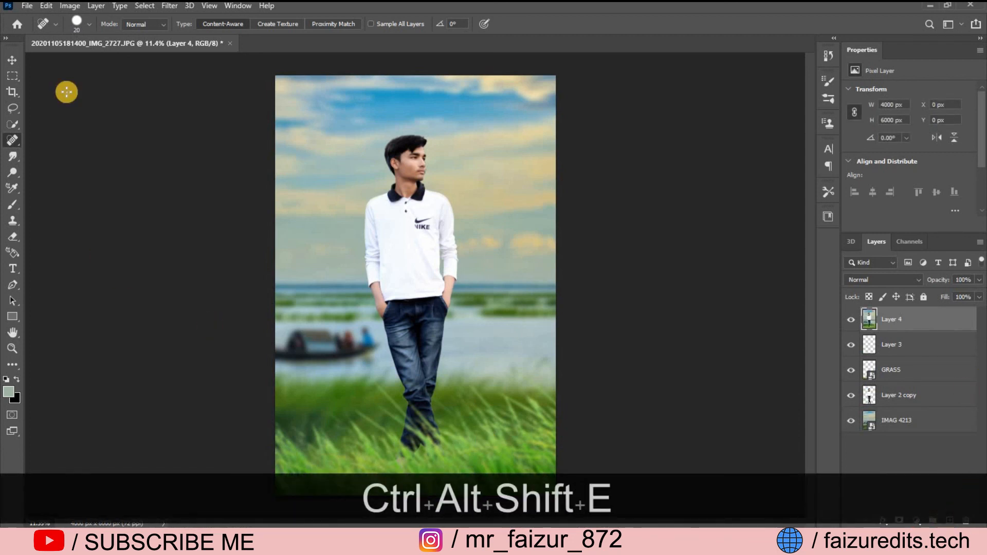
# Start a Camera Raw Filter on the stamped layer with Temperature -7, Shadows -7, Texture +9 and Clarity +9
pyautogui.click(169, 6)
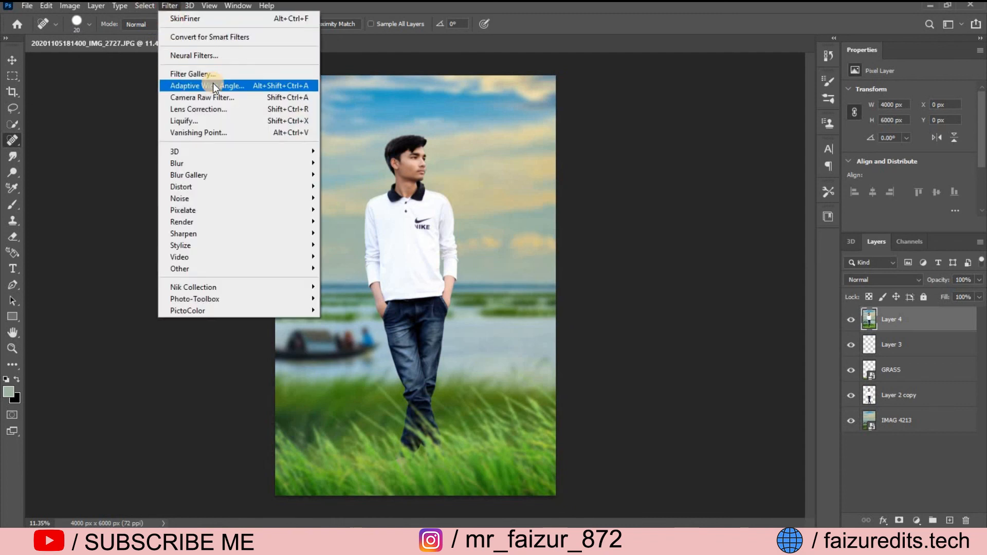
pyautogui.click(216, 98)
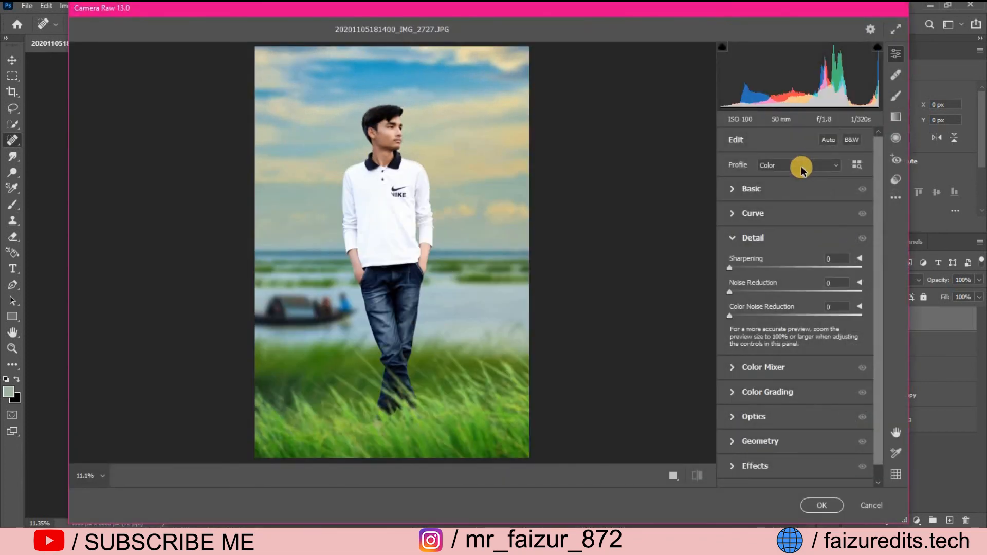
pyautogui.click(730, 190)
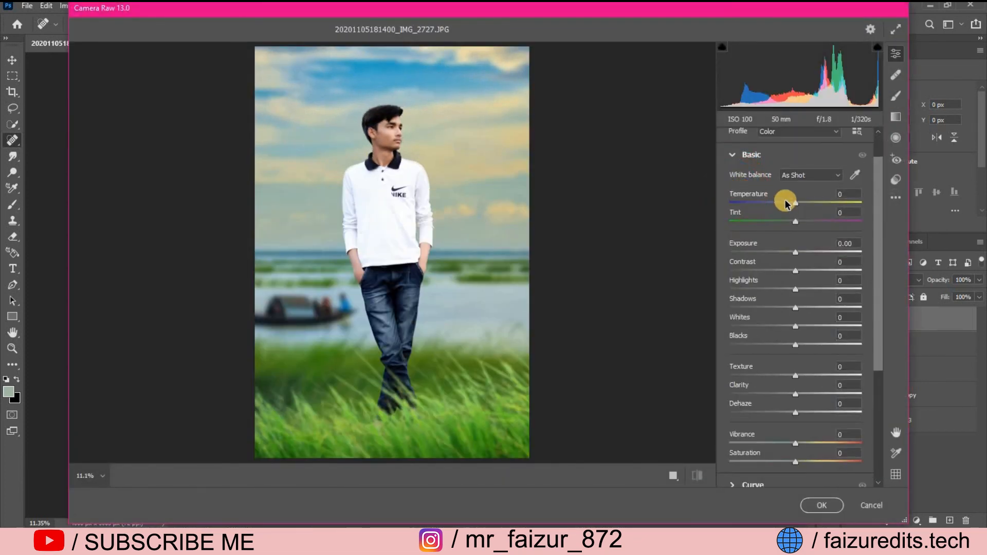
pyautogui.click(790, 204)
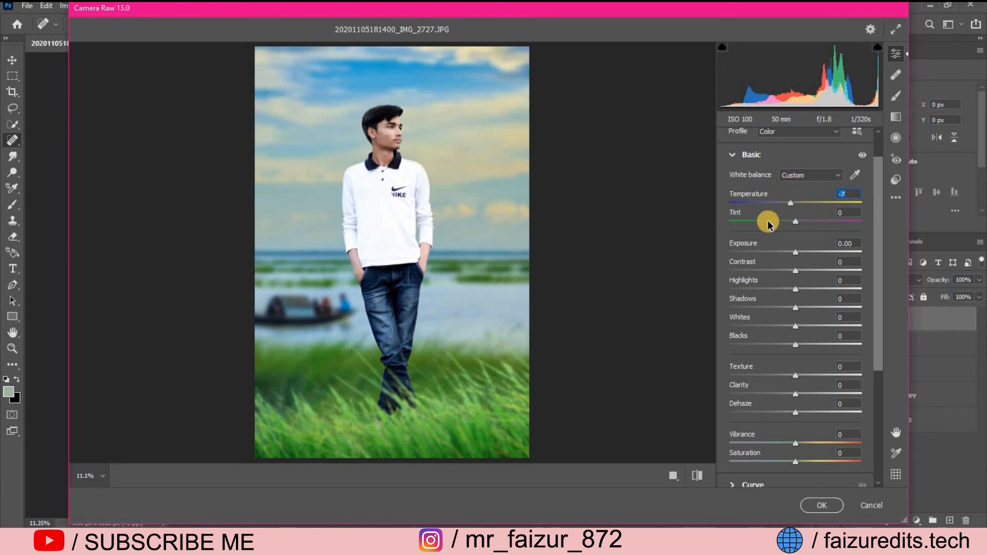
pyautogui.moveTo(794, 307); pyautogui.dragTo(789, 306)
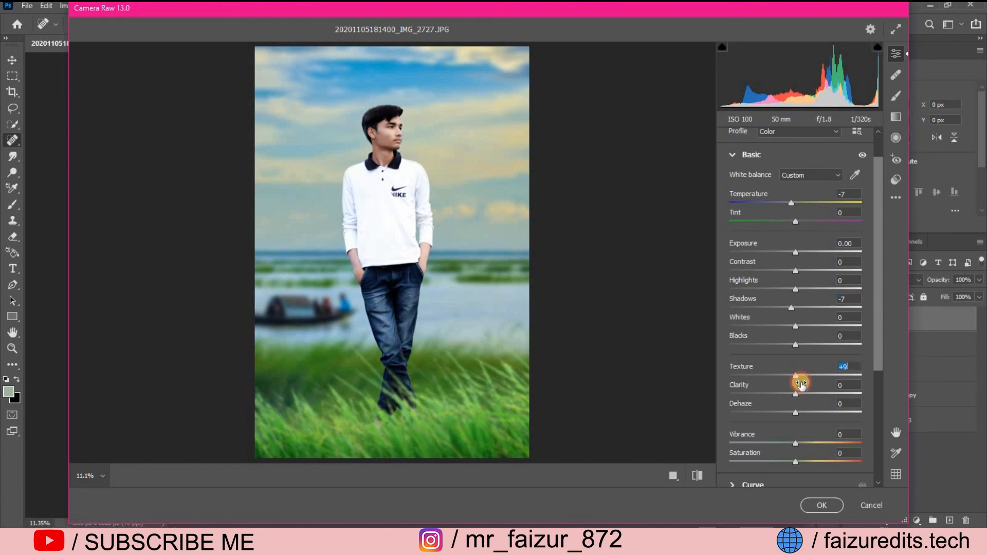
pyautogui.click(801, 395)
# Shift the Greens hue toward a cooler green in the Color Mixer and set Greens saturation to +24
pyautogui.scroll(-8, 796, 386)
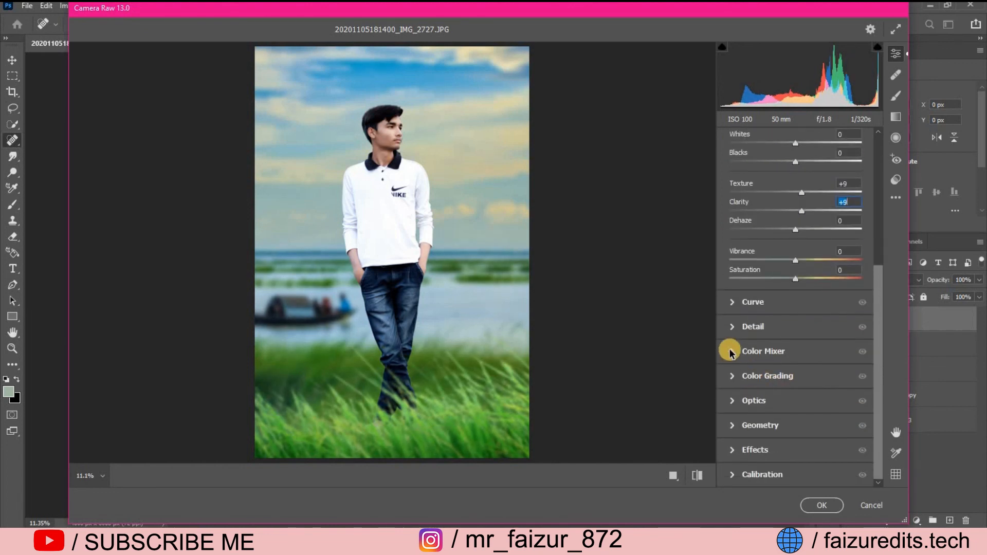
pyautogui.click(730, 348)
pyautogui.click(734, 300)
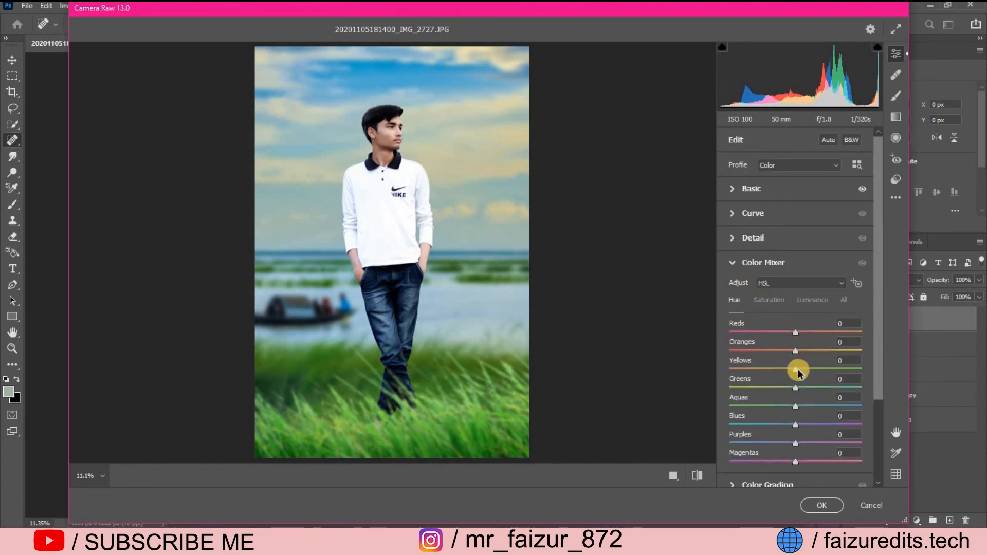
pyautogui.moveTo(802, 370)
pyautogui.mouseDown()
pyautogui.moveTo(841, 368)
pyautogui.moveTo(793, 369)
pyautogui.moveTo(812, 387)
pyautogui.mouseUp()
pyautogui.click(771, 300)
pyautogui.scroll(-4, 822, 370)
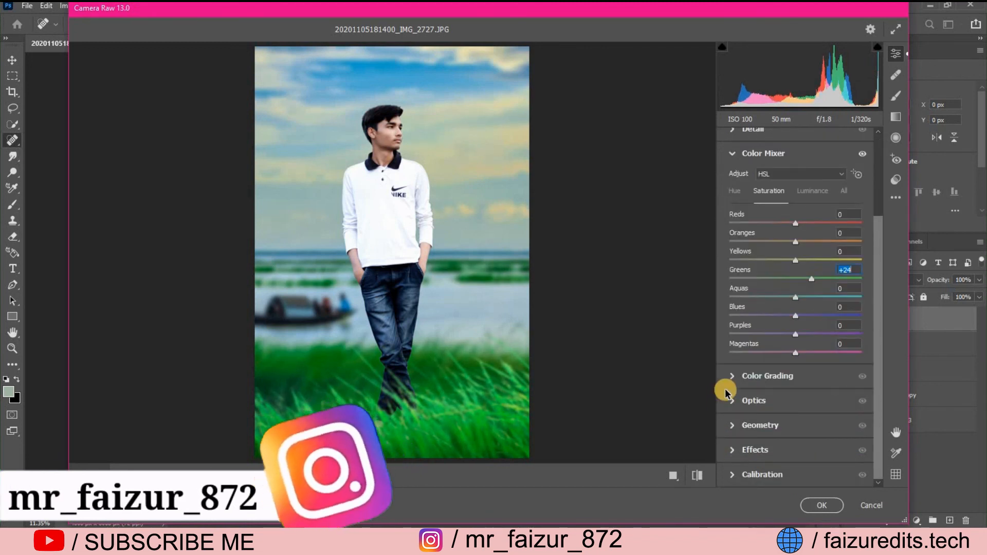
# Add a vignette of -25 with Midpoint 35, Roundness -3 and Feather 49, and apply the Camera Raw Filter
pyautogui.click(730, 403)
pyautogui.click(733, 449)
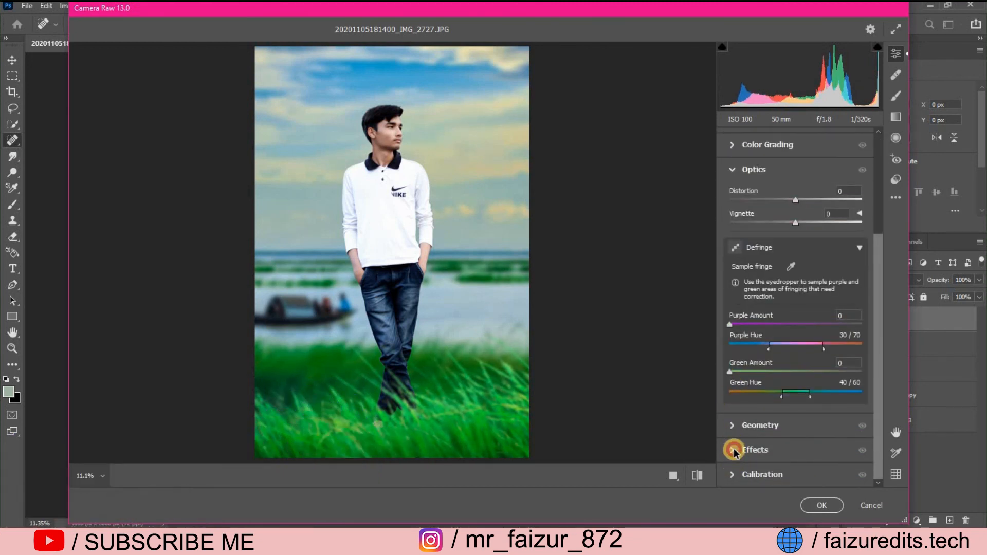
pyautogui.moveTo(795, 351); pyautogui.dragTo(781, 350)
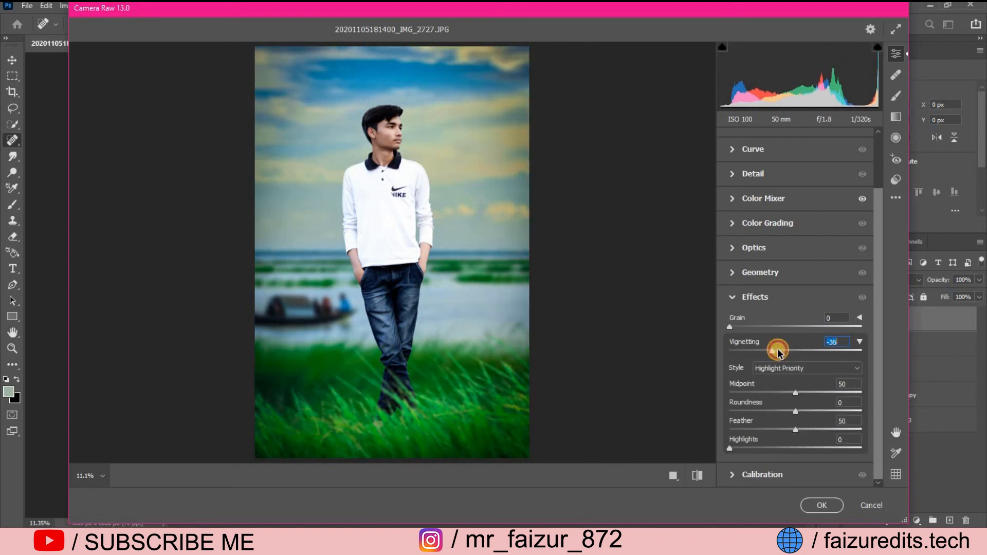
pyautogui.moveTo(796, 393); pyautogui.dragTo(793, 425)
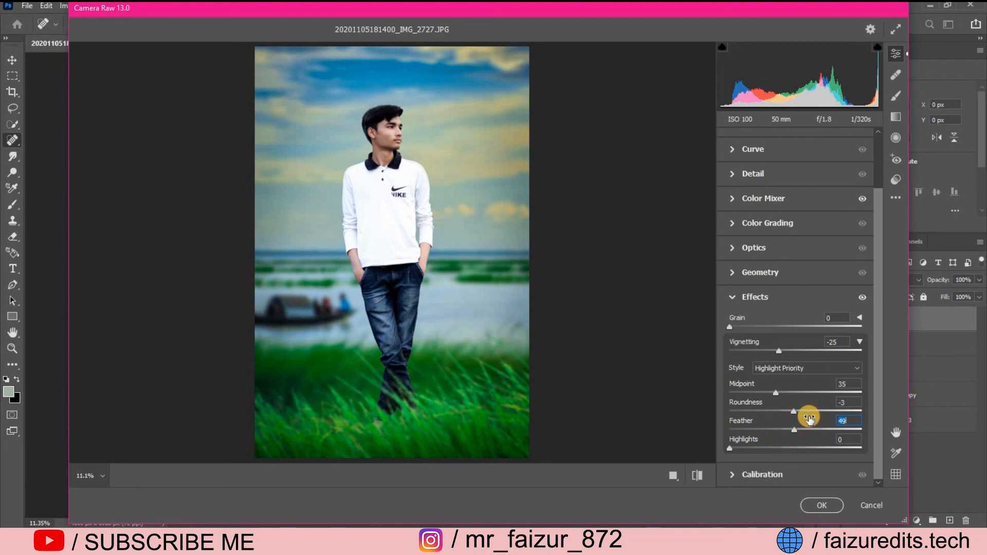
pyautogui.click(820, 503)
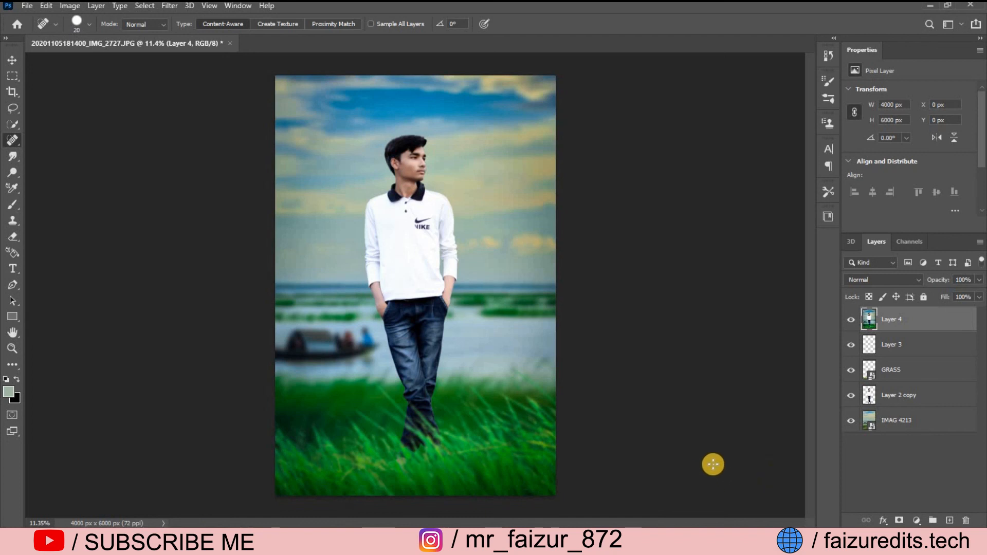
# Place the transparent logo file from the Desktop into the composite as a linked object
pyautogui.keyDown('alt'); pyautogui.scroll(-2, 673, 424); pyautogui.keyUp('alt')
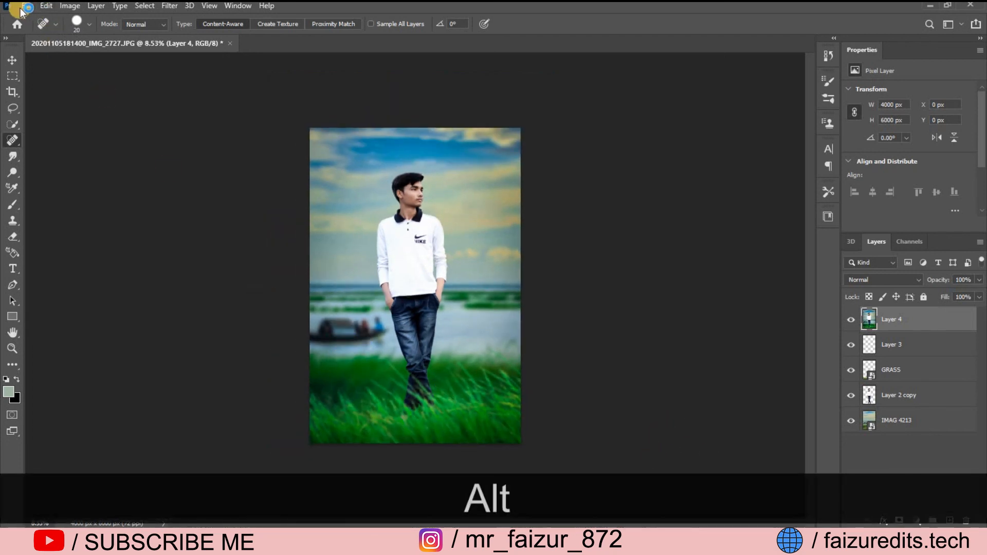
pyautogui.click(24, 7)
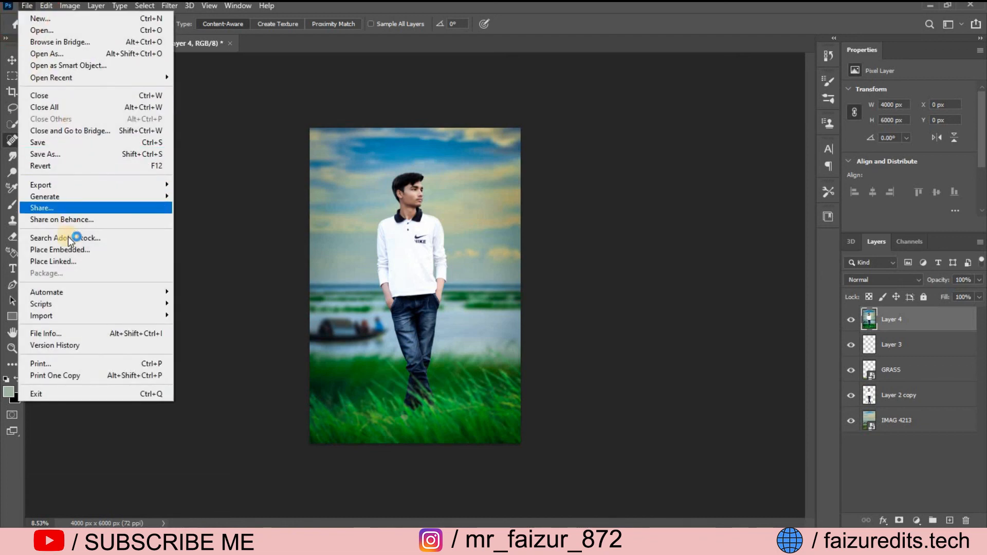
pyautogui.click(70, 260)
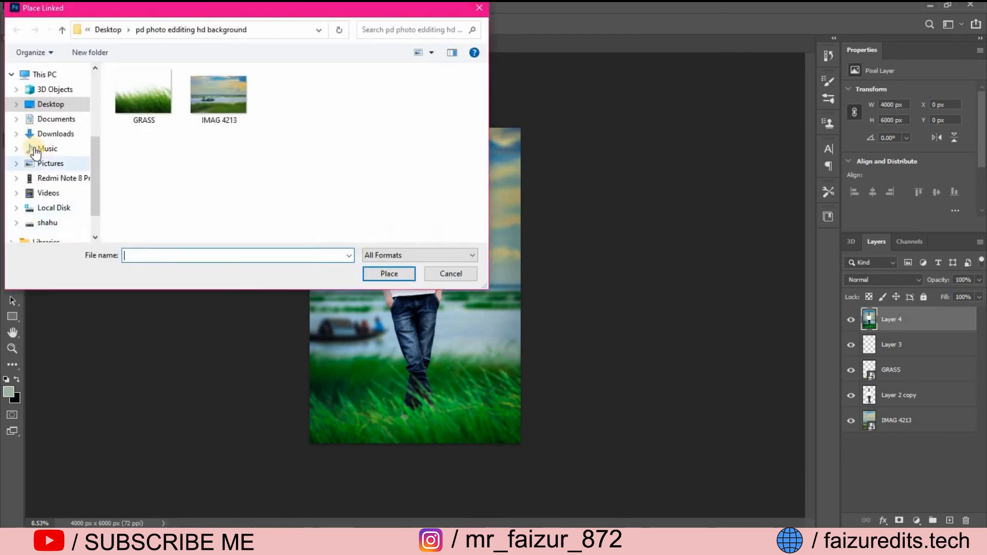
pyautogui.click(42, 106)
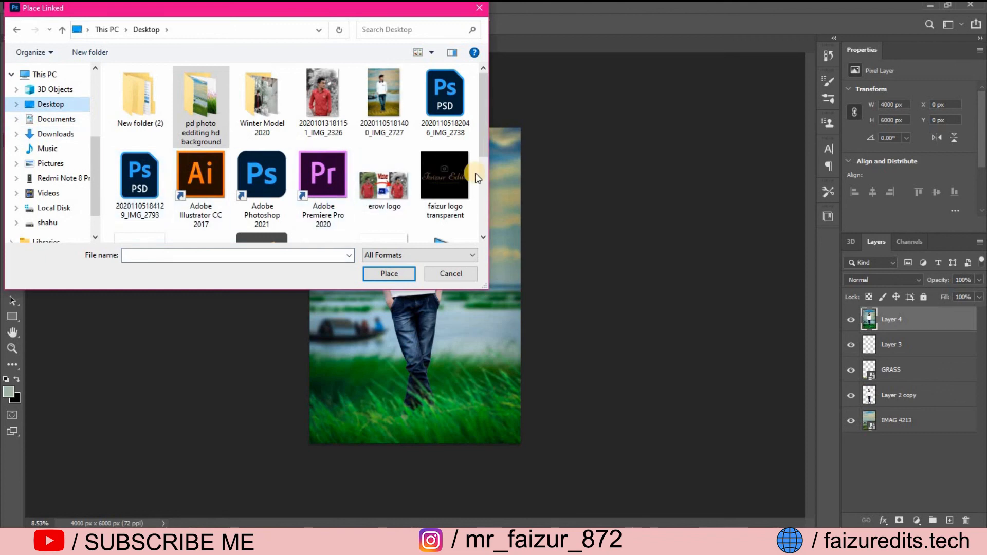
pyautogui.doubleClick(459, 175)
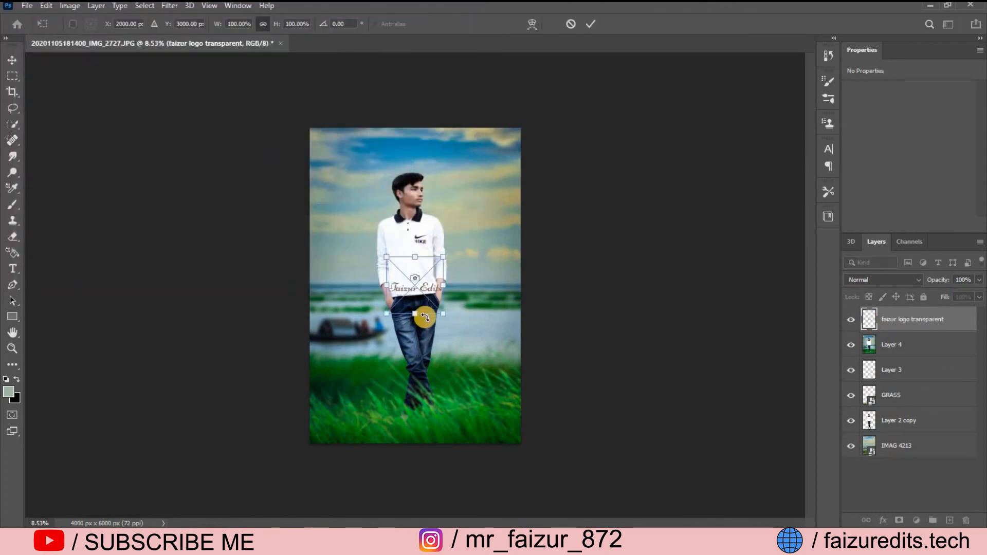
# Scale the logo to about 45% and place it in the sky near the photo's upper-left corner, committing the transform
pyautogui.moveTo(437, 315); pyautogui.dragTo(409, 278)
pyautogui.scroll(5, 401, 268)
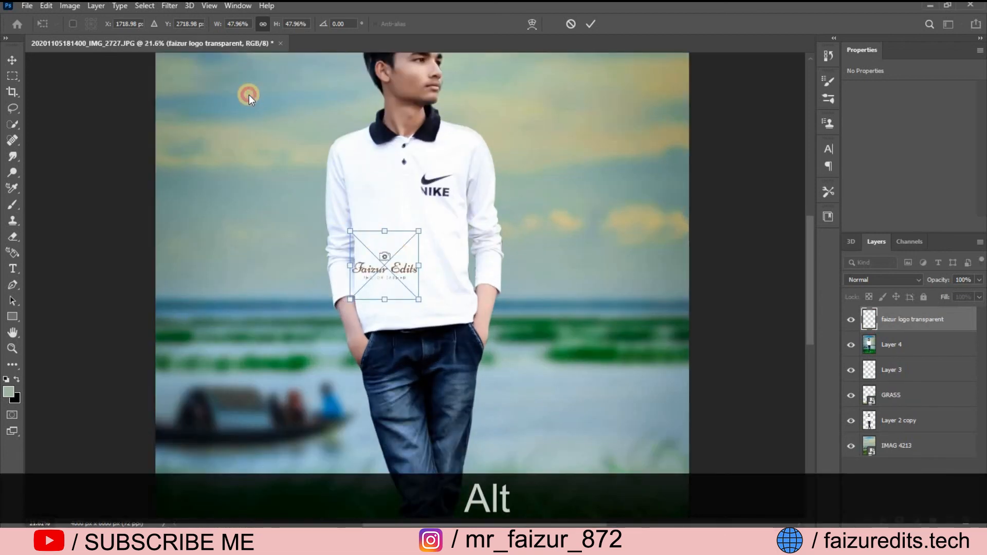
pyautogui.moveTo(322, 185); pyautogui.dragTo(267, 132)
pyautogui.scroll(3, 269, 134)
pyautogui.scroll(3, 269, 143)
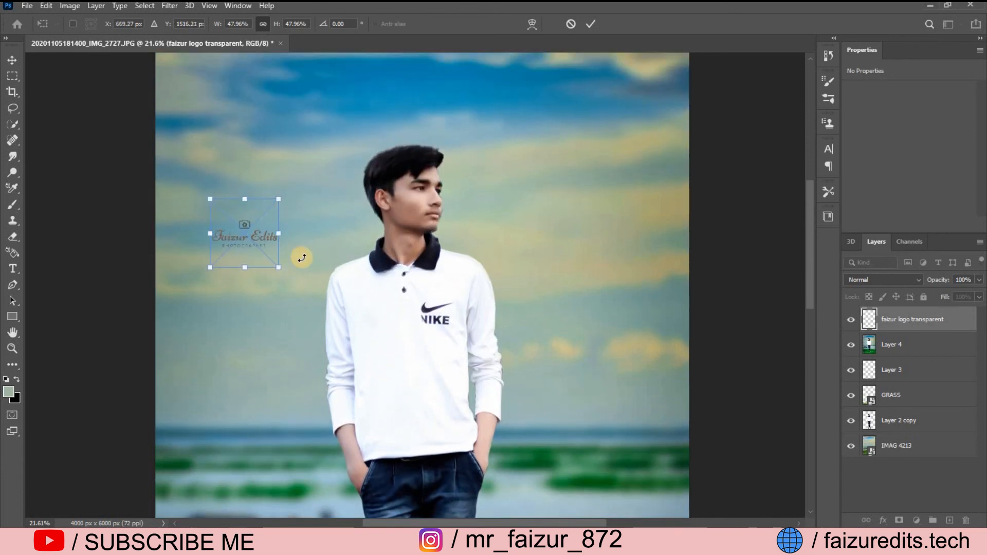
pyautogui.moveTo(221, 182); pyautogui.dragTo(233, 77)
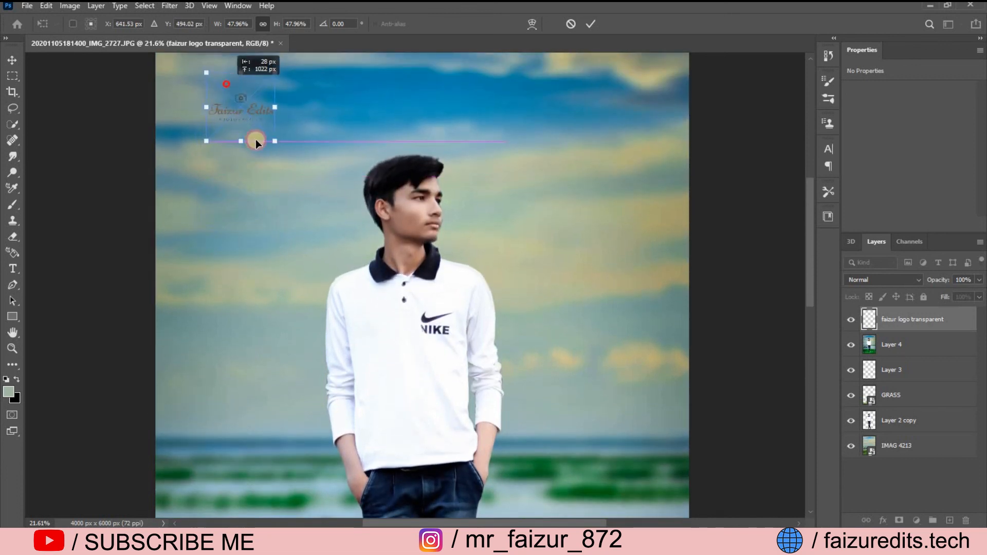
pyautogui.moveTo(273, 142); pyautogui.dragTo(270, 136)
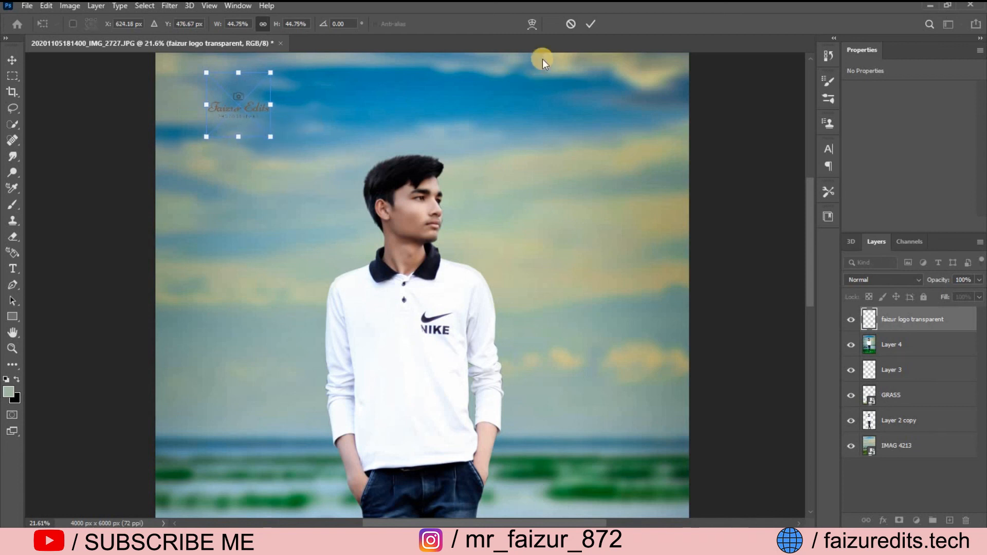
pyautogui.click(587, 25)
pyautogui.press('j')
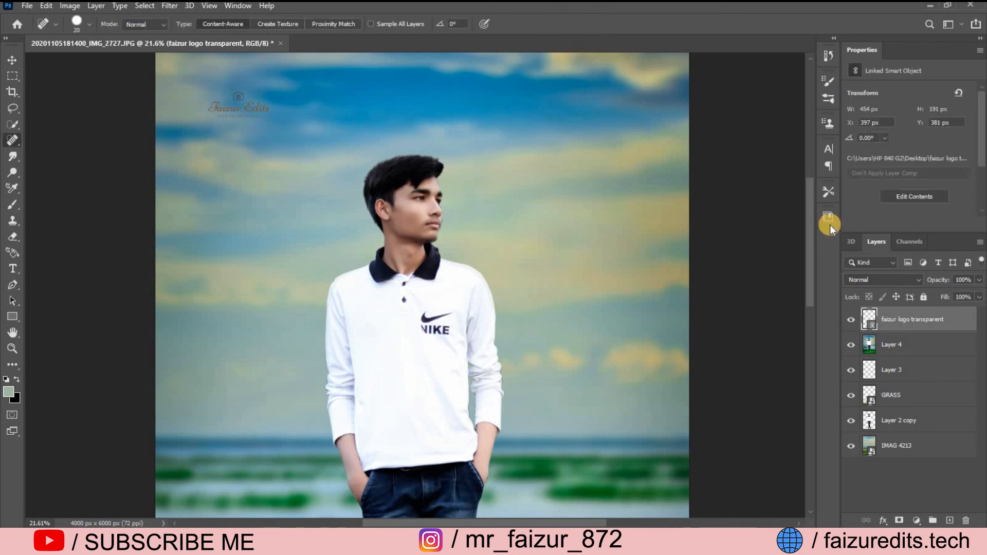
# Set the logo layer's blend mode to Color Burn and rasterize its smart object
pyautogui.click(880, 278)
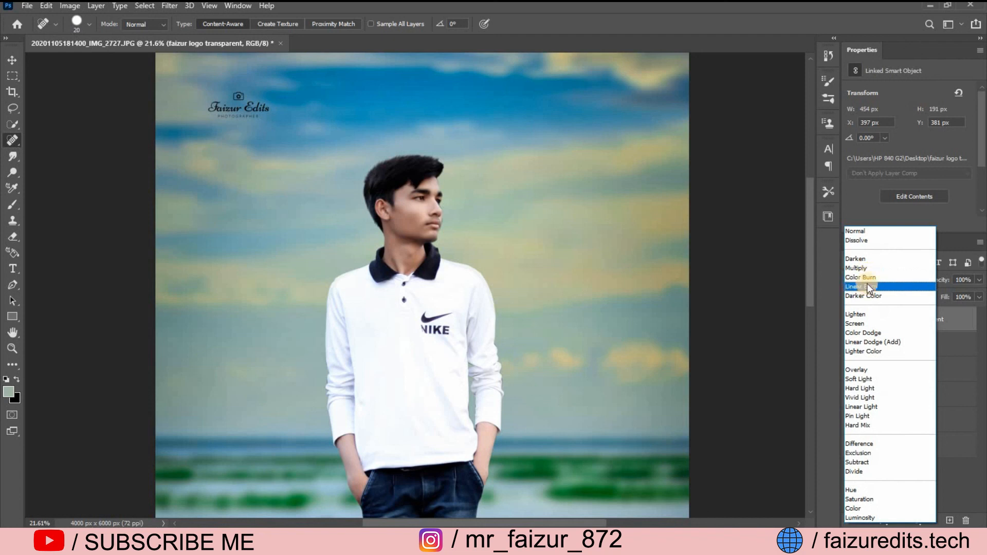
pyautogui.click(864, 277)
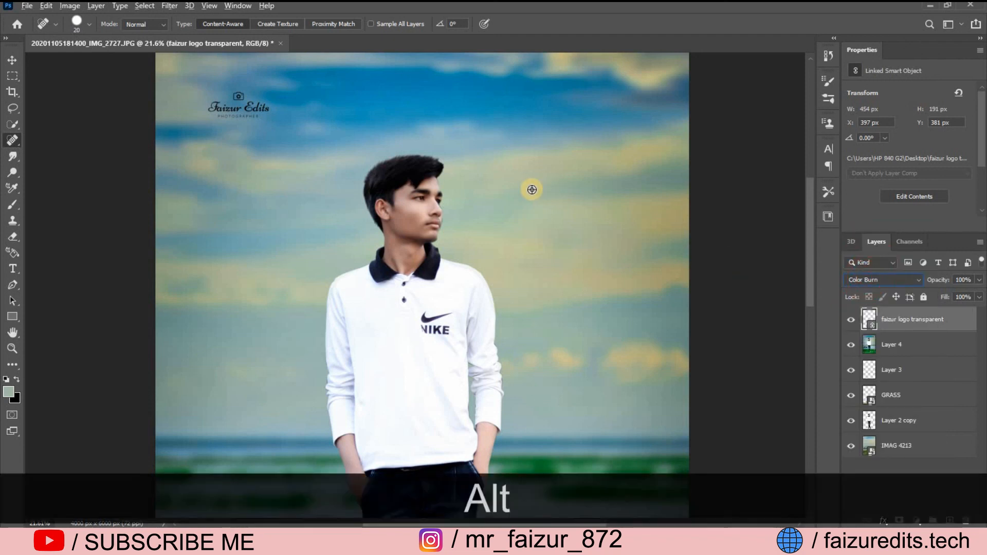
pyautogui.click(755, 239)
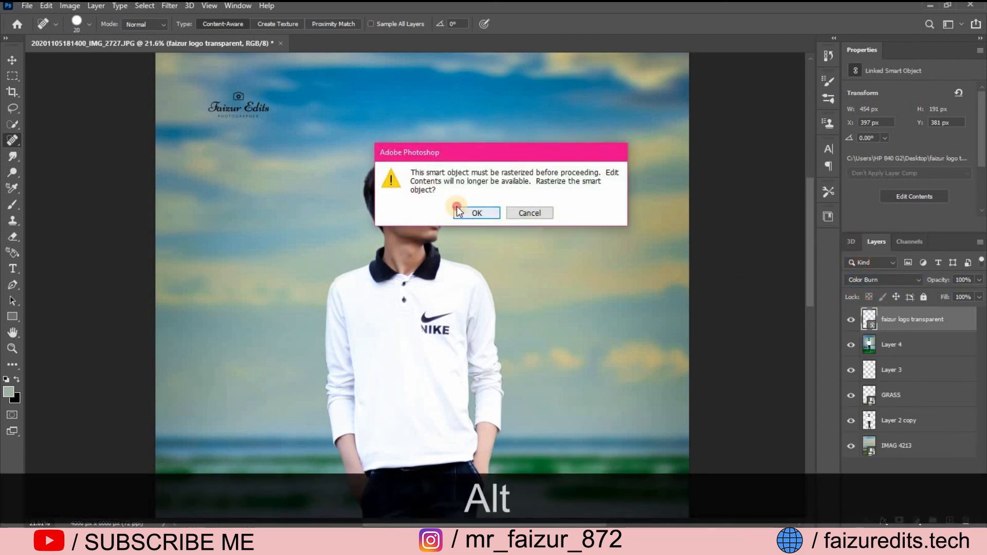
pyautogui.click(457, 212)
# Start saving the finished composite, opening the save settings for the document
pyautogui.scroll(-5, 512, 183)
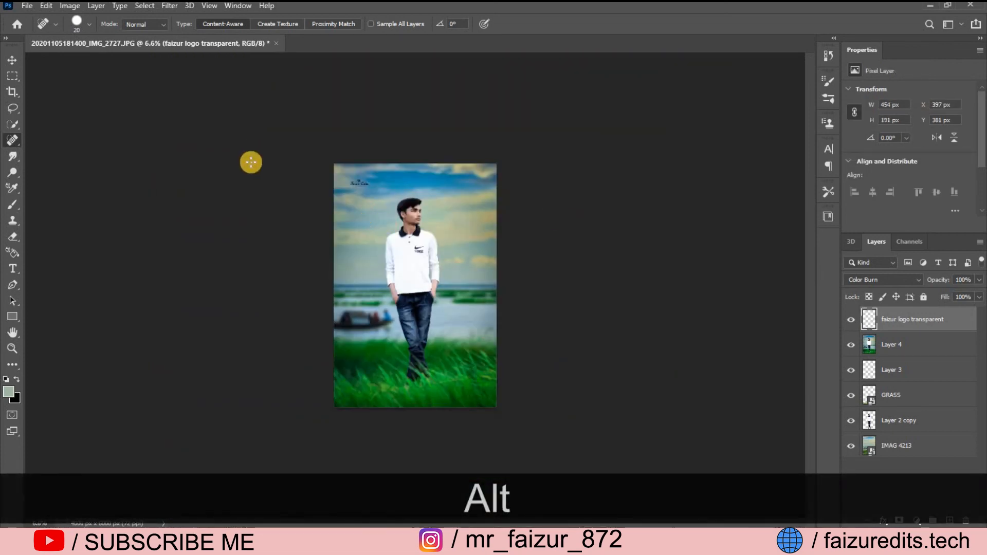
pyautogui.click(32, 6)
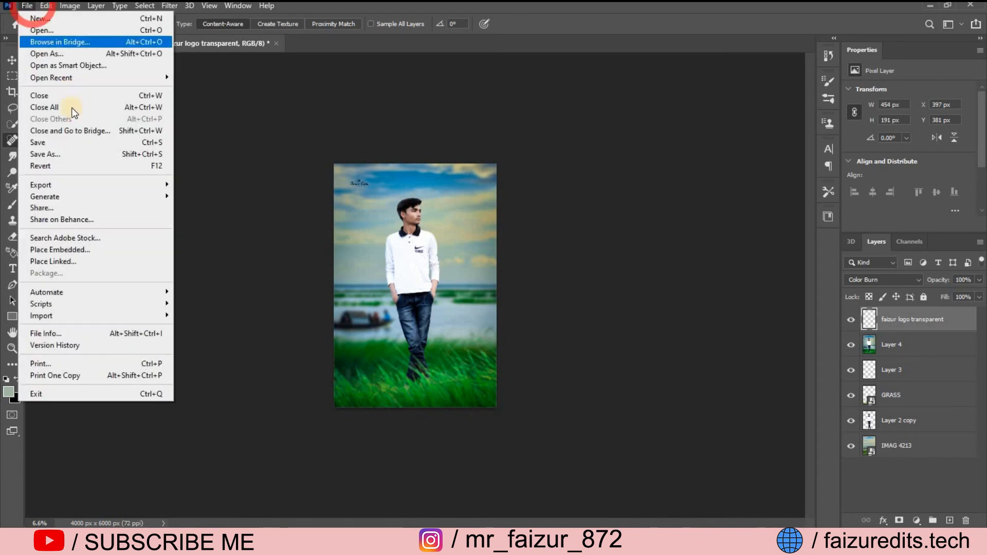
pyautogui.click(73, 142)
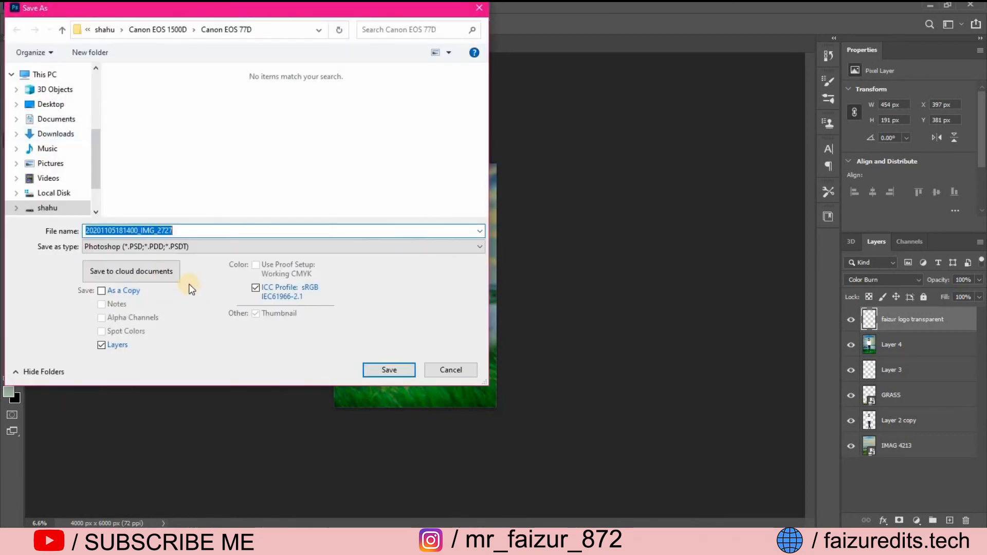